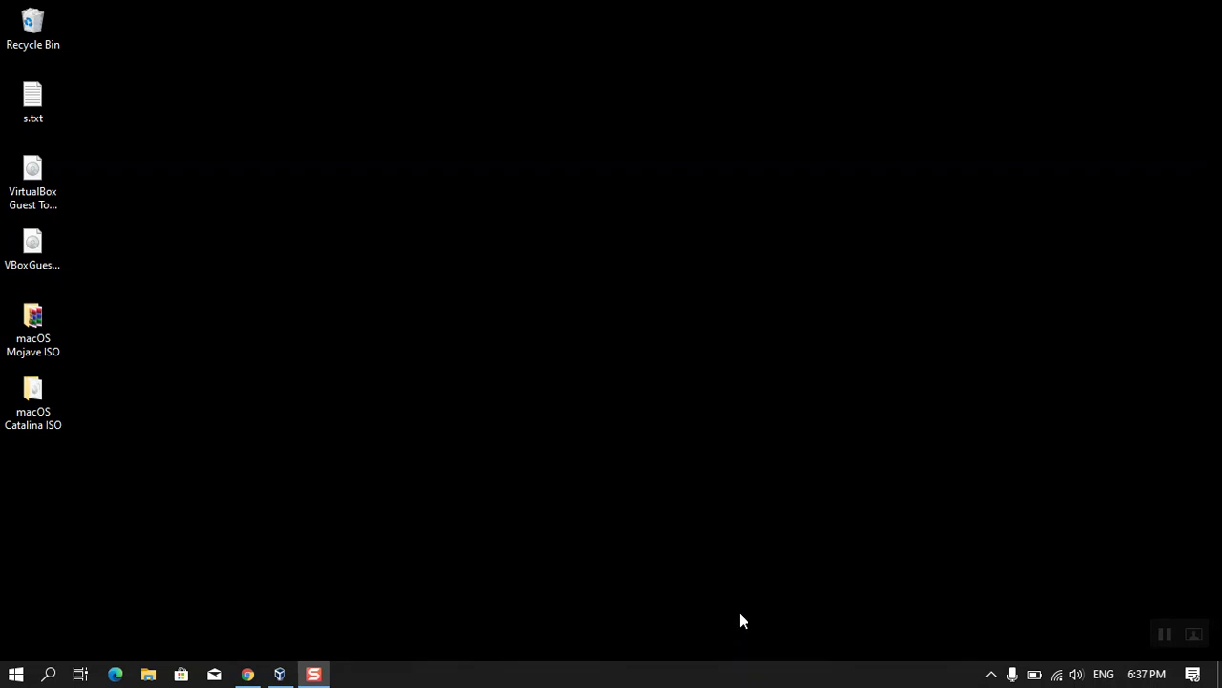
# - Go to virtualbox.org in a new Chrome tab
pyautogui.click(248, 674)
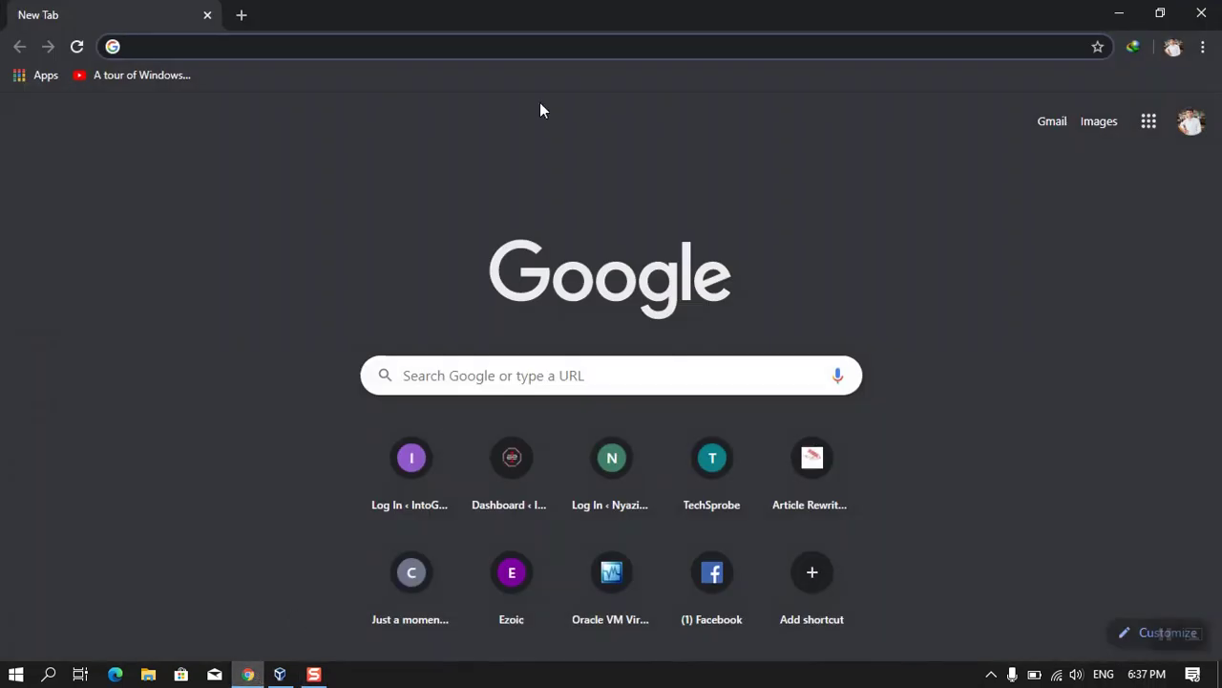
pyautogui.write('virt')
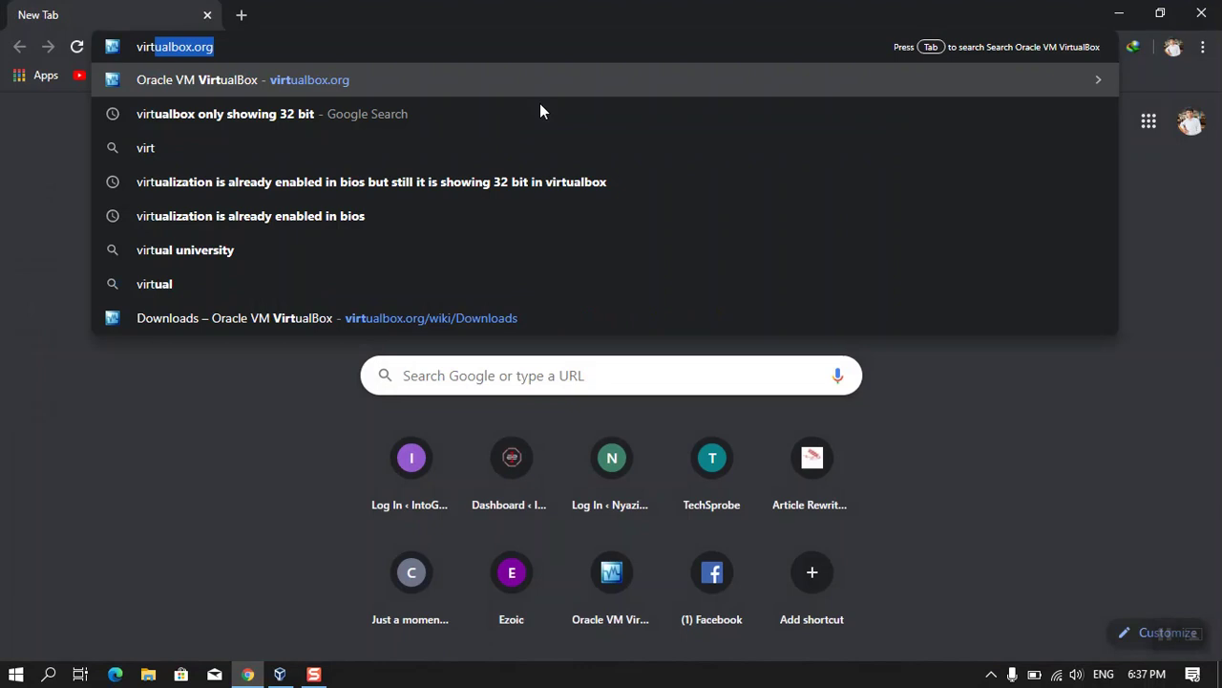
pyautogui.write('ualbox.org')
pyautogui.press('Return')
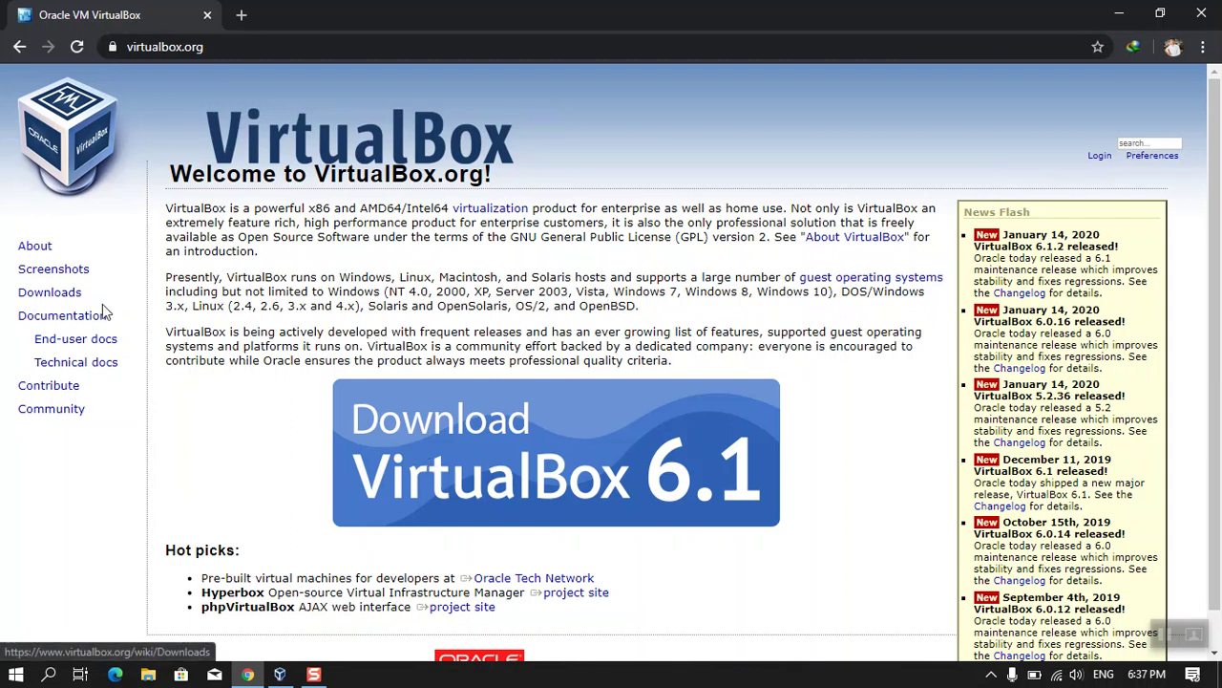
# - From the Downloads page, start downloading the VirtualBox 6.1.4 Windows hosts installer
pyautogui.doubleClick(69, 294)
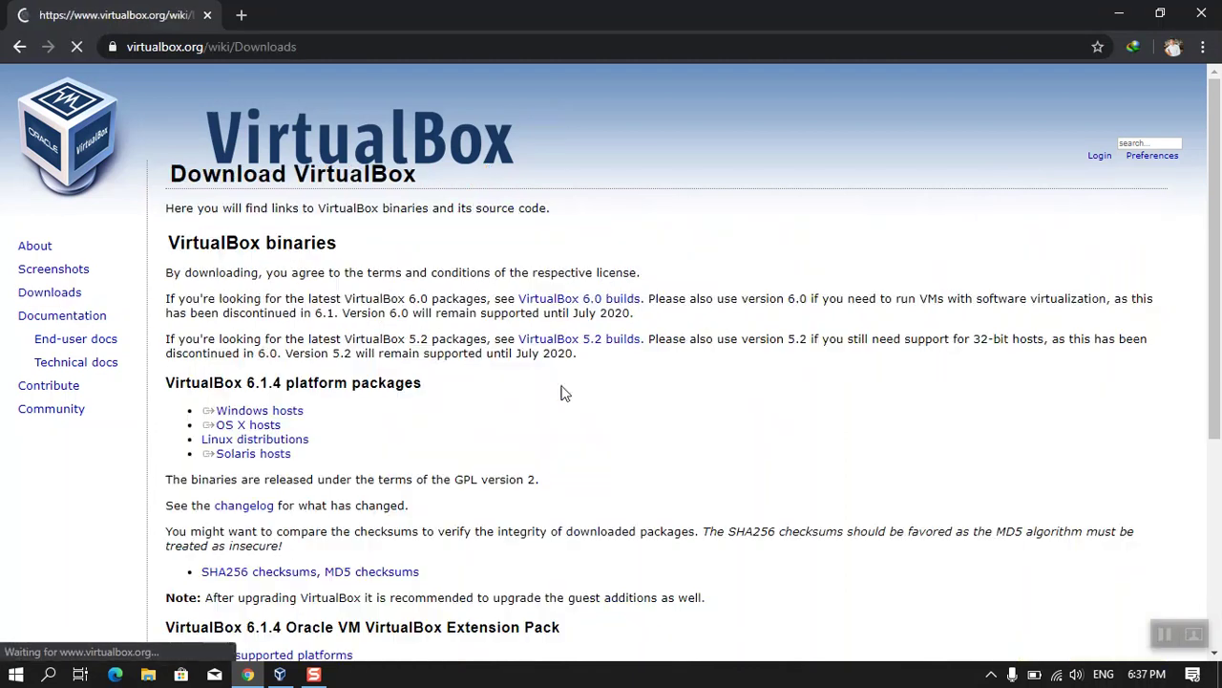
pyautogui.scroll(-1, 648, 384)
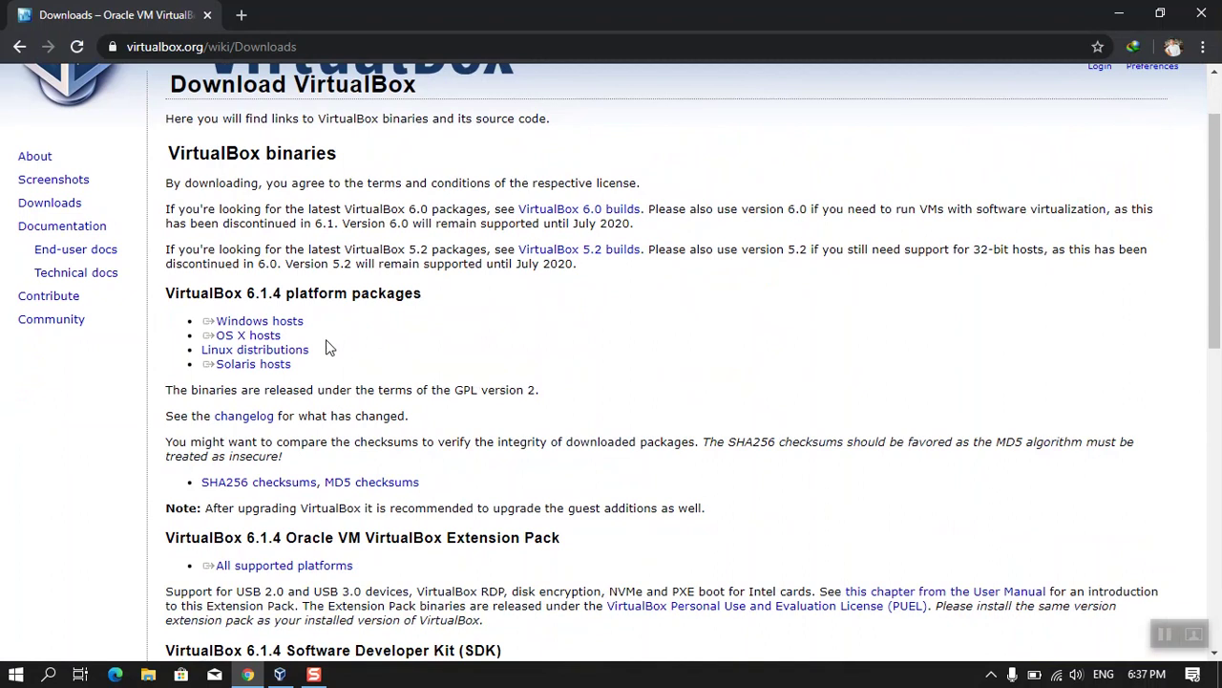
pyautogui.tripleClick(279, 326)
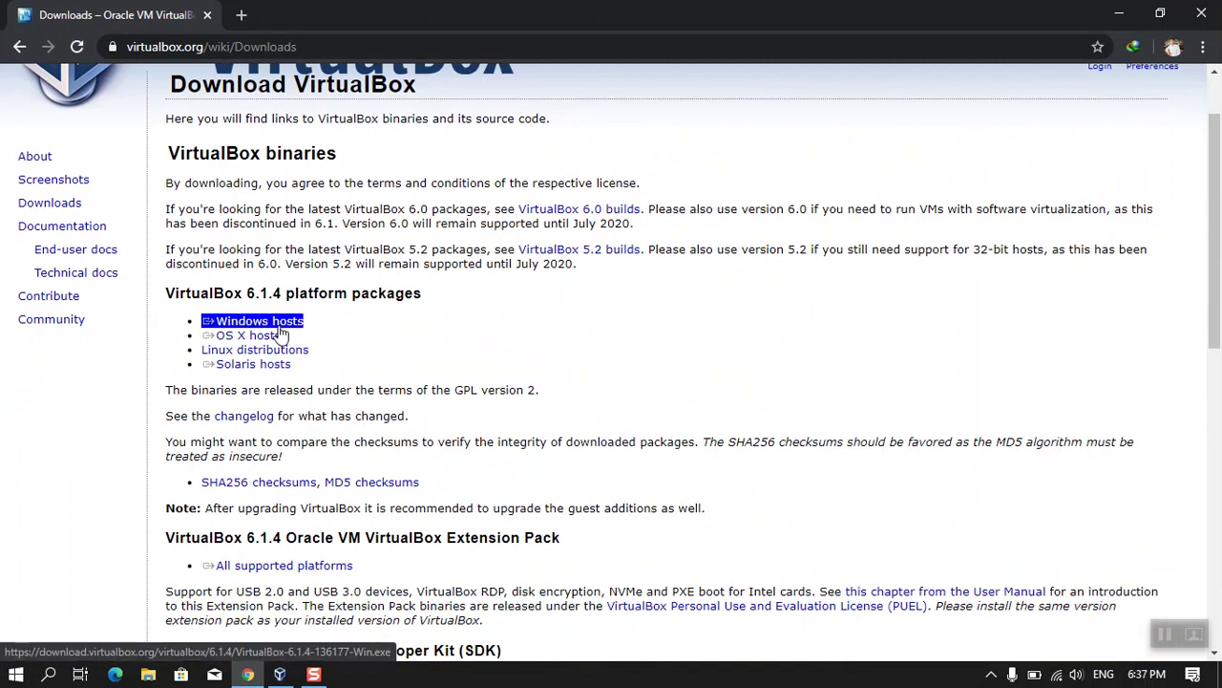
pyautogui.click(280, 326)
pyautogui.scroll(-1, 288, 469)
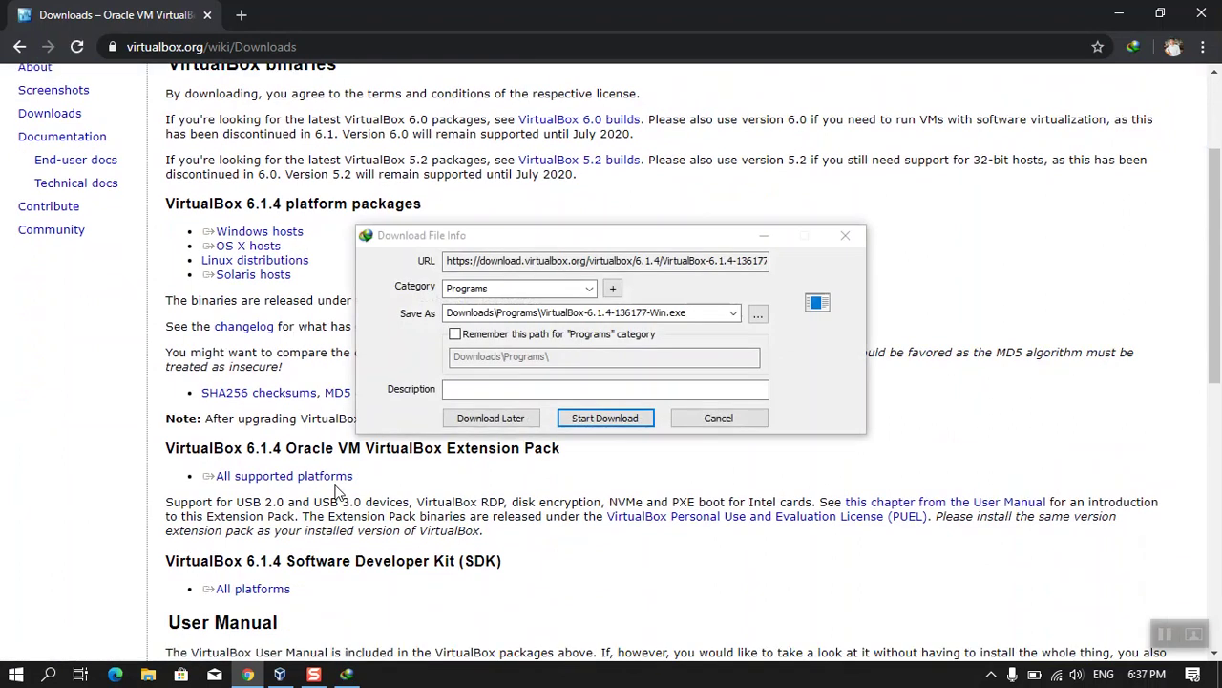
# - Start the extension pack download, then cancel it from Chrome's download shelf
pyautogui.tripleClick(330, 477)
pyautogui.click(330, 478)
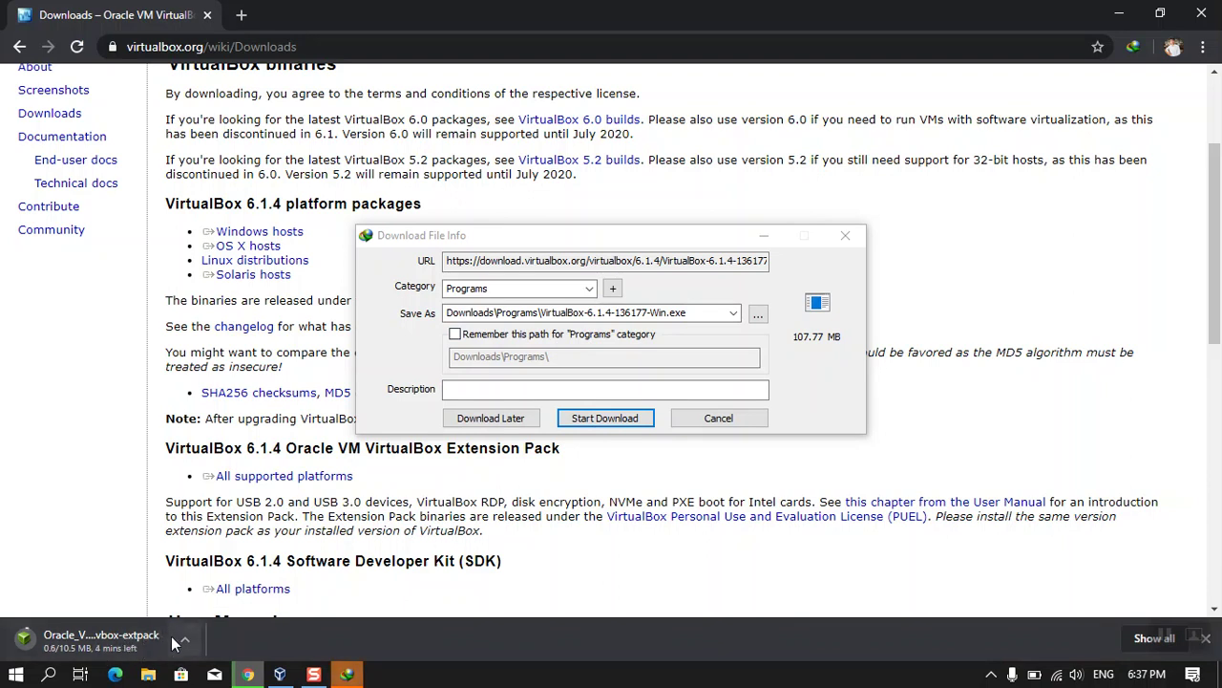
pyautogui.click(176, 642)
pyautogui.click(218, 609)
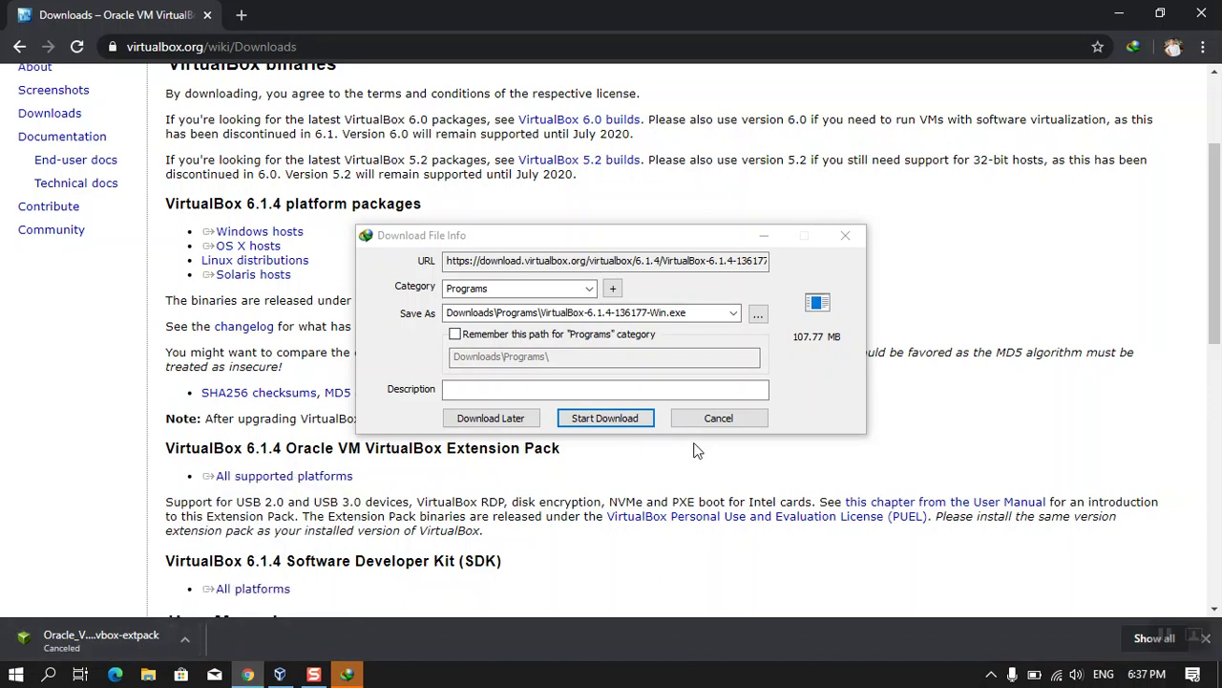
# - Cancel the VirtualBox installer download in IDM and minimize Chrome to the desktop
pyautogui.click(723, 422)
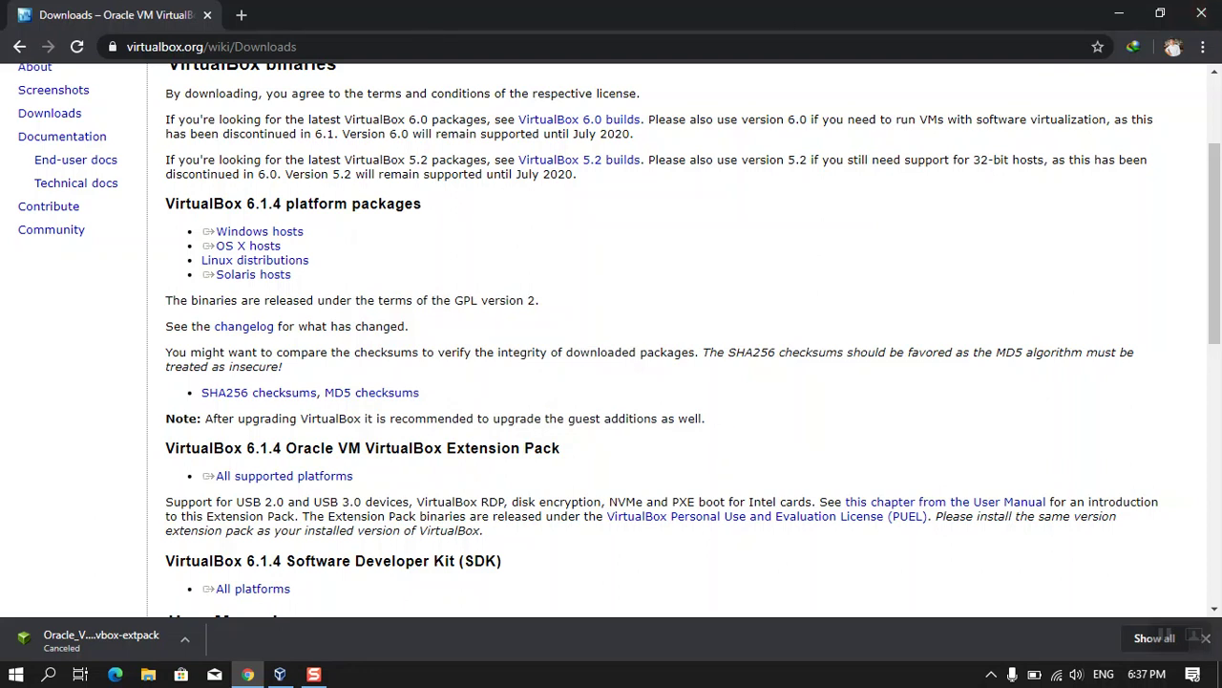
pyautogui.click(242, 17)
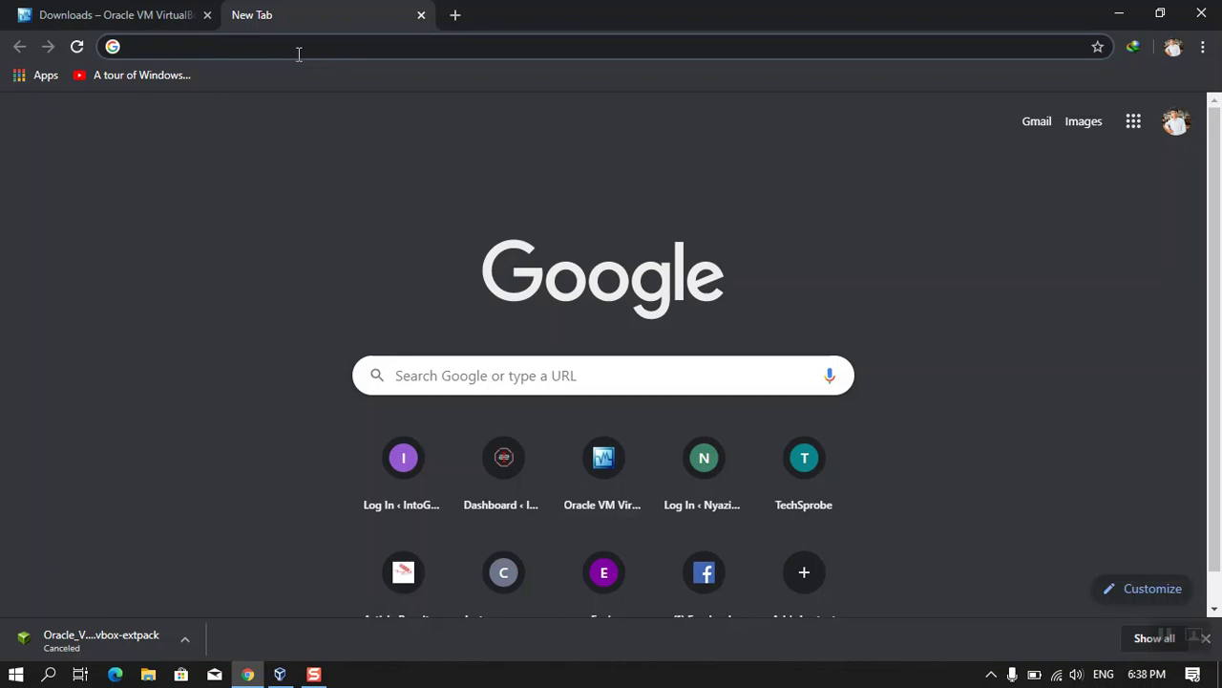
pyautogui.click(1123, 14)
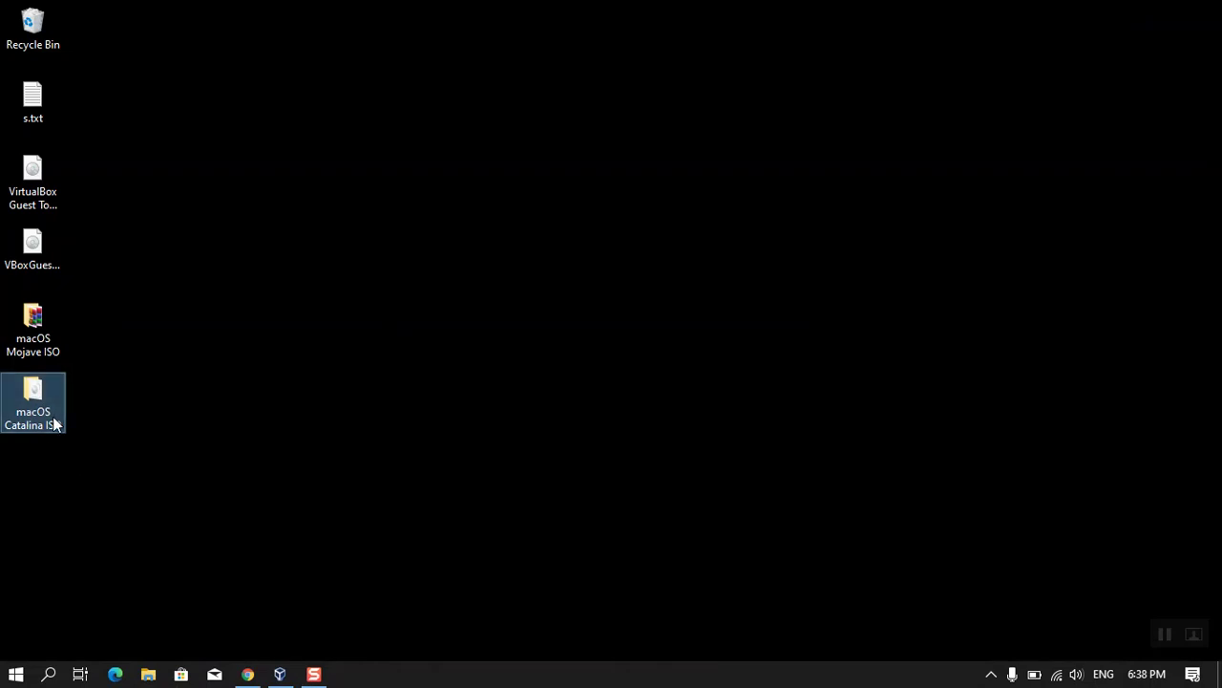
# - Confirm the macOS Catalina ISO.iso is 8.30 GB, close Explorer, and return to VirtualBox Manager
pyautogui.doubleClick(50, 421)
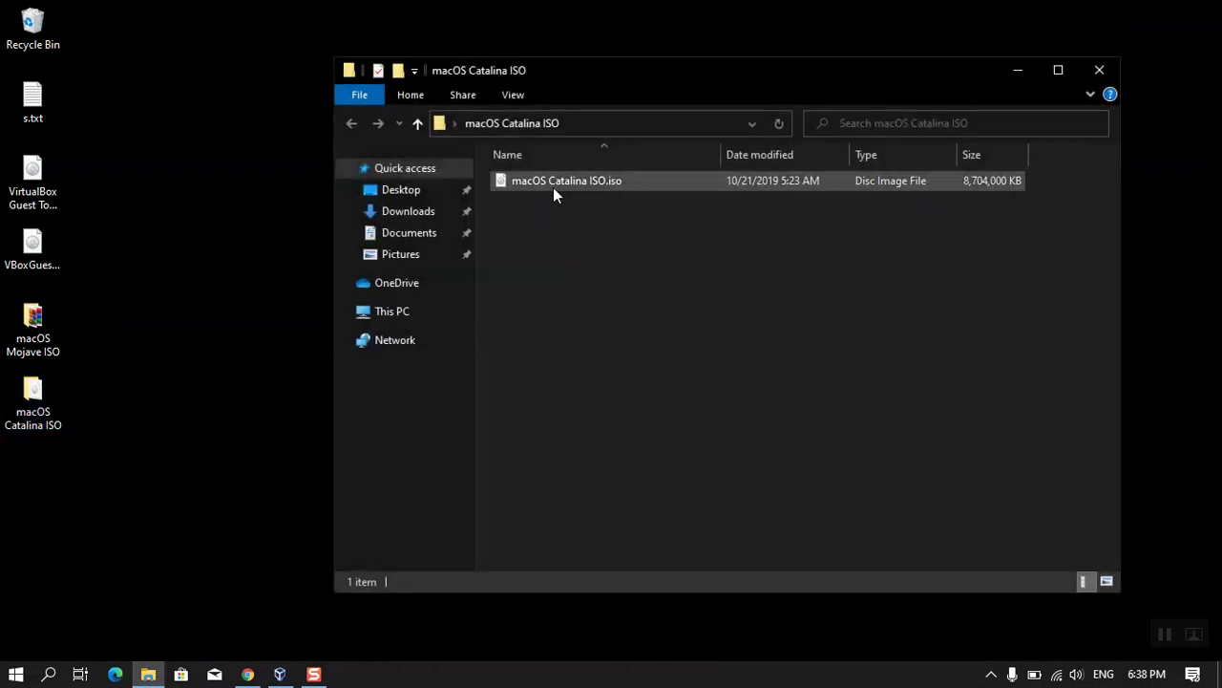
pyautogui.click(554, 187)
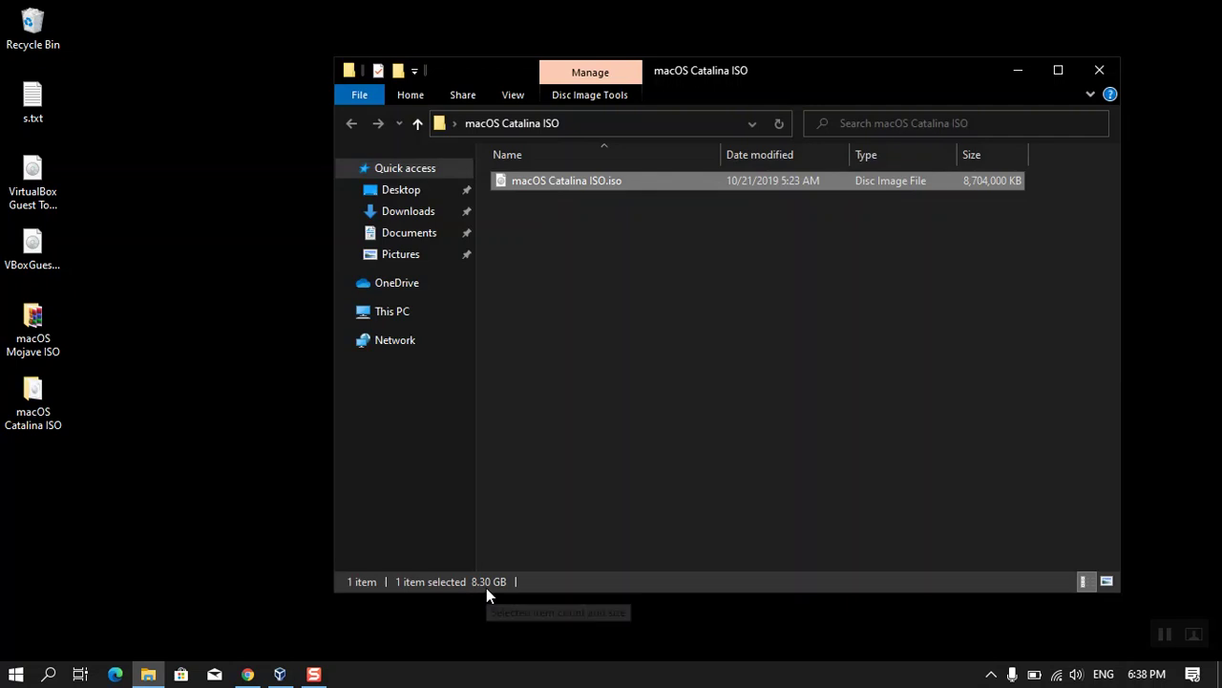
pyautogui.click(1100, 70)
pyautogui.moveTo(248, 674)
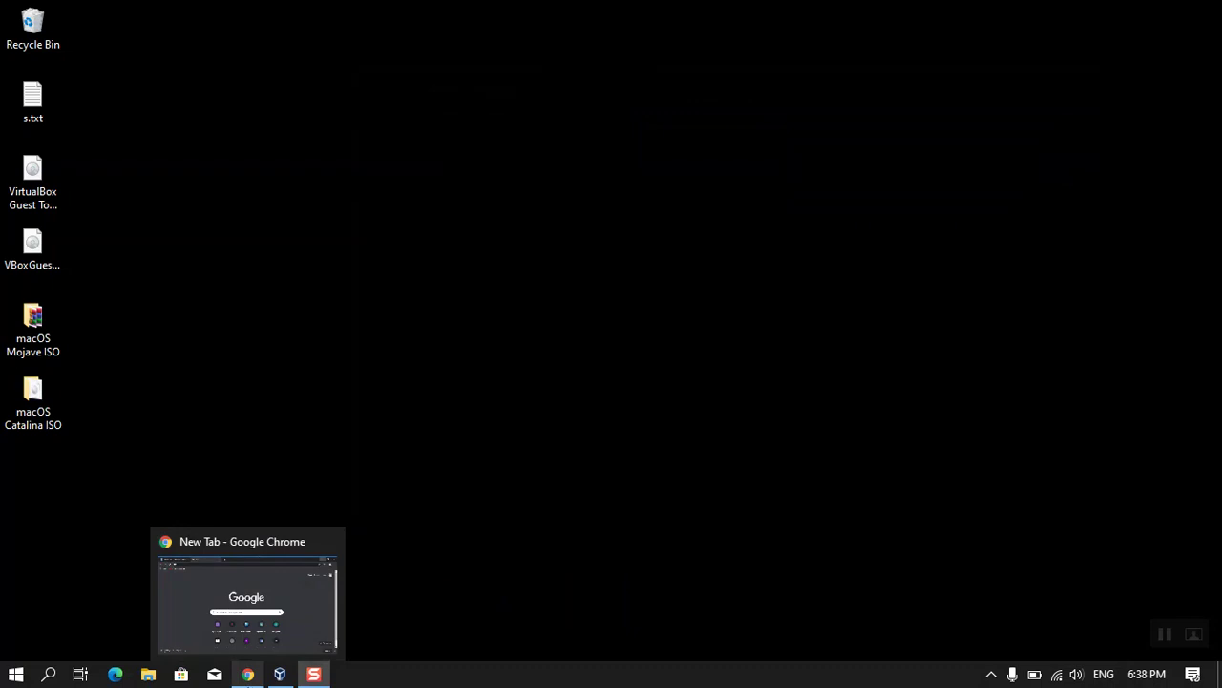
pyautogui.click(279, 674)
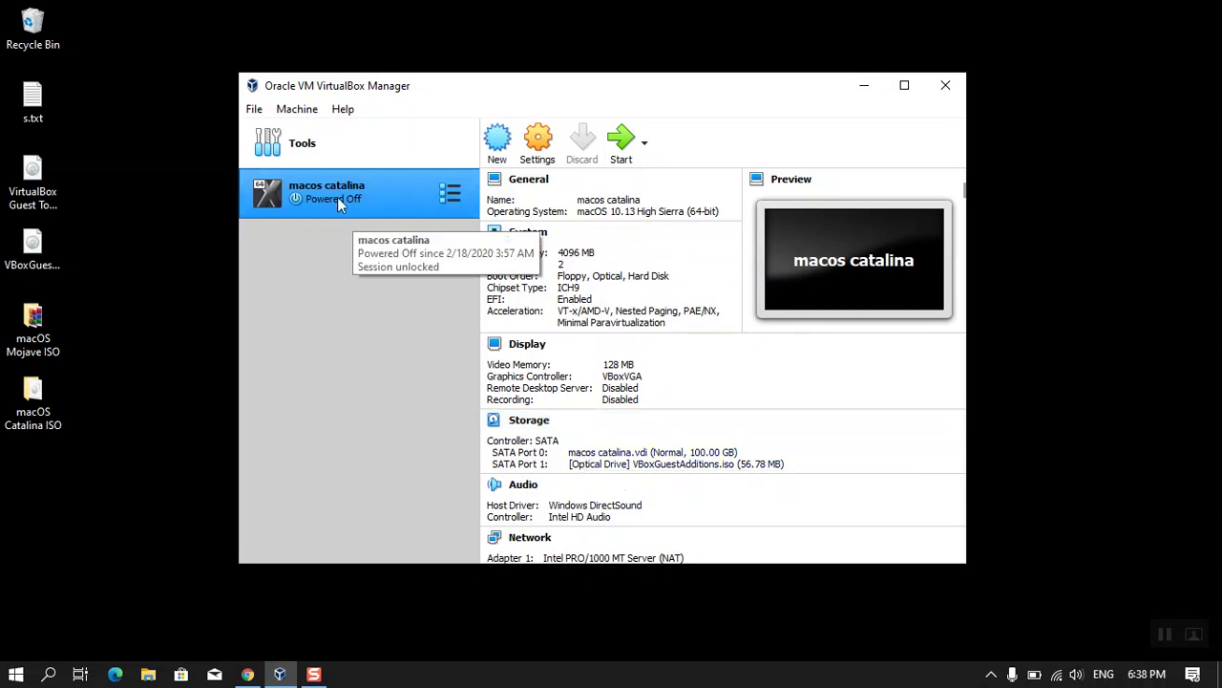
# - Start a new virtual machine in Expert Mode named 'macOS 10.15'
pyautogui.click(499, 143)
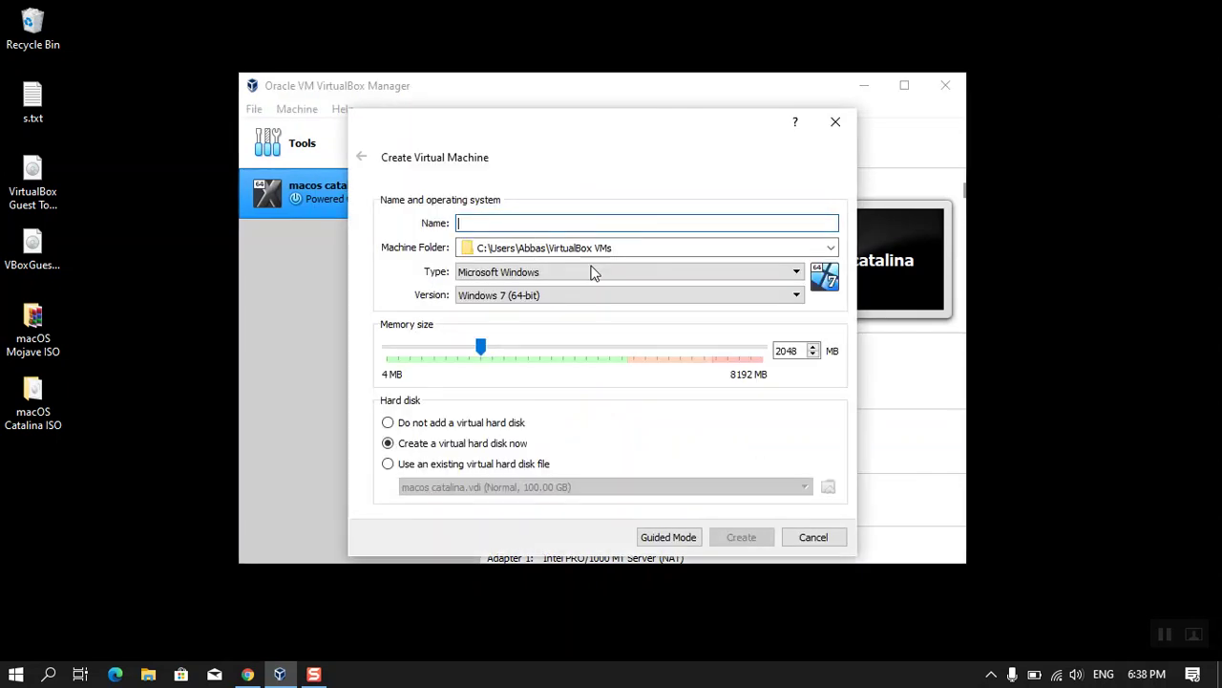
pyautogui.click(667, 538)
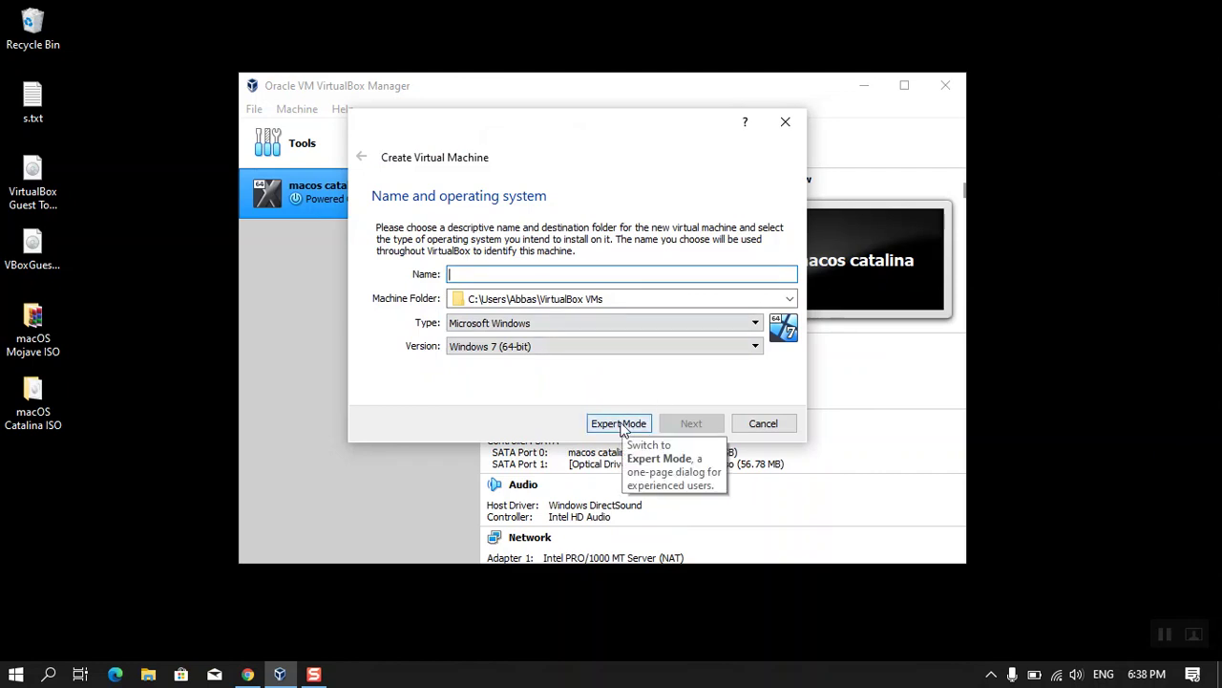
pyautogui.click(621, 424)
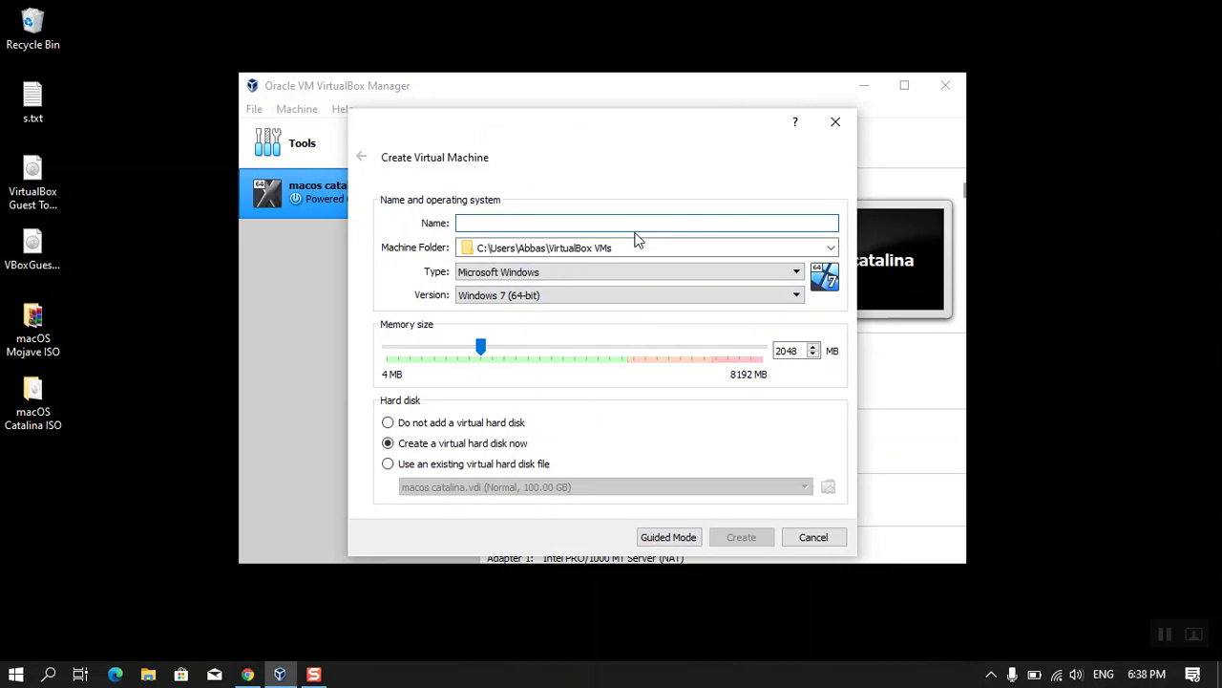
pyautogui.write('ma')
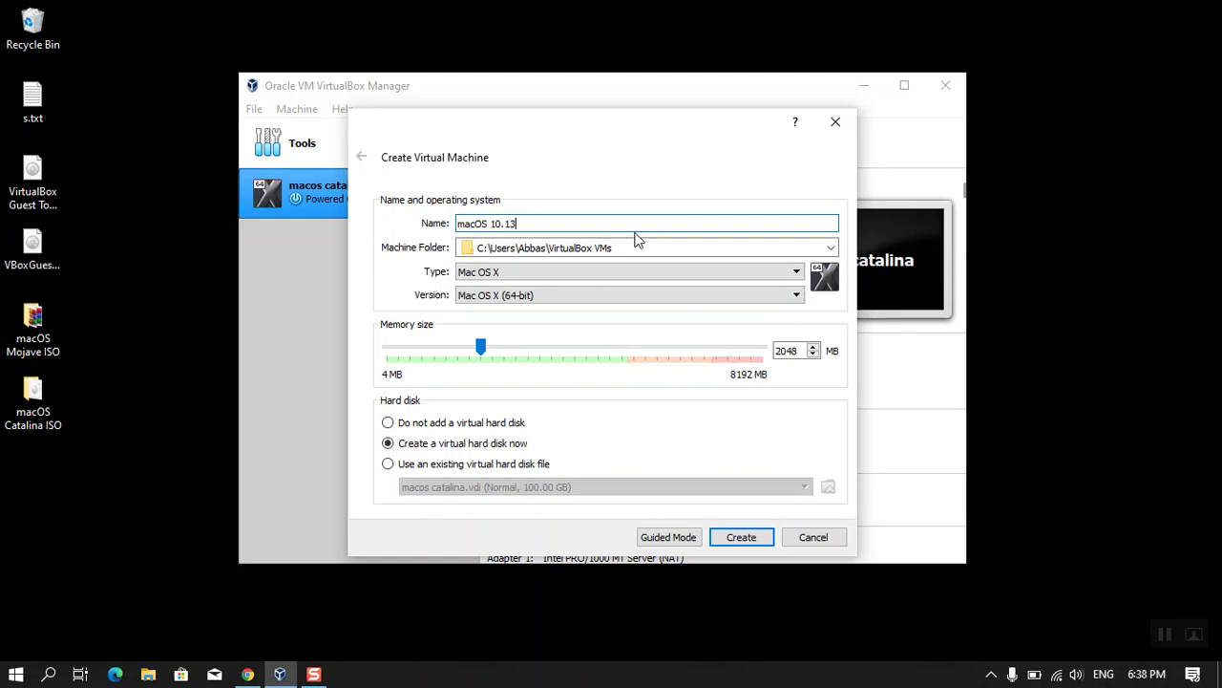
pyautogui.write('cOS 10.15')
# - Give the machine 4096 MB of memory and proceed to the virtual hard disk settings
pyautogui.moveTo(798, 350); pyautogui.dragTo(755, 354)
pyautogui.write('4096')
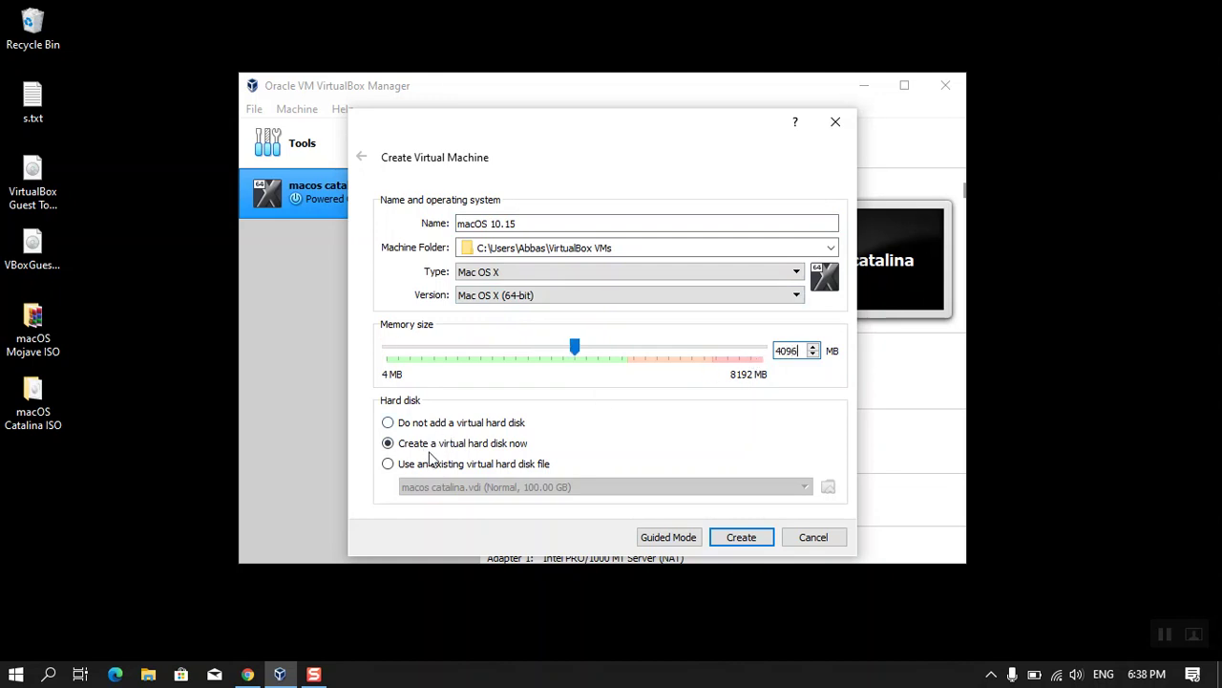
pyautogui.click(746, 539)
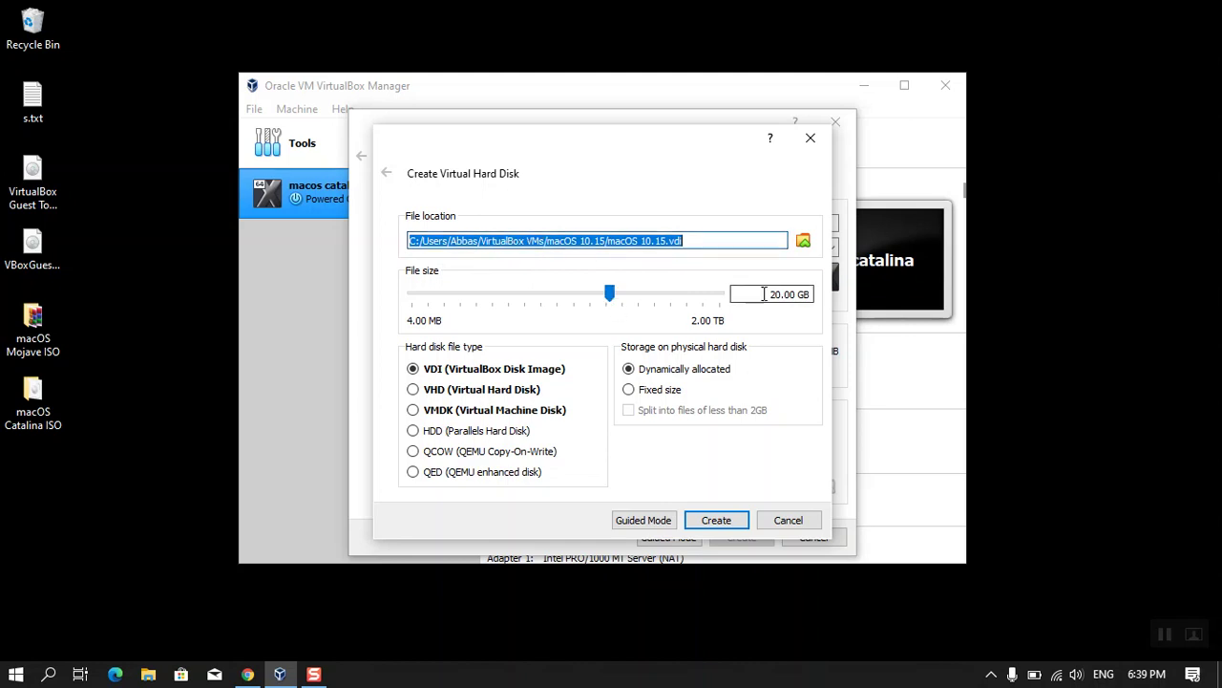
pyautogui.click(798, 294)
# - Create a 100 GB dynamically allocated VDI disk for the macOS 10.15 machine
pyautogui.write('100')
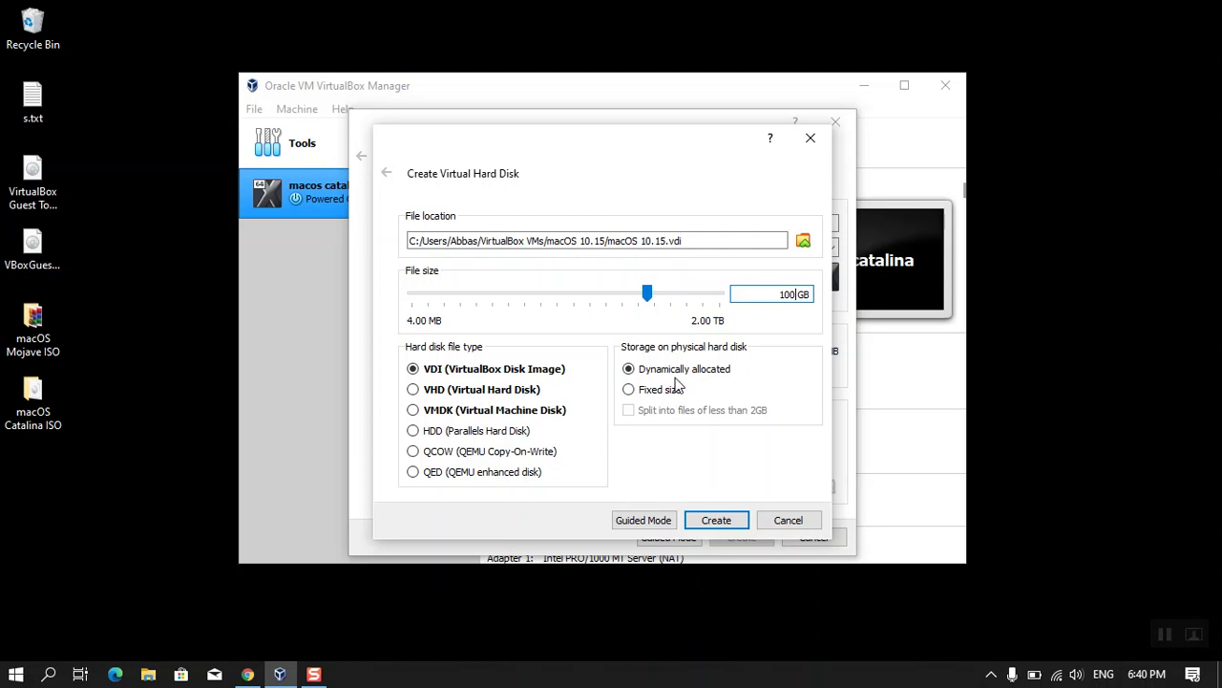
pyautogui.click(763, 296)
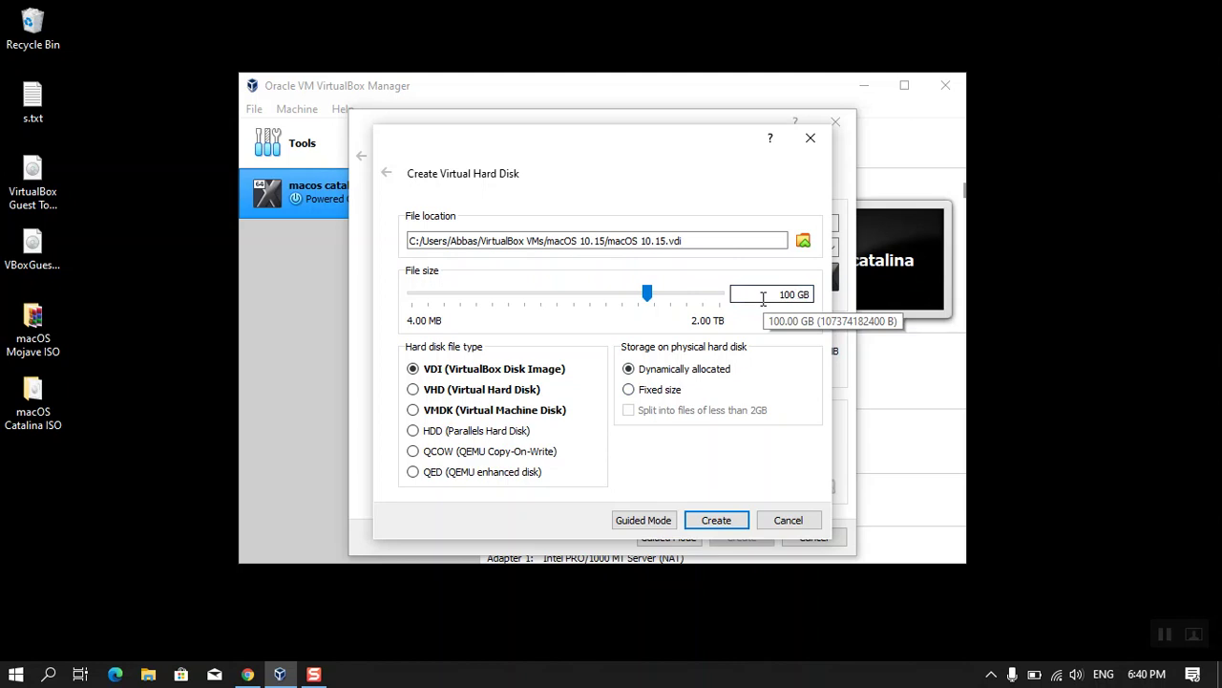
pyautogui.click(715, 521)
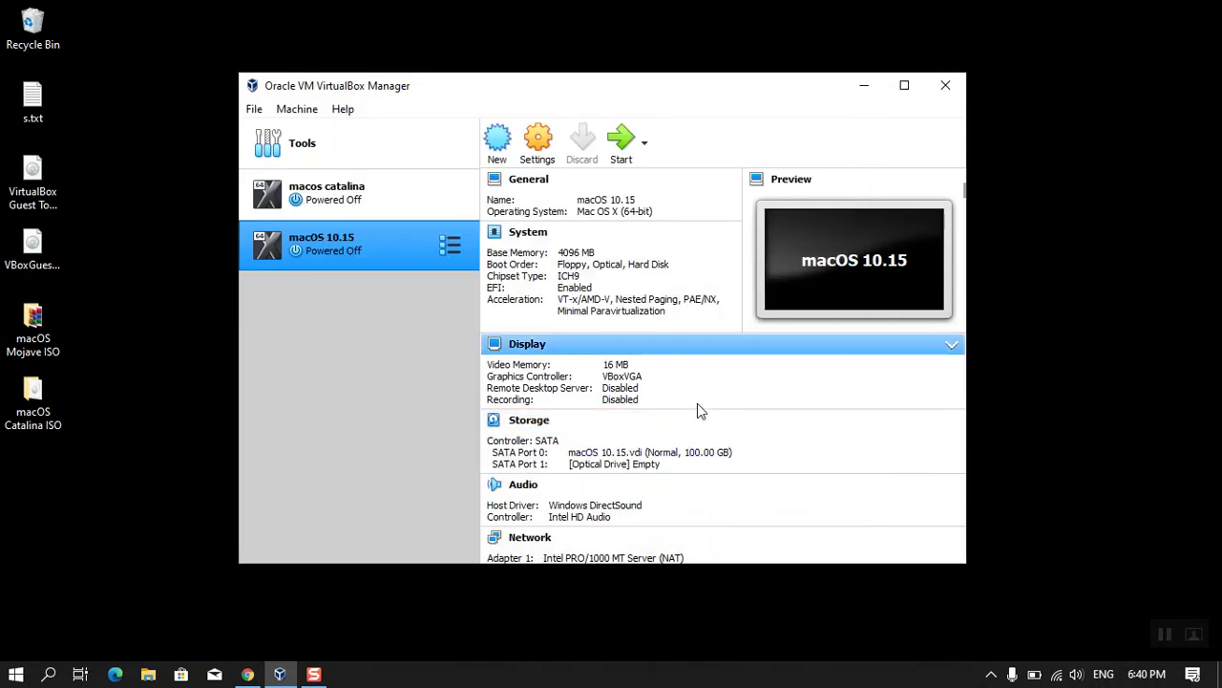
# - In the VM settings, remove Floppy from the boot order and assign 2 CPUs
pyautogui.click(554, 149)
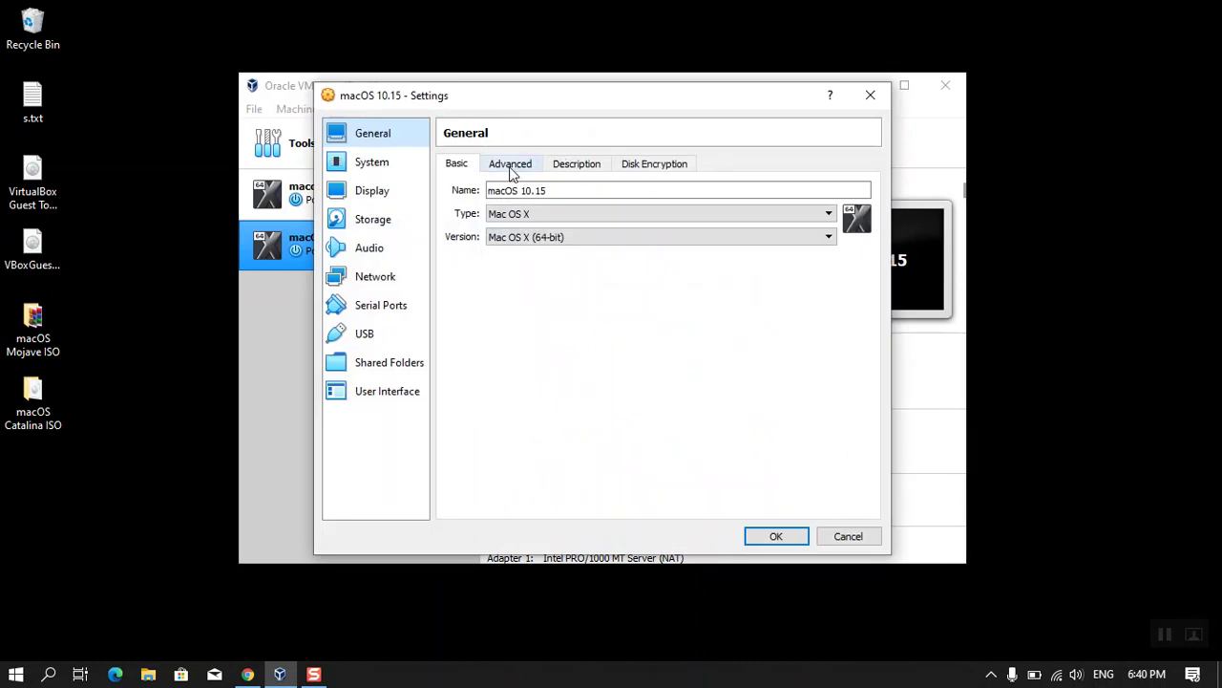
pyautogui.click(509, 167)
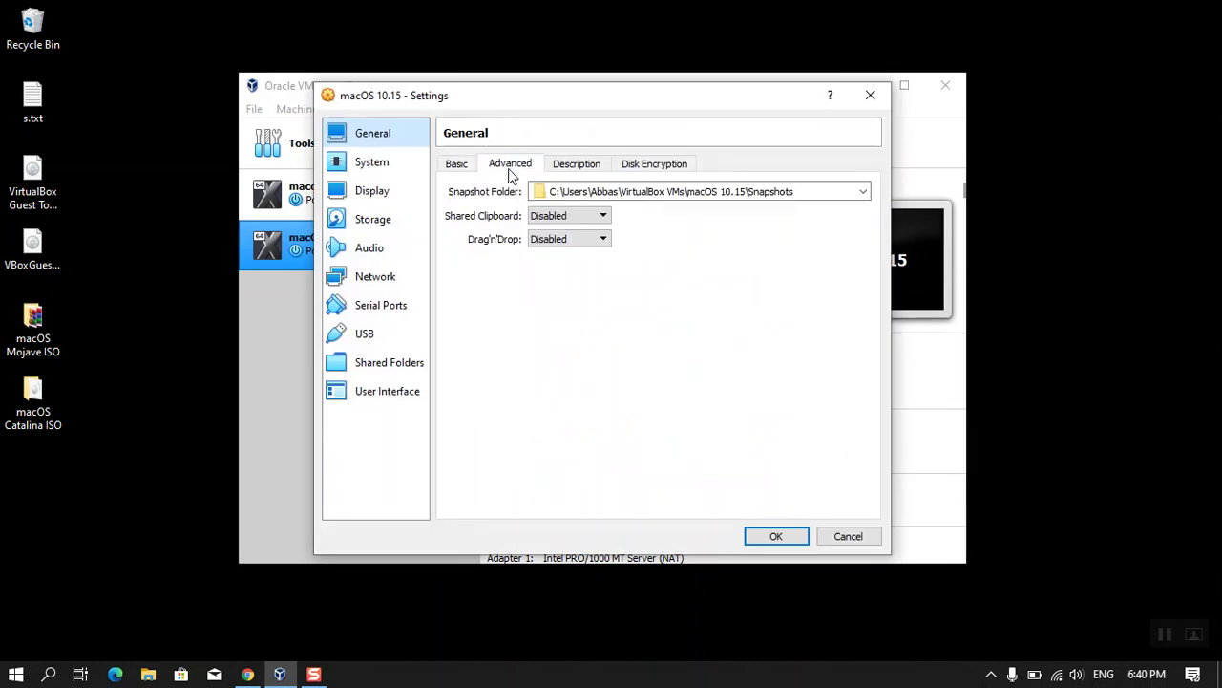
pyautogui.click(402, 171)
pyautogui.click(546, 239)
pyautogui.click(556, 254)
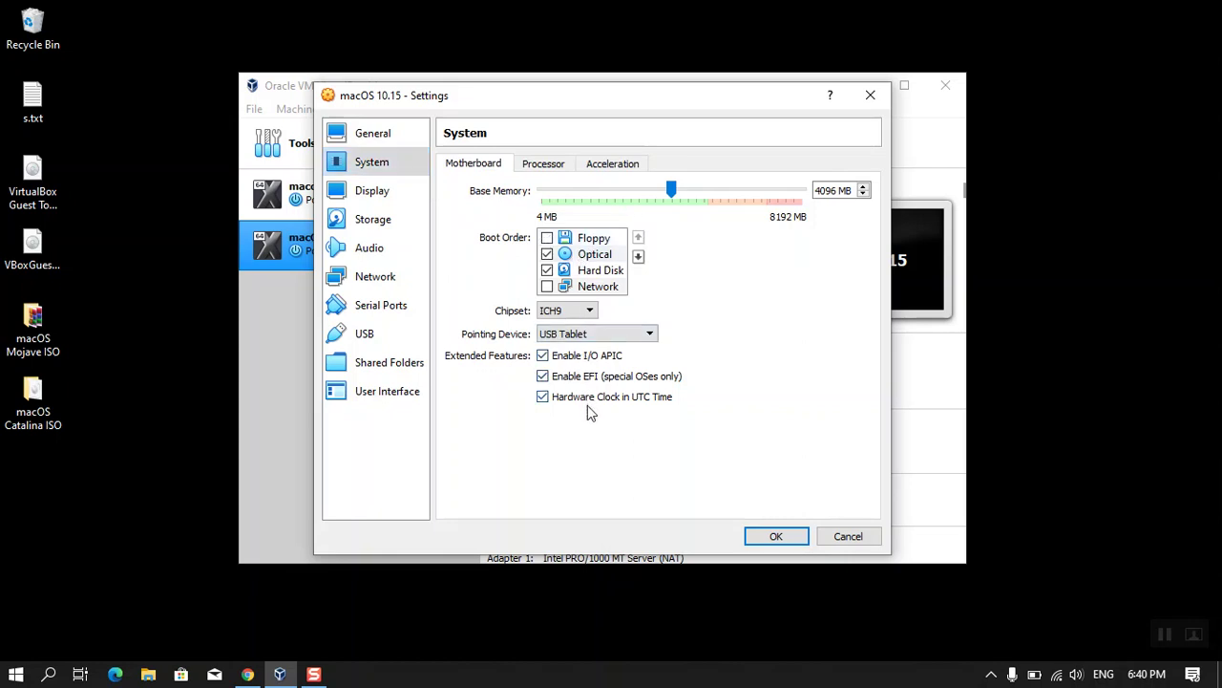
pyautogui.click(552, 168)
pyautogui.click(863, 186)
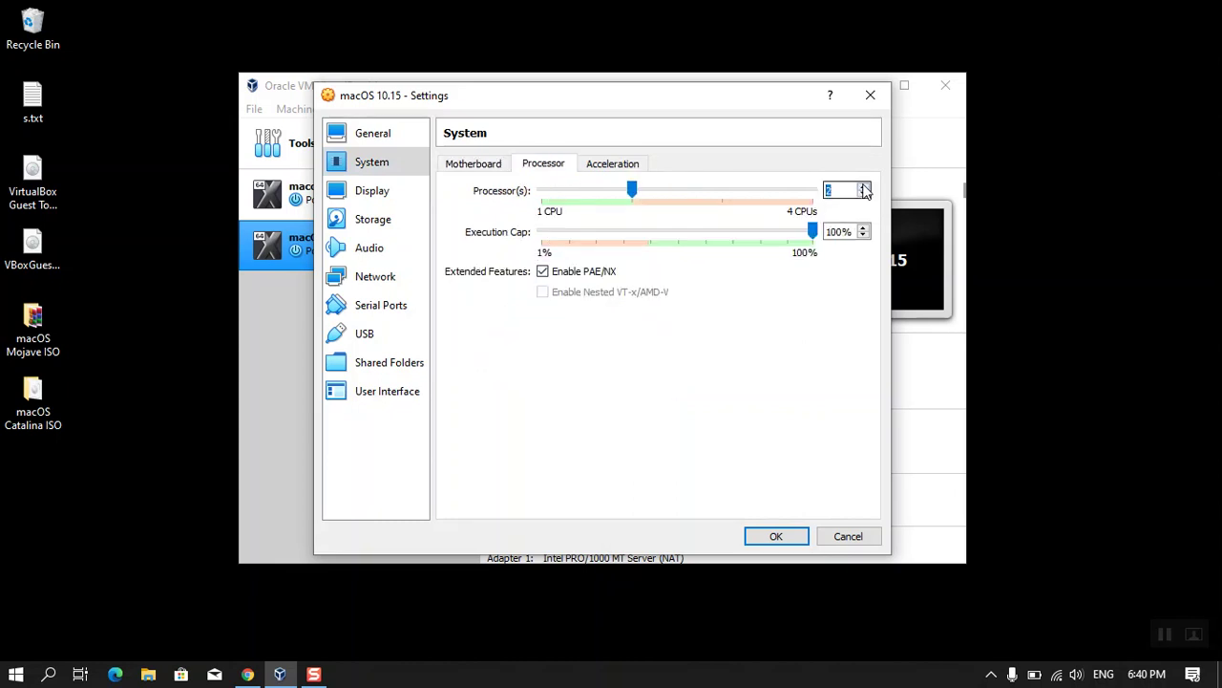
pyautogui.click(596, 168)
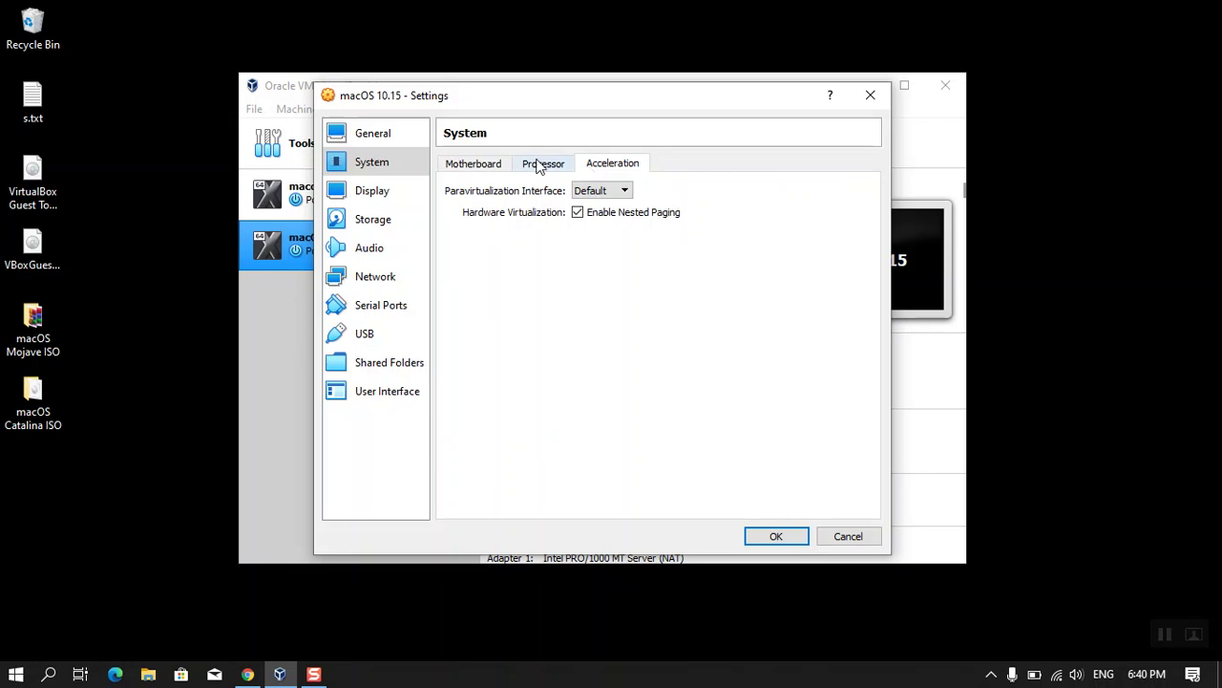
# - Set video memory to 128 MB and keep VBoxVGA as the graphics controller
pyautogui.click(387, 199)
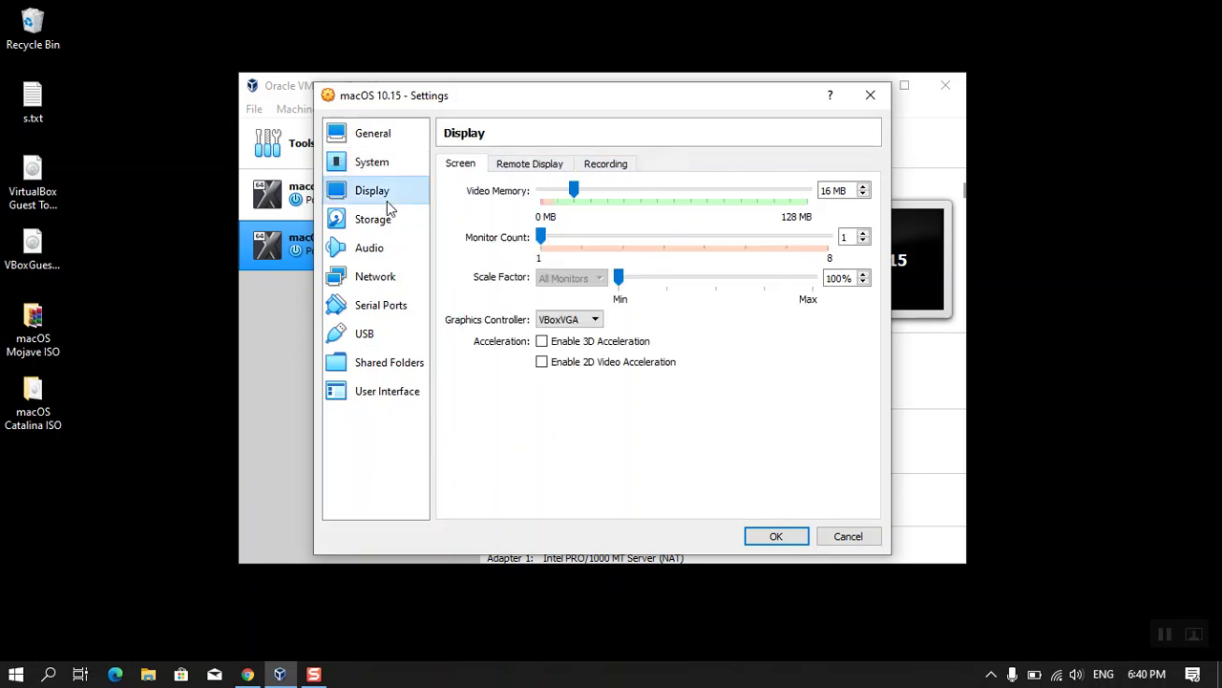
pyautogui.moveTo(571, 189); pyautogui.dragTo(825, 206)
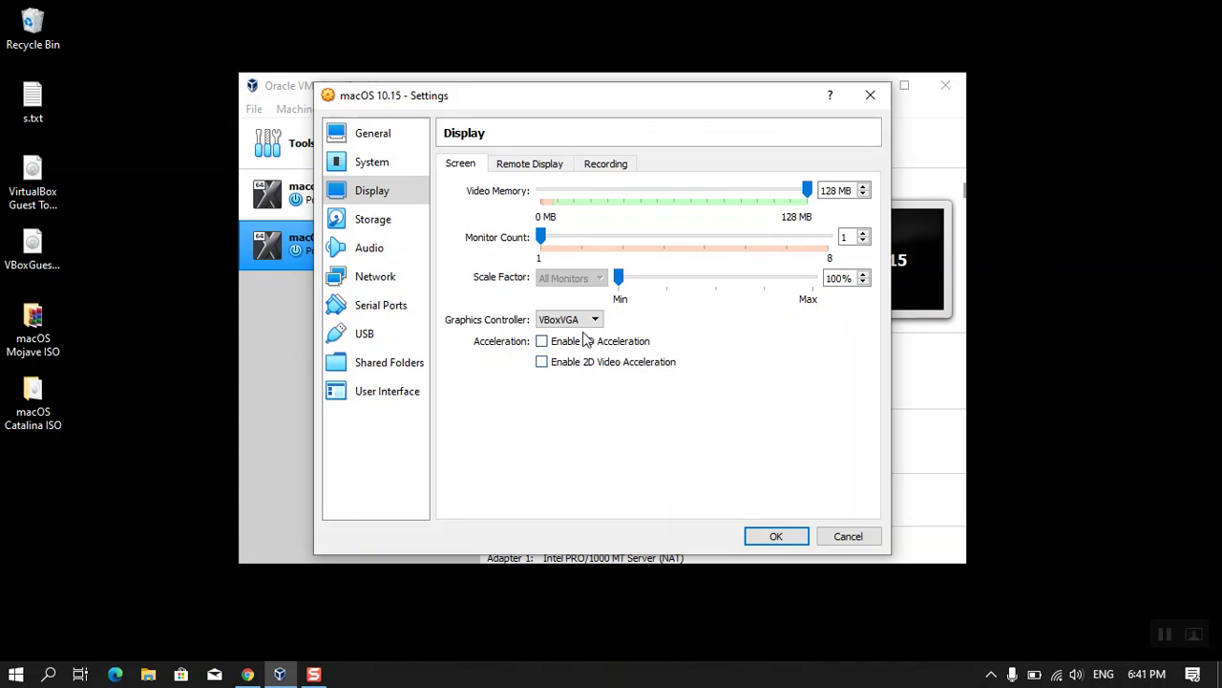
pyautogui.click(589, 325)
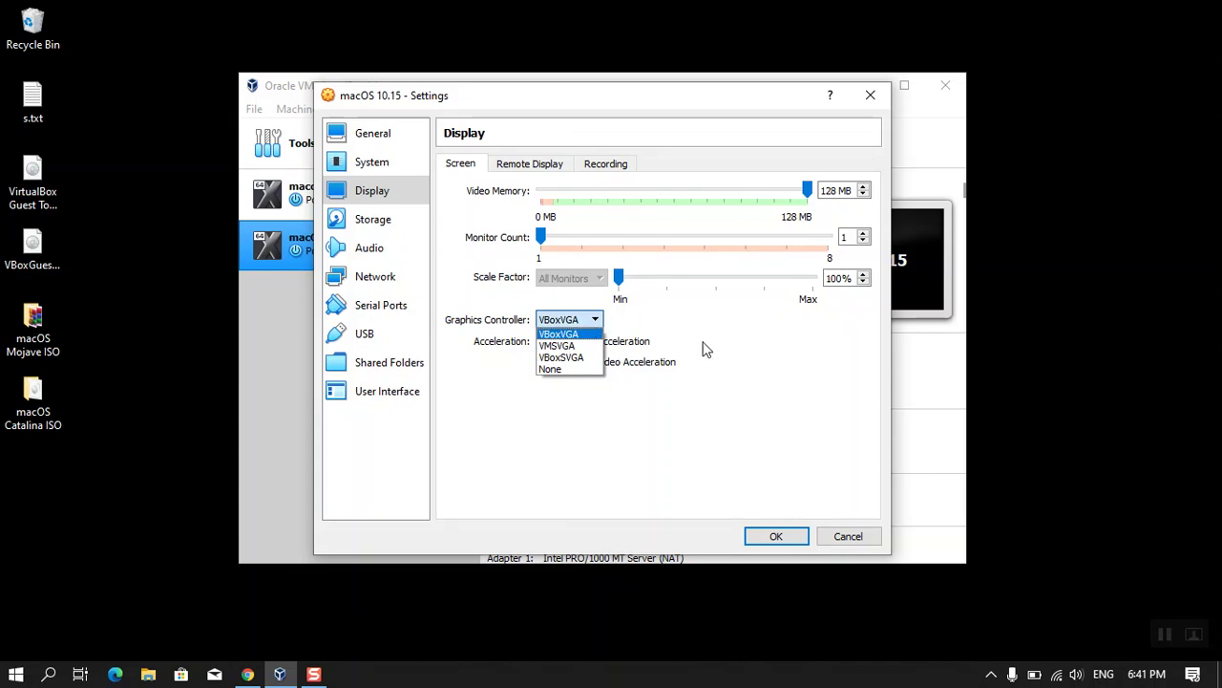
pyautogui.click(723, 350)
pyautogui.click(379, 233)
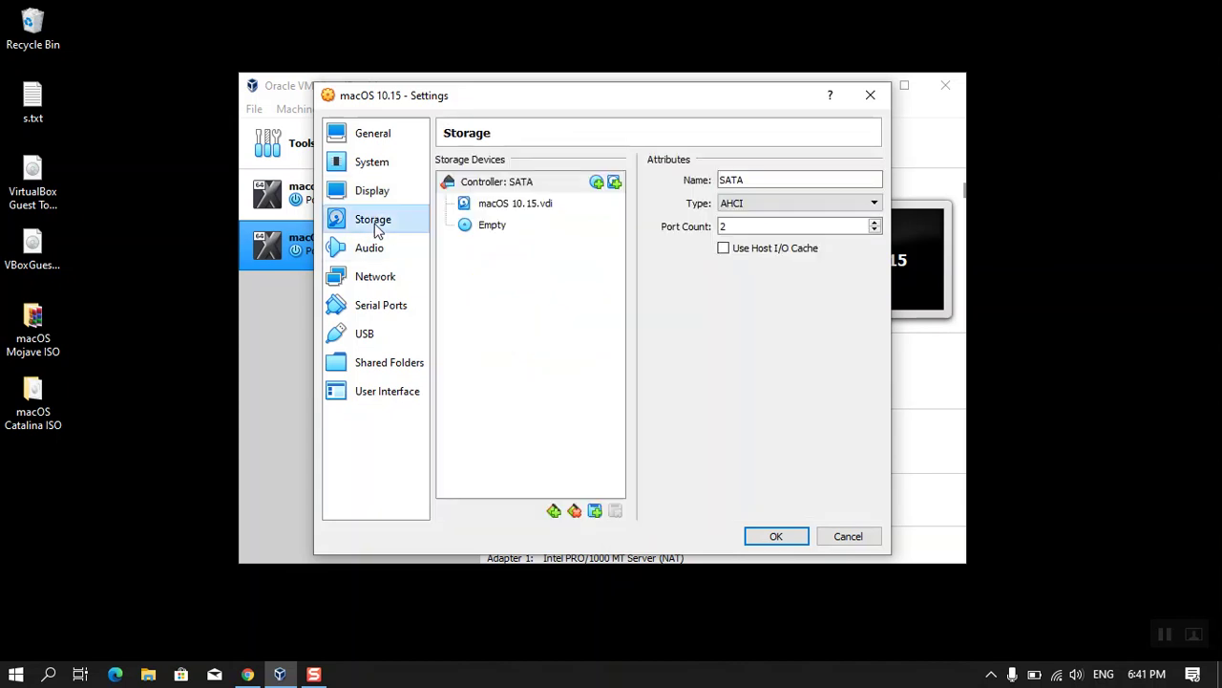
# - Load macOS Catalina ISO.iso into the VM's empty optical drive
pyautogui.click(516, 227)
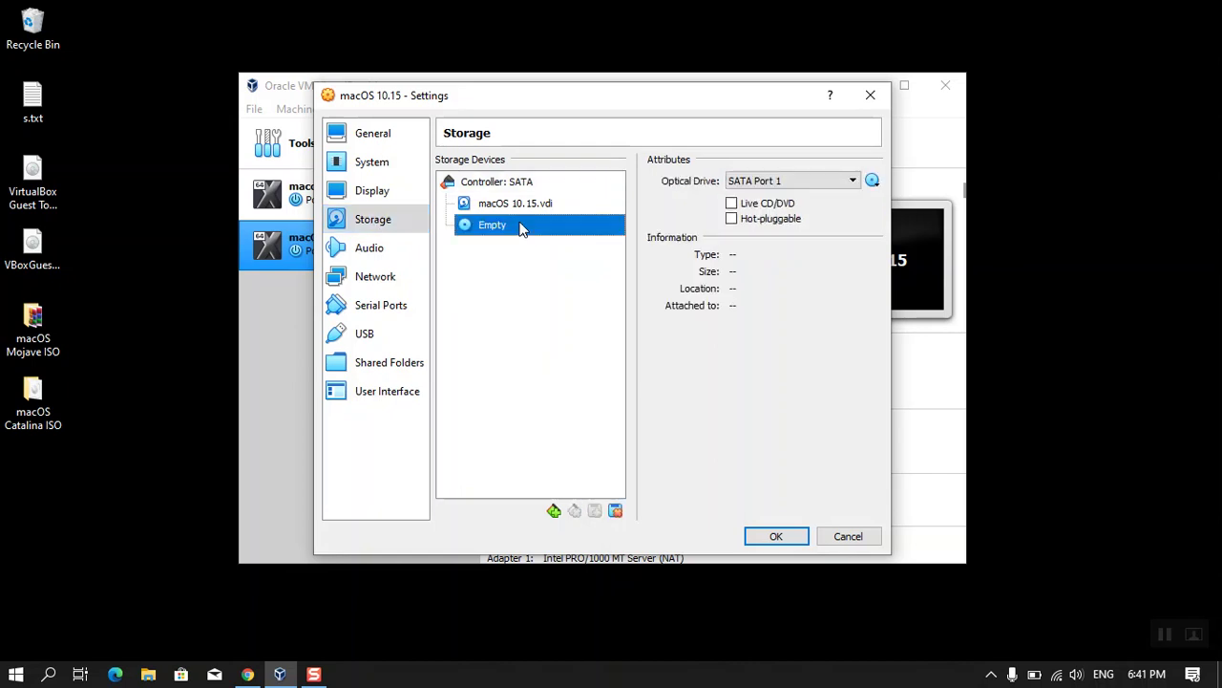
pyautogui.click(872, 180)
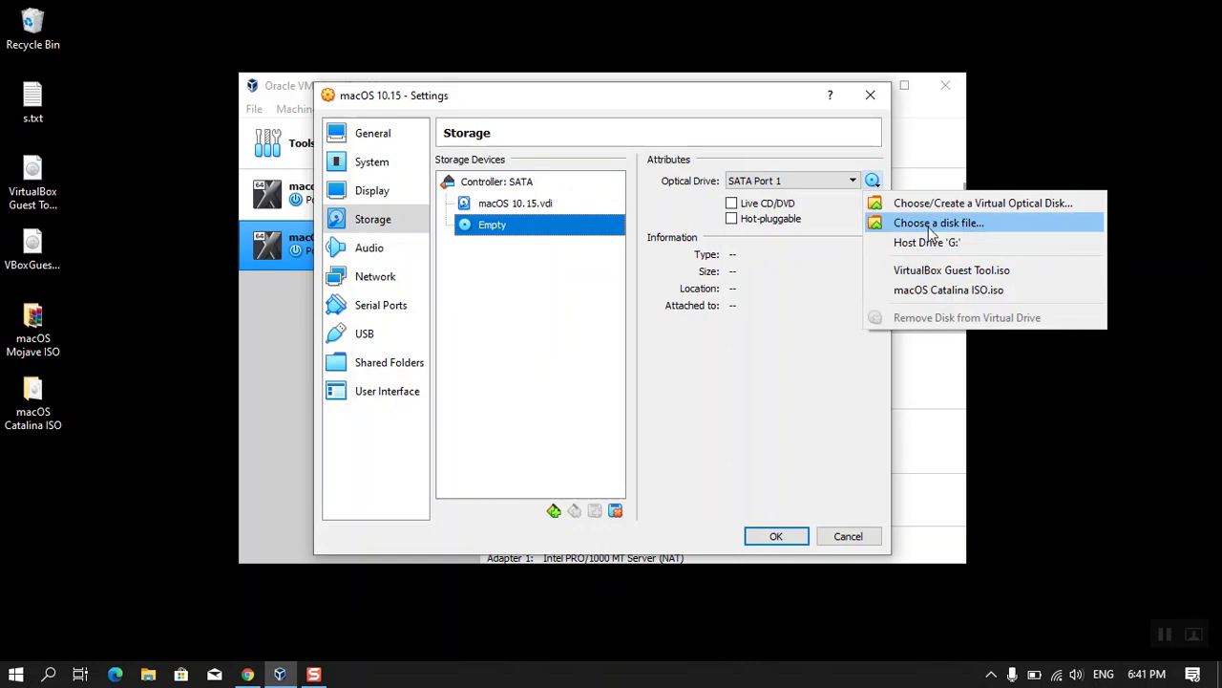
pyautogui.click(995, 225)
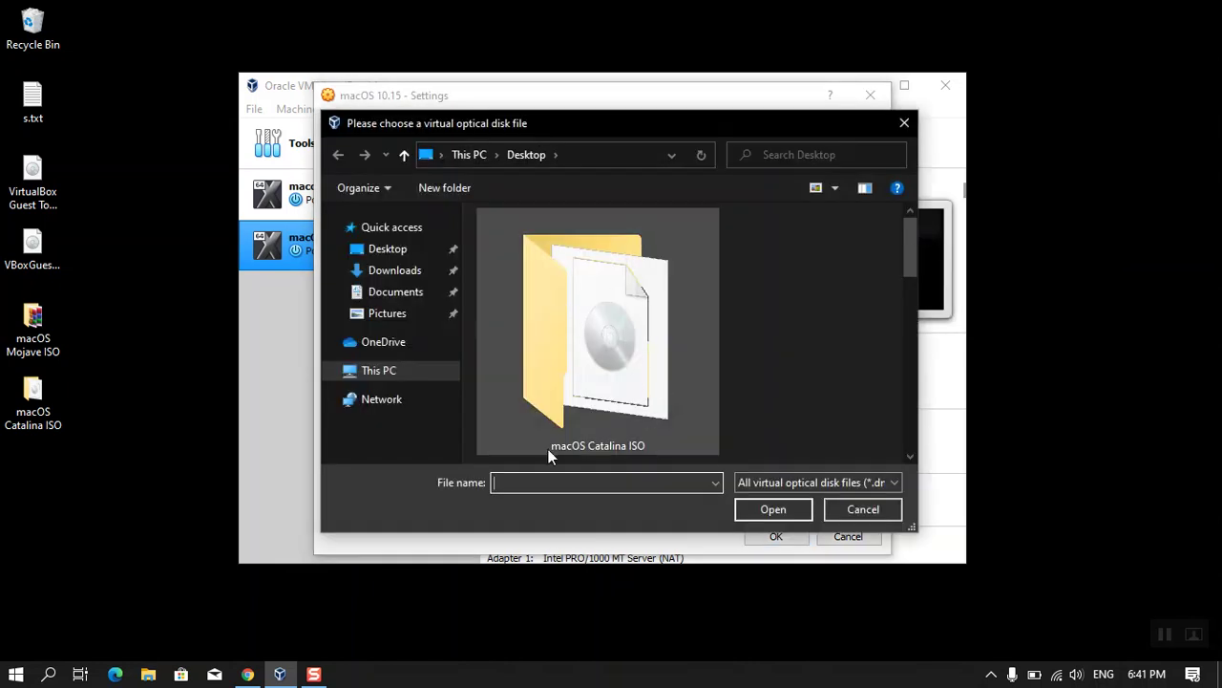
pyautogui.click(625, 400)
pyautogui.click(58, 411)
pyautogui.doubleClick(560, 362)
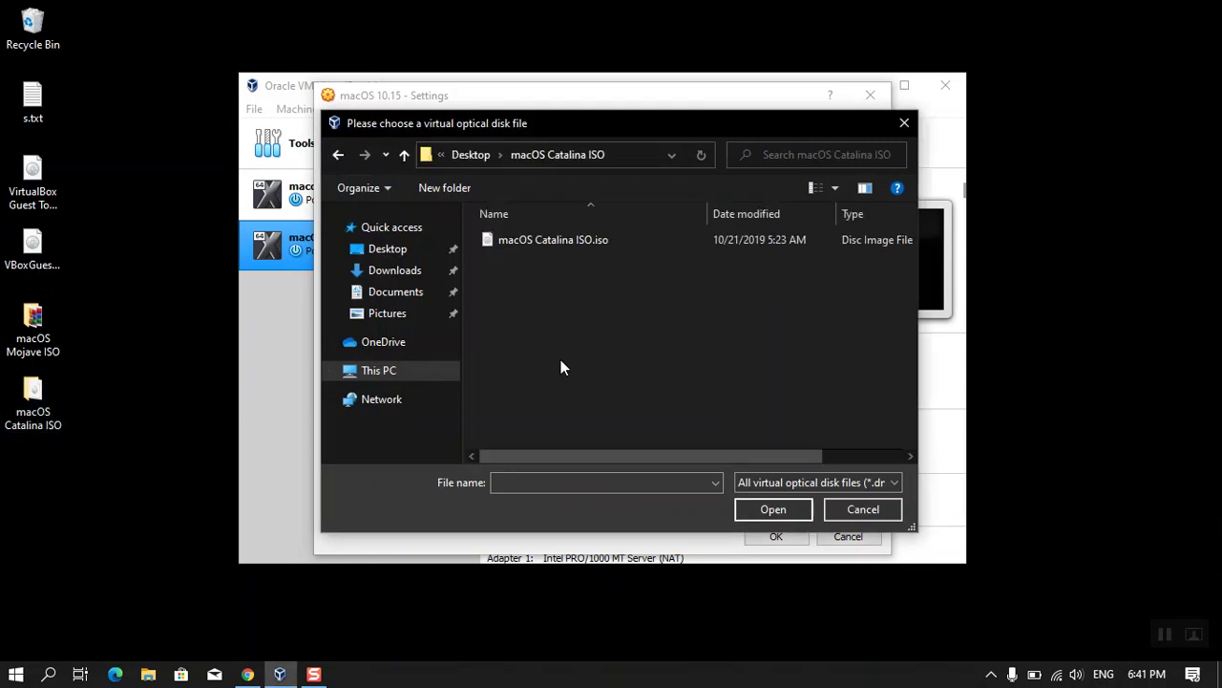
pyautogui.click(556, 242)
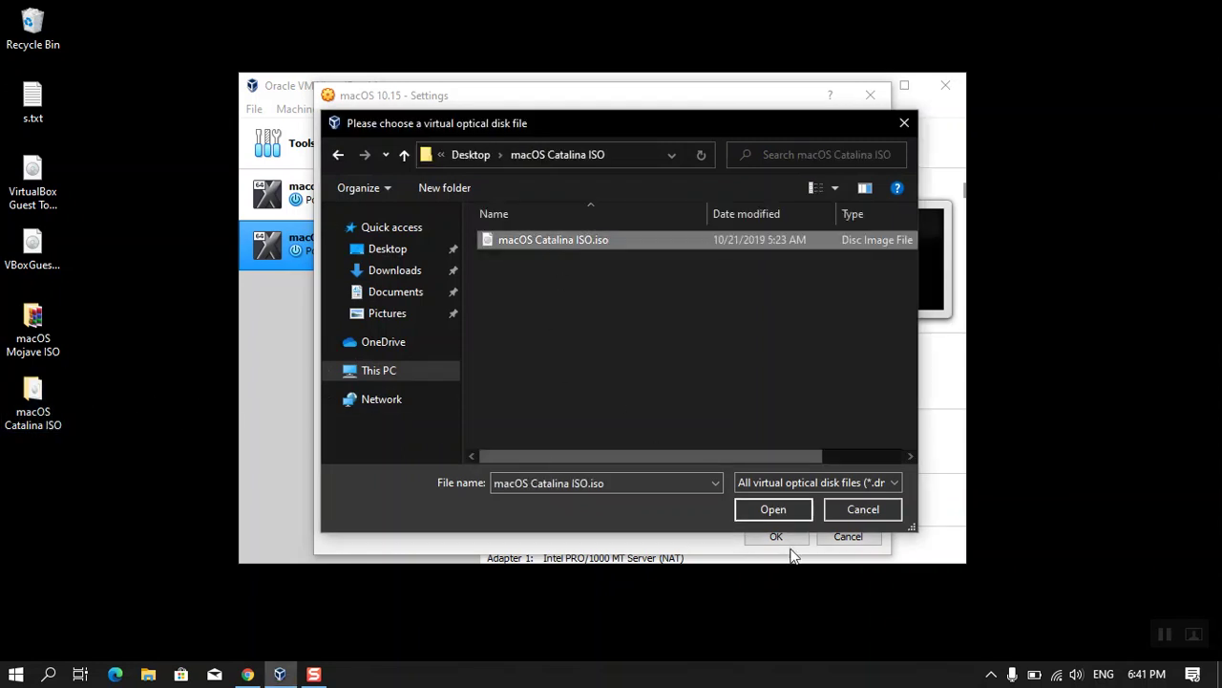
pyautogui.click(790, 510)
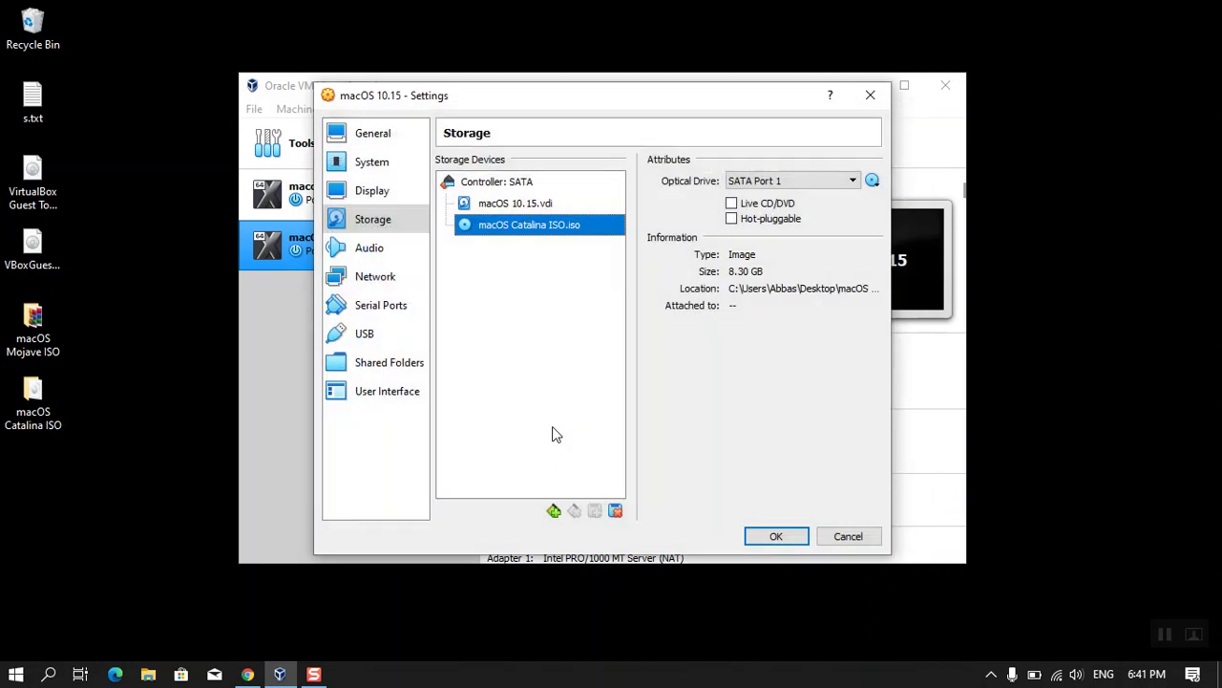
# - Switch the USB controller to USB 3.0 (xHCI) and save the VM settings
pyautogui.click(368, 254)
pyautogui.click(371, 283)
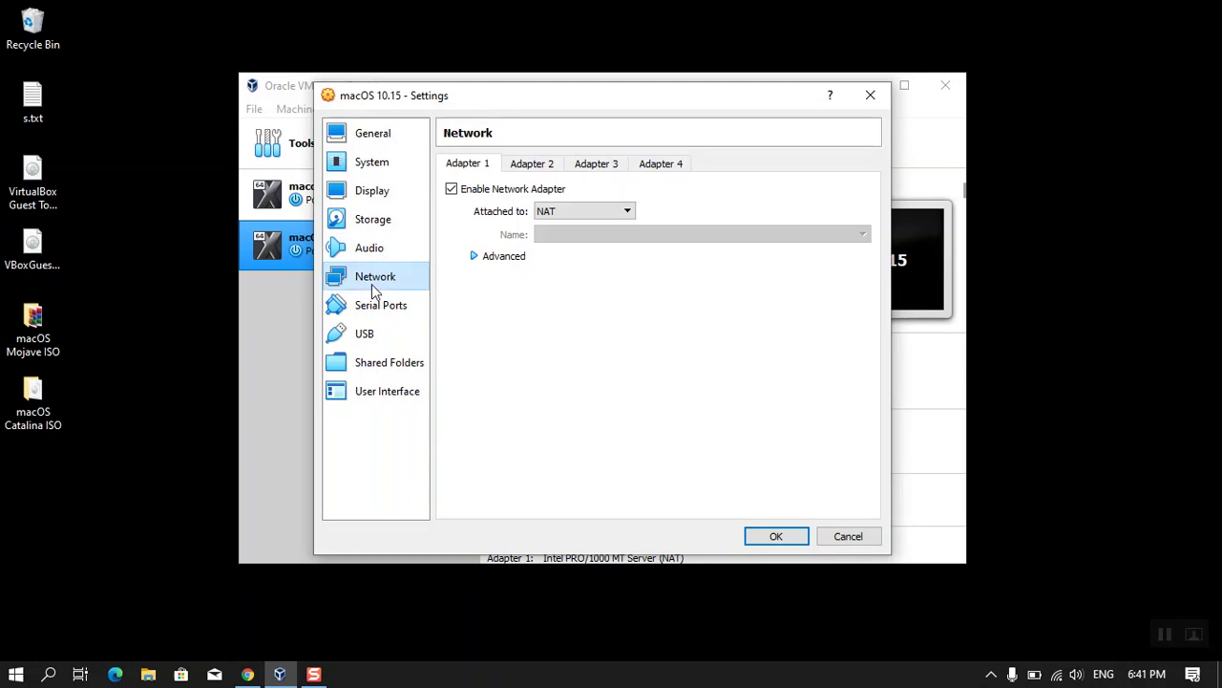
pyautogui.click(367, 335)
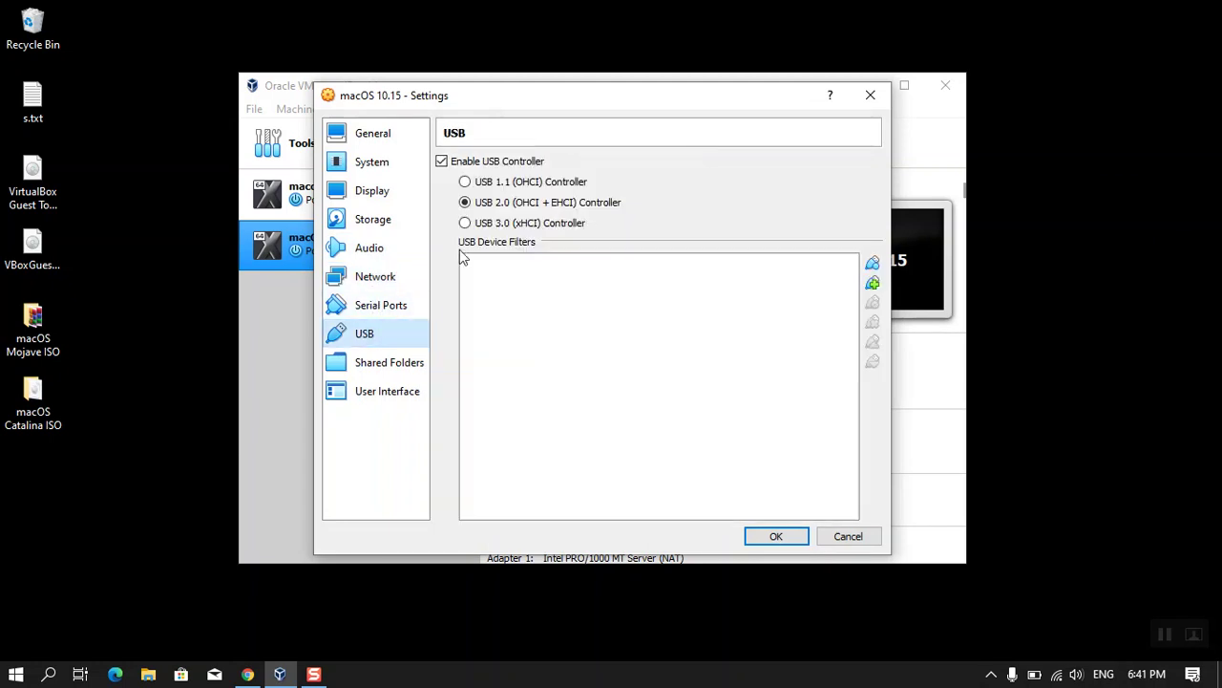
pyautogui.click(488, 225)
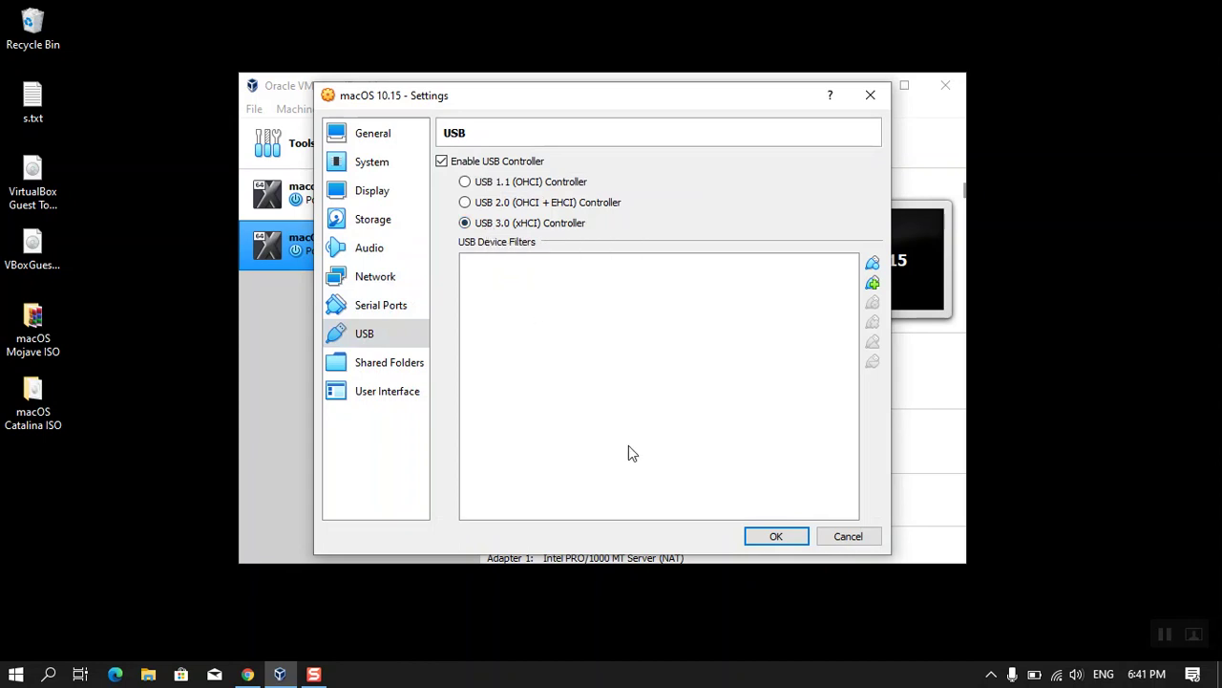
pyautogui.click(775, 536)
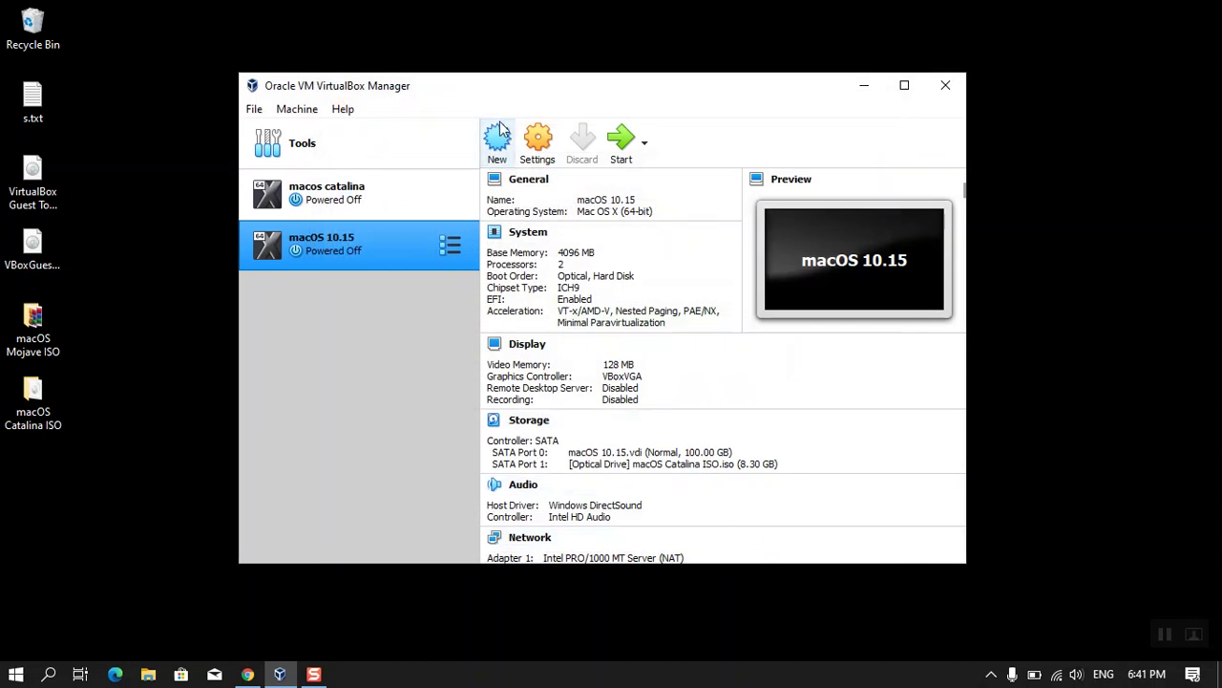
# - Close the macOS 10.15 settings unchanged and quit VirtualBox Manager via File > Exit
pyautogui.click(534, 141)
pyautogui.moveTo(570, 191); pyautogui.dragTo(451, 190)
pyautogui.hotkey('ctrl', 'c')
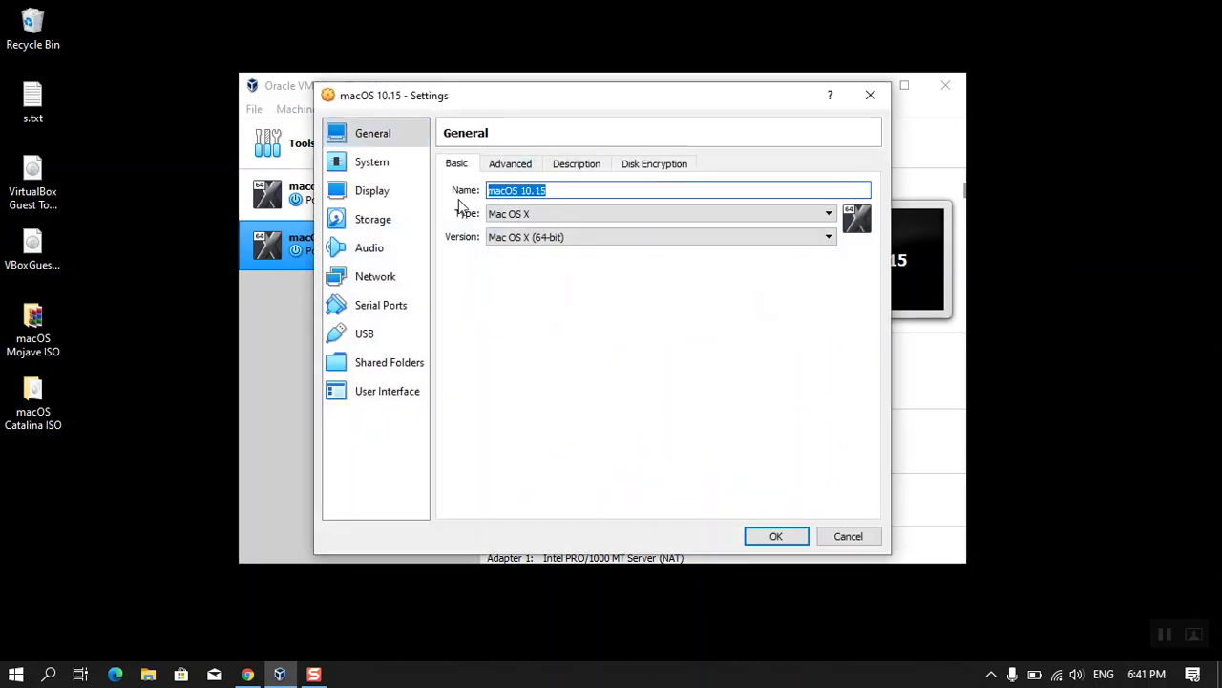
pyautogui.click(777, 536)
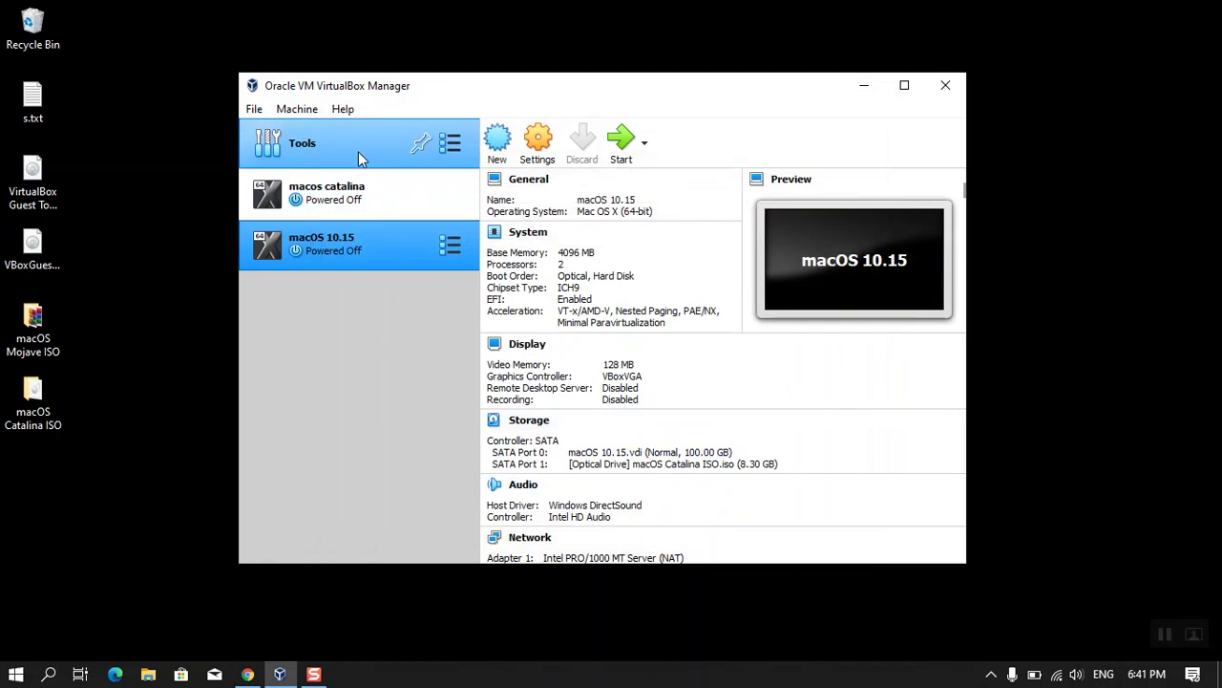
pyautogui.click(253, 109)
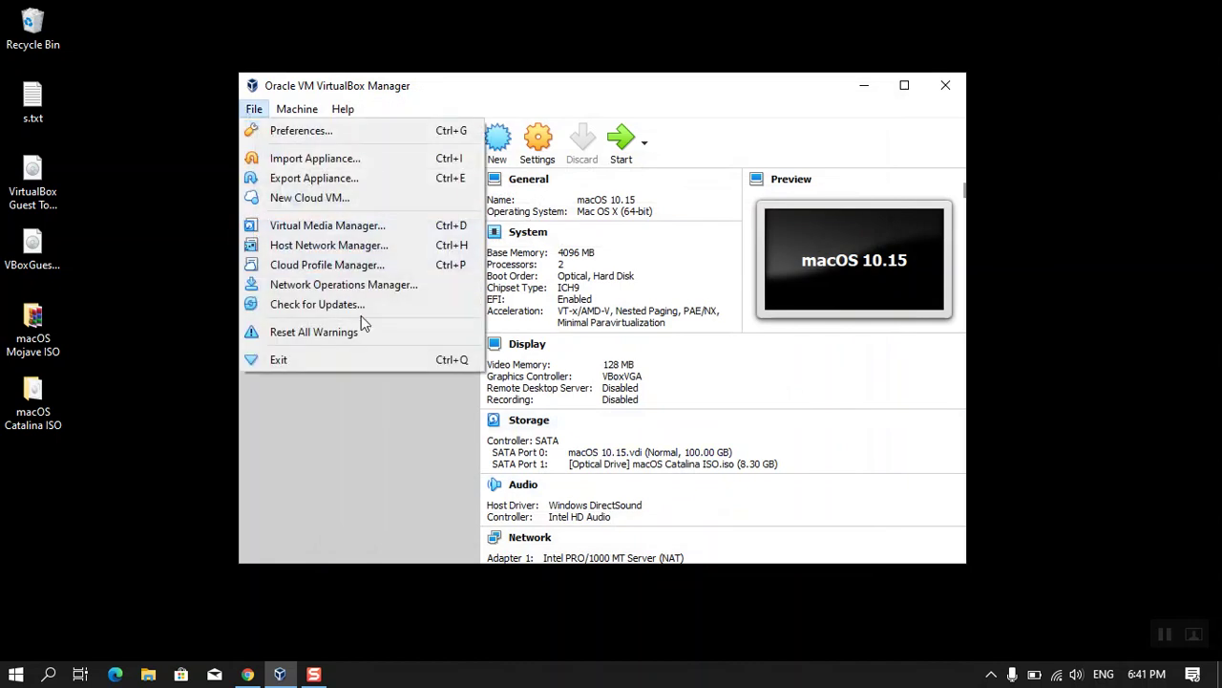
pyautogui.click(389, 361)
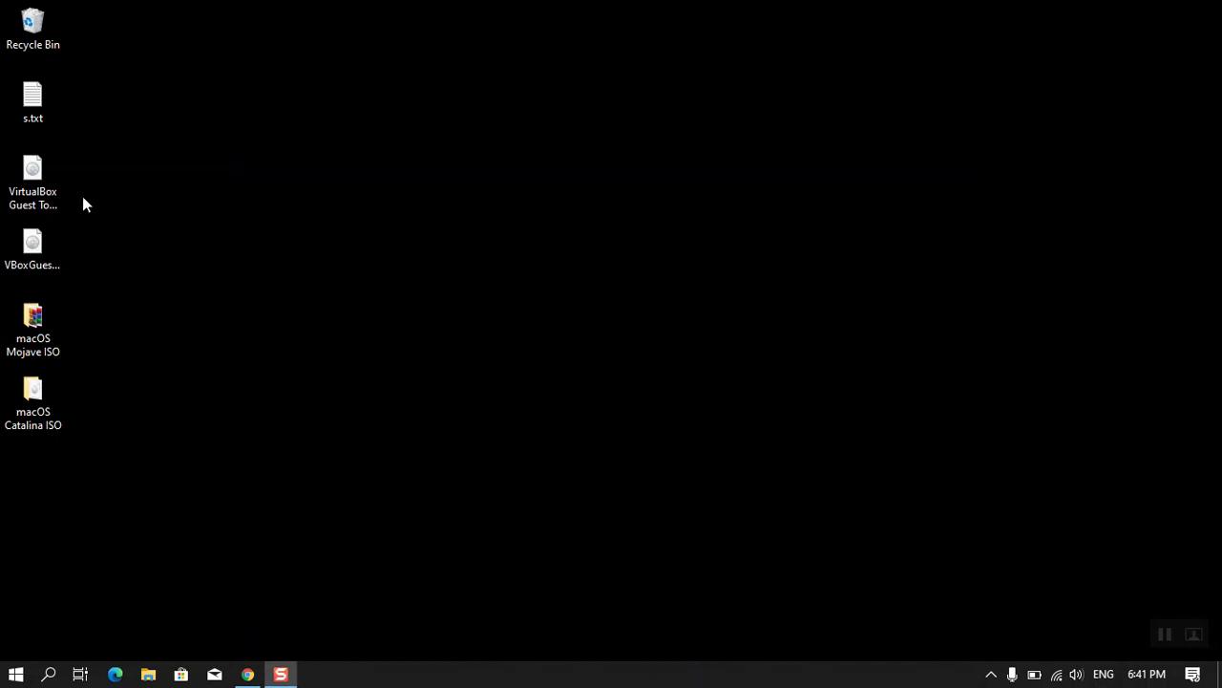
# - Open s.txt in Notepad and bring up Edit > Replace
pyautogui.doubleClick(35, 107)
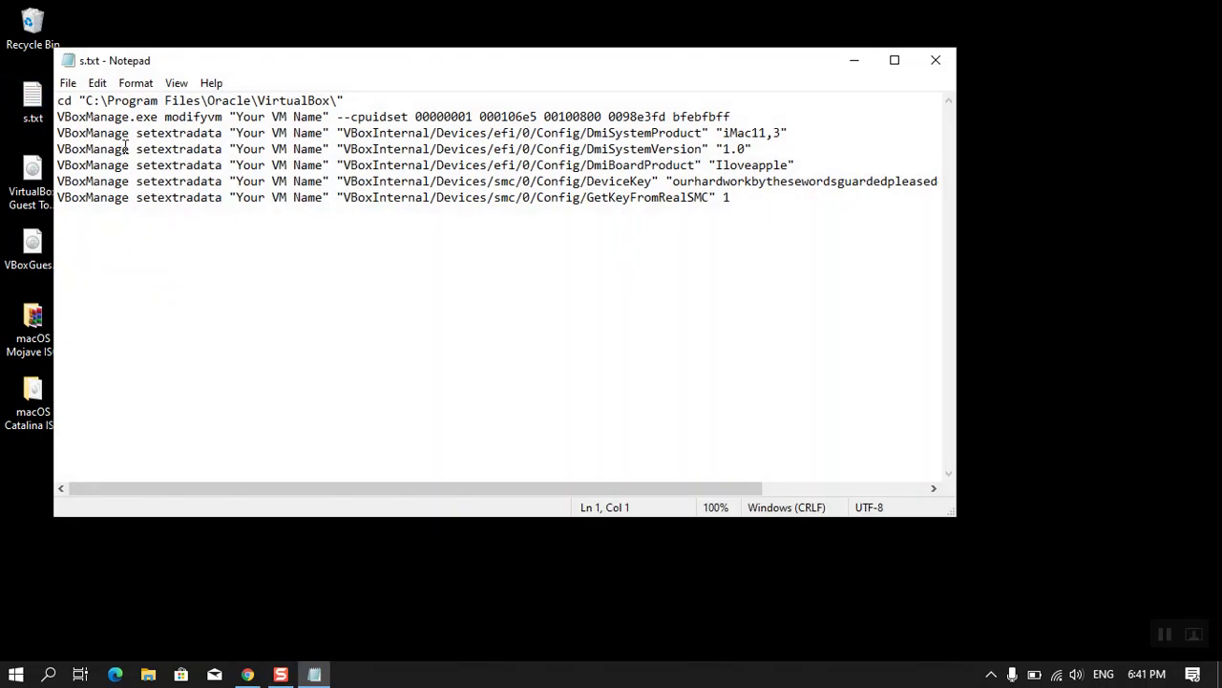
pyautogui.moveTo(249, 60); pyautogui.dragTo(381, 118)
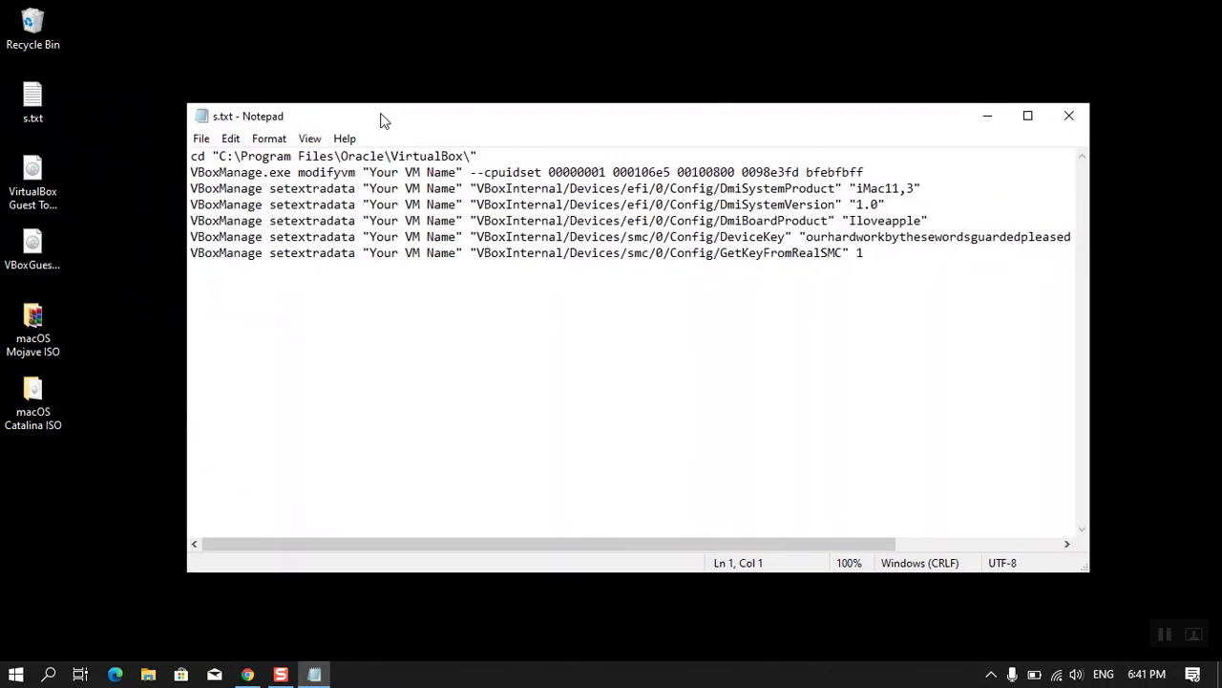
pyautogui.click(241, 142)
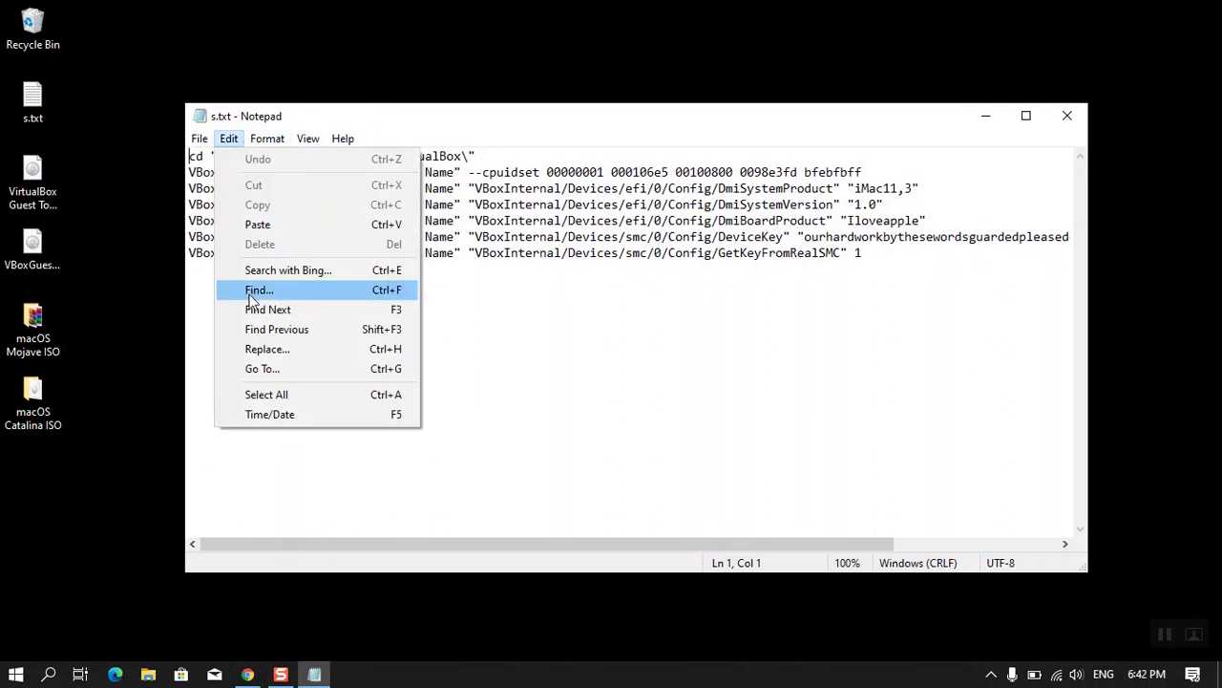
pyautogui.click(314, 350)
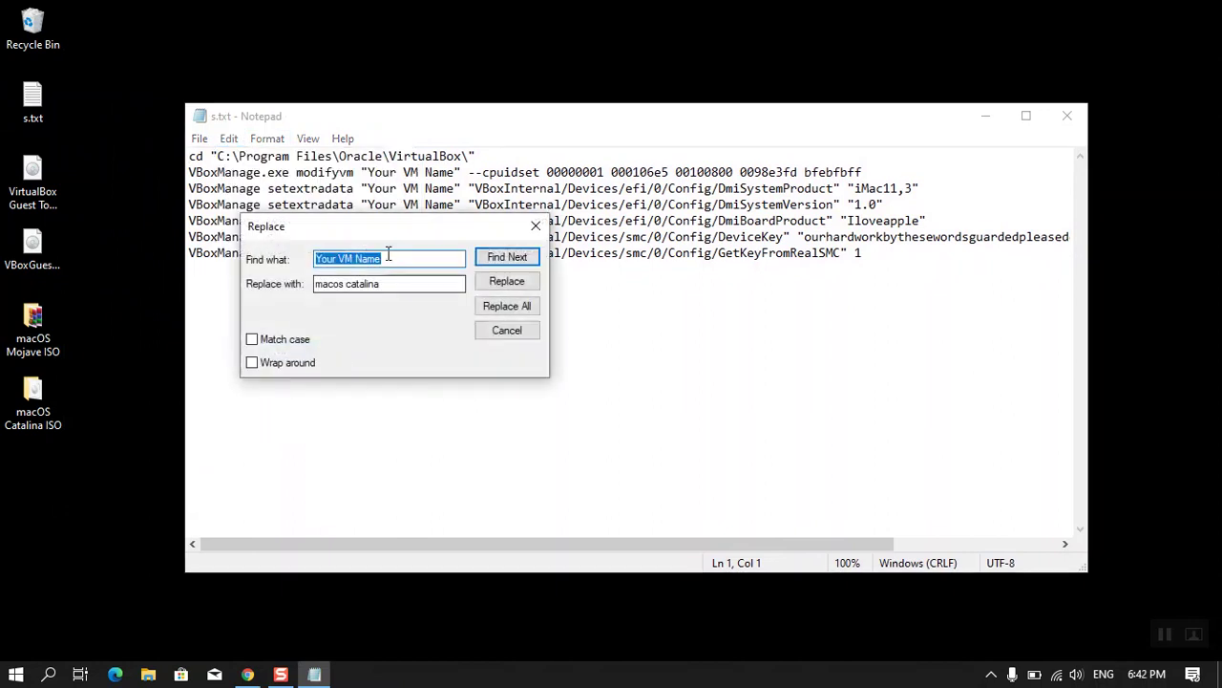
# - Replace every 'Your VM Name' with 'macOS 10.15' and select the cd command on line 1
pyautogui.moveTo(390, 280); pyautogui.dragTo(275, 284)
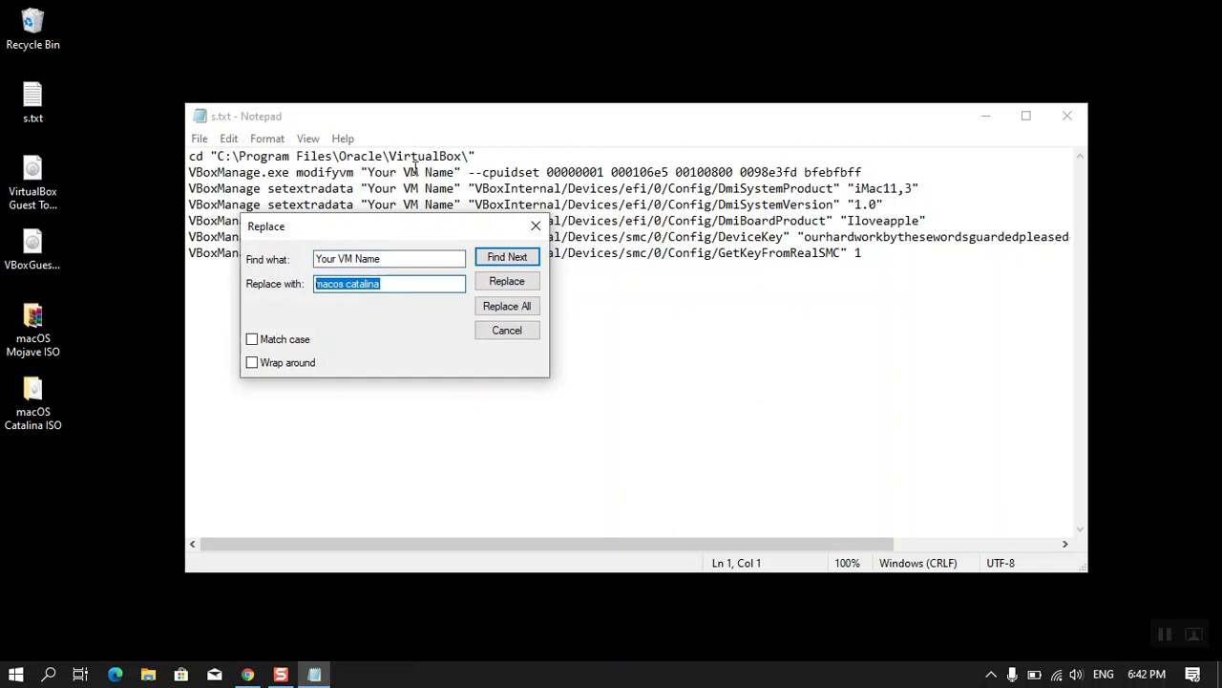
pyautogui.click(389, 280)
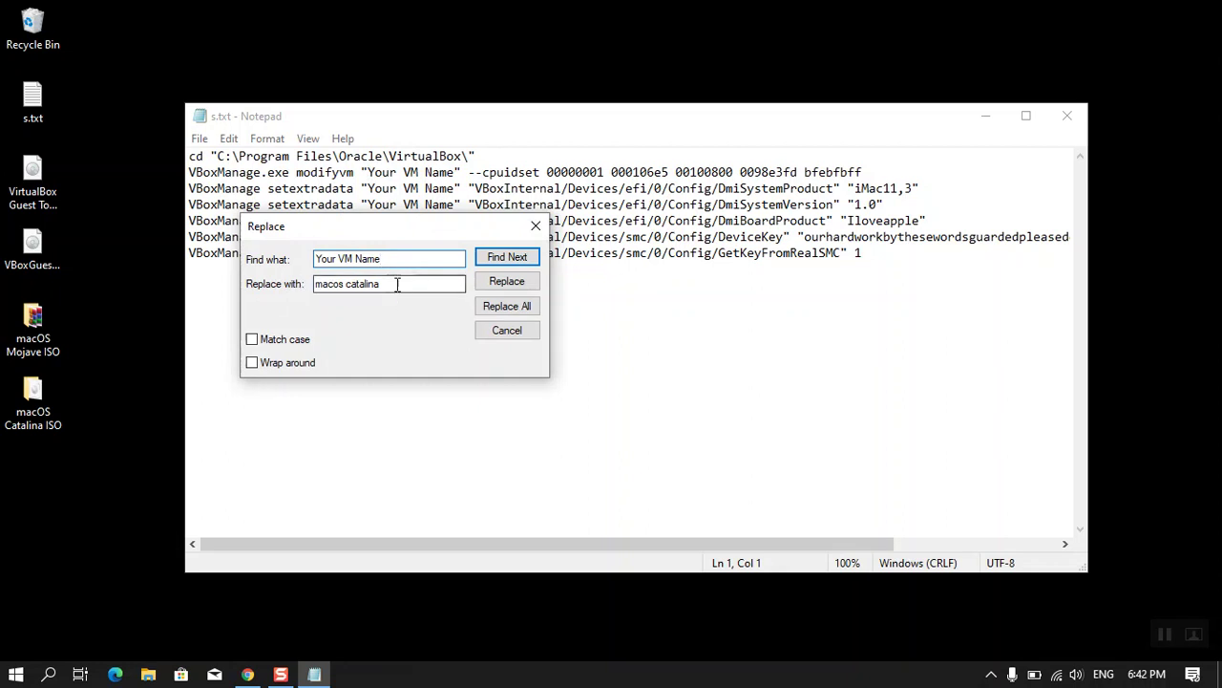
pyautogui.moveTo(386, 283); pyautogui.dragTo(285, 288)
pyautogui.hotkey('ctrl', 'v')
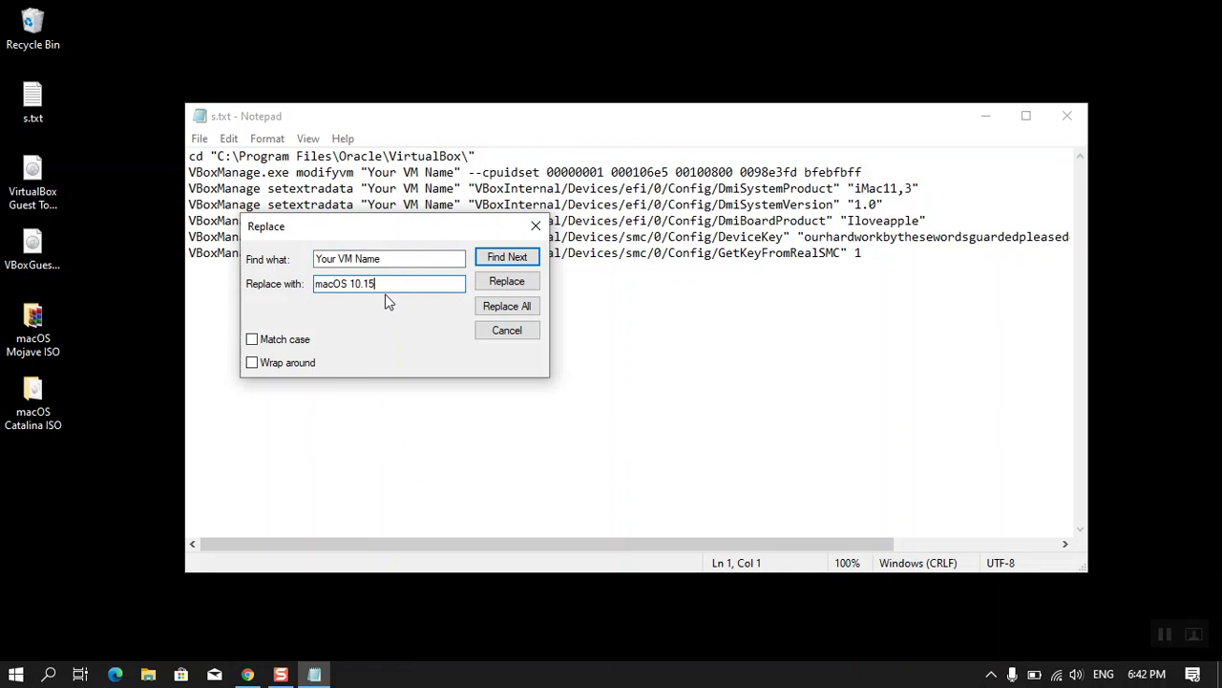
pyautogui.click(506, 305)
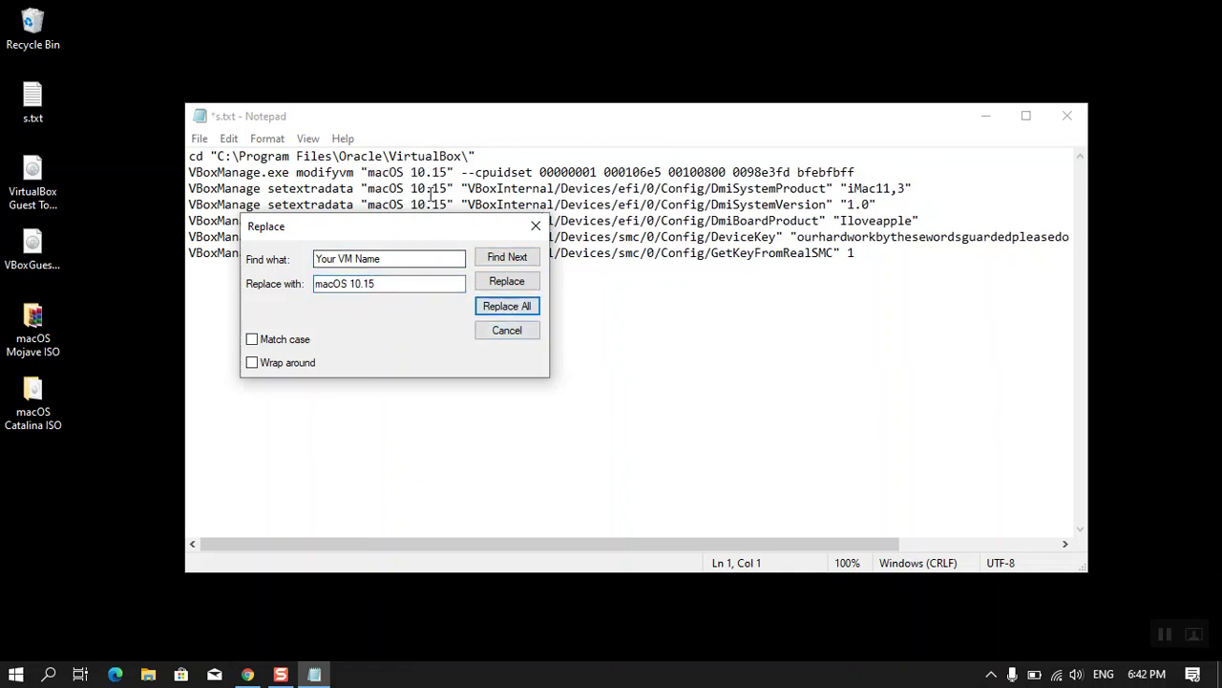
pyautogui.click(535, 225)
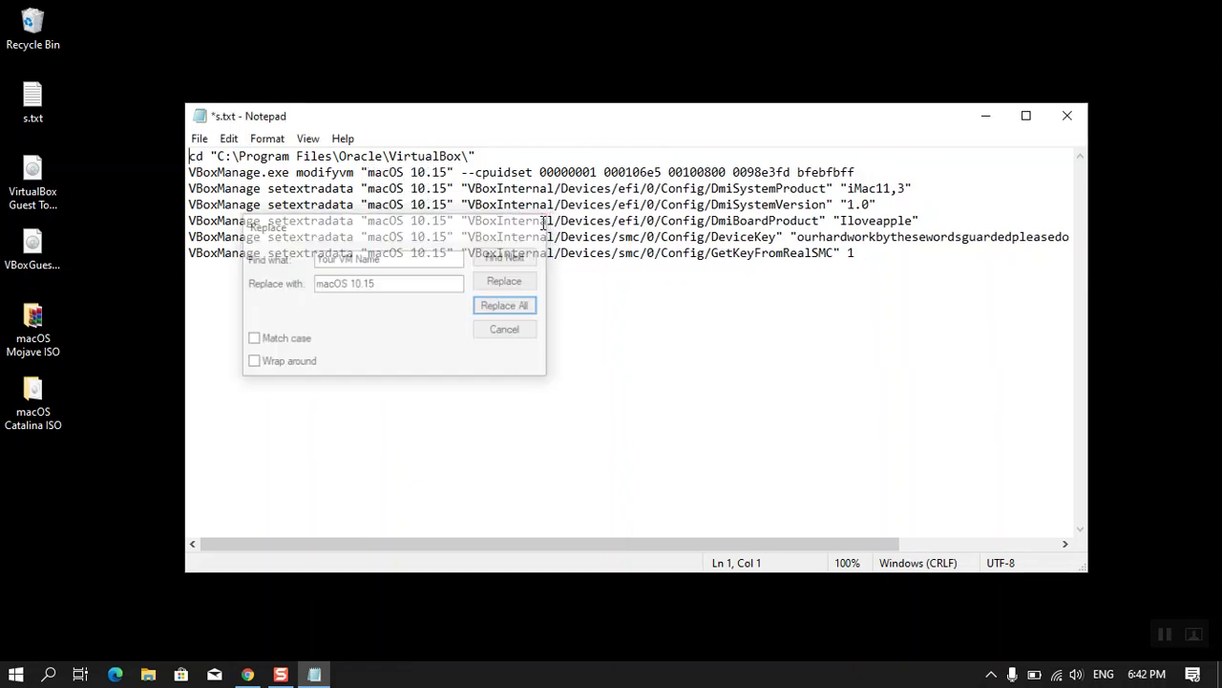
pyautogui.moveTo(508, 151); pyautogui.dragTo(183, 143)
pyautogui.hotkey('ctrl', 'c')
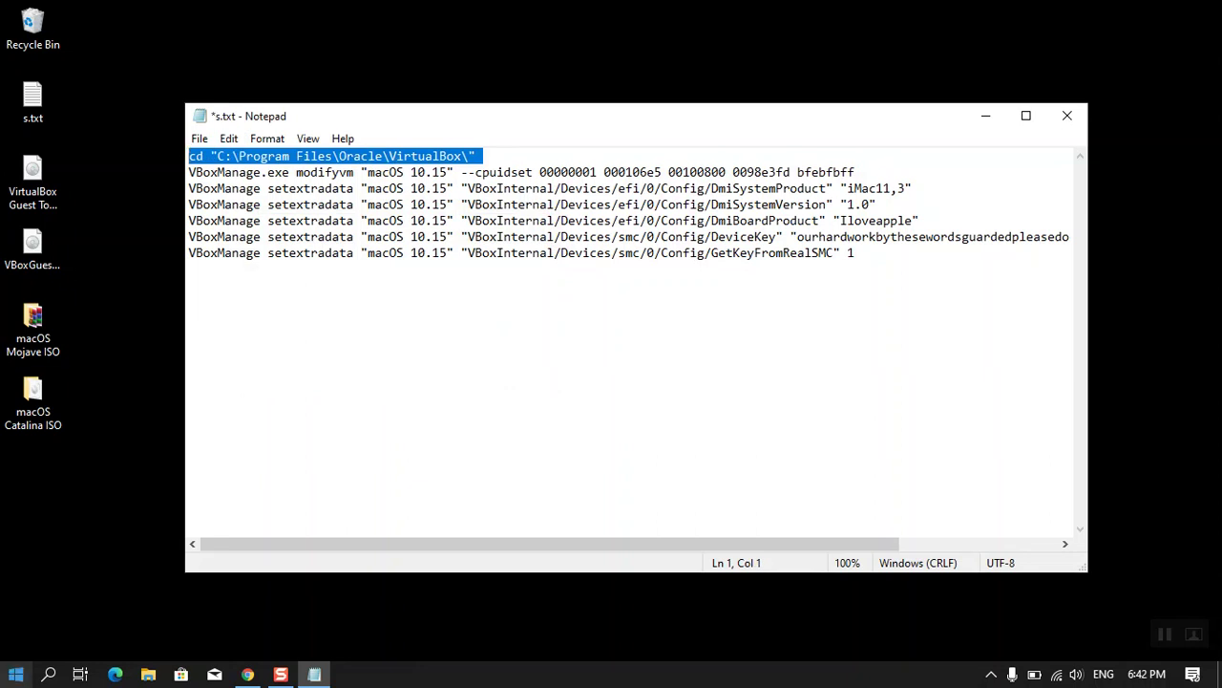
pyautogui.click(16, 673)
# - Open an administrator Command Prompt and change into the VirtualBox program folder
pyautogui.write('cmd')
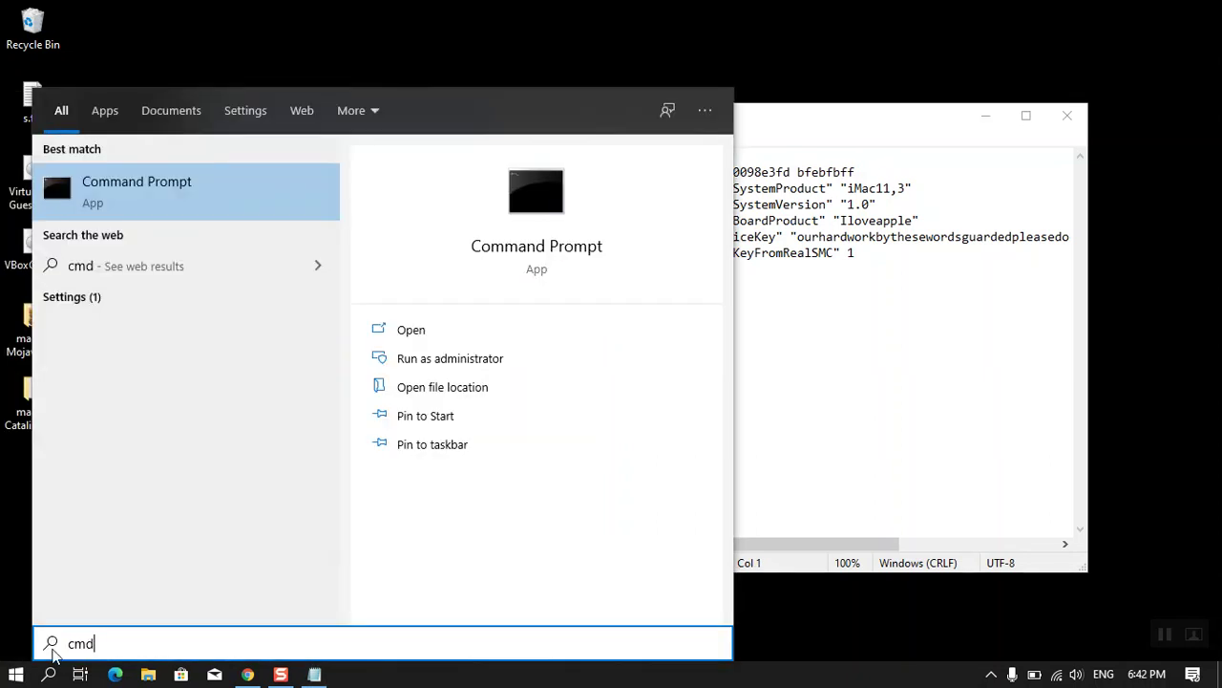
pyautogui.click(507, 360)
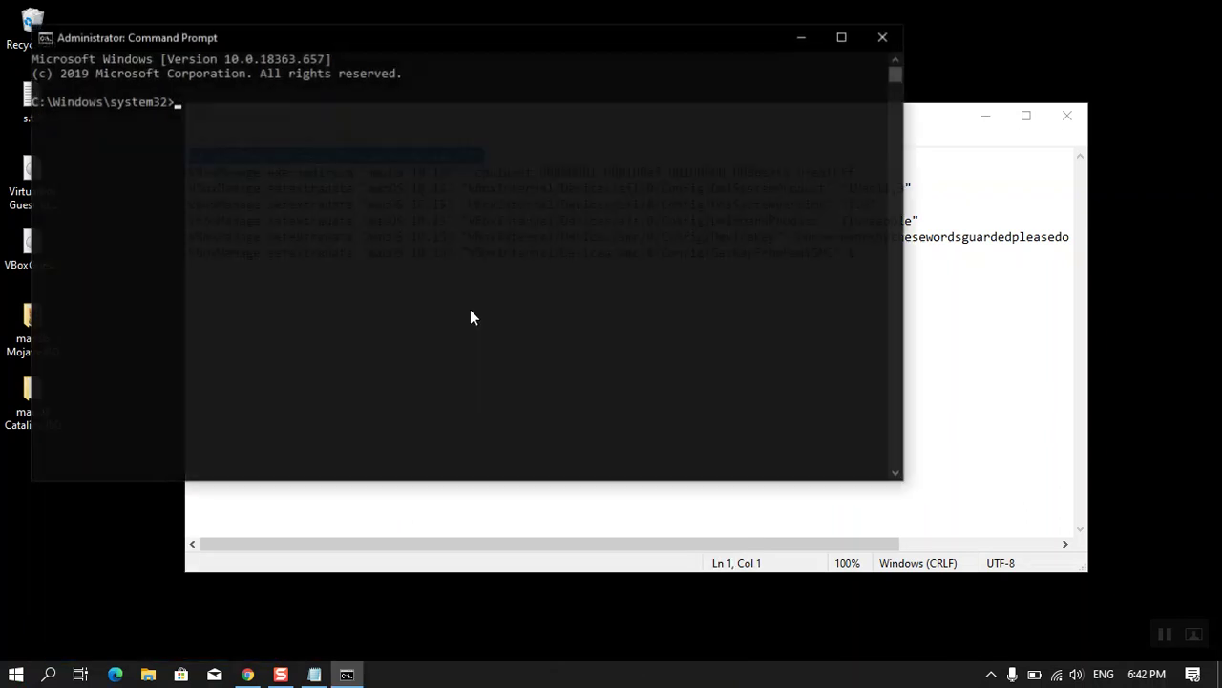
pyautogui.hotkey('ctrl', 'v')
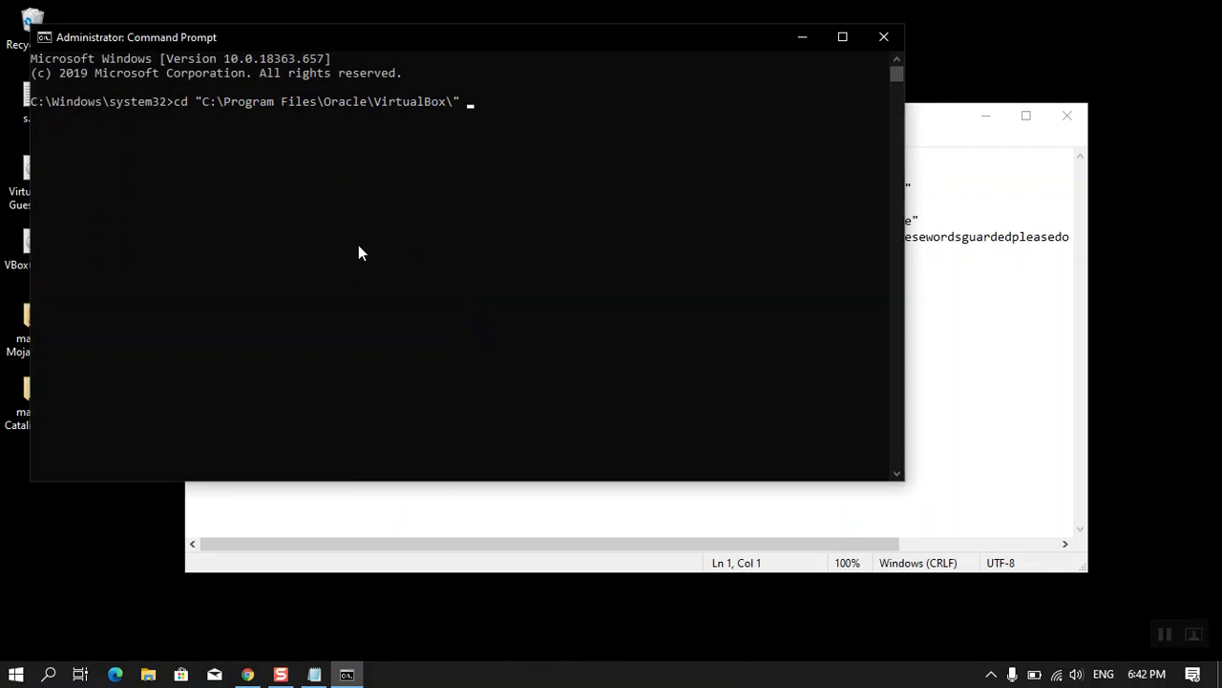
pyautogui.press('Return')
# - Run the VBoxManage.exe modifyvm "macOS 10.15" --cpuidset command copied from Notepad
pyautogui.click(996, 314)
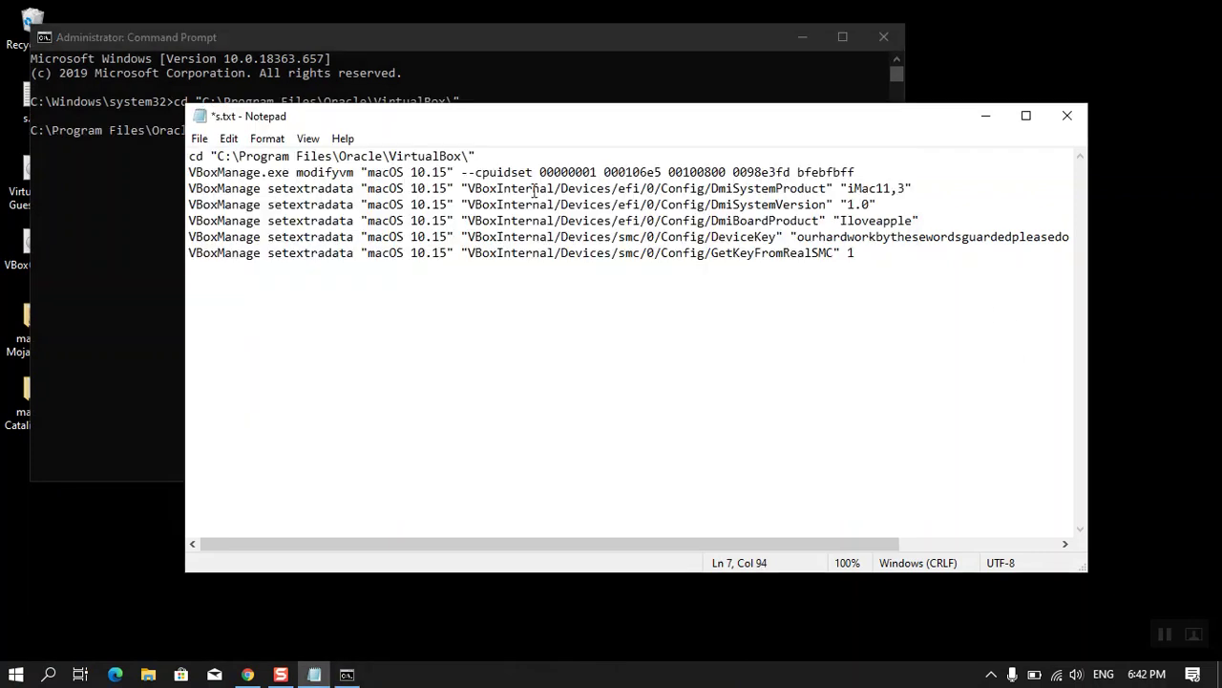
pyautogui.moveTo(900, 172); pyautogui.dragTo(575, 155)
pyautogui.hotkey('ctrl', 'c')
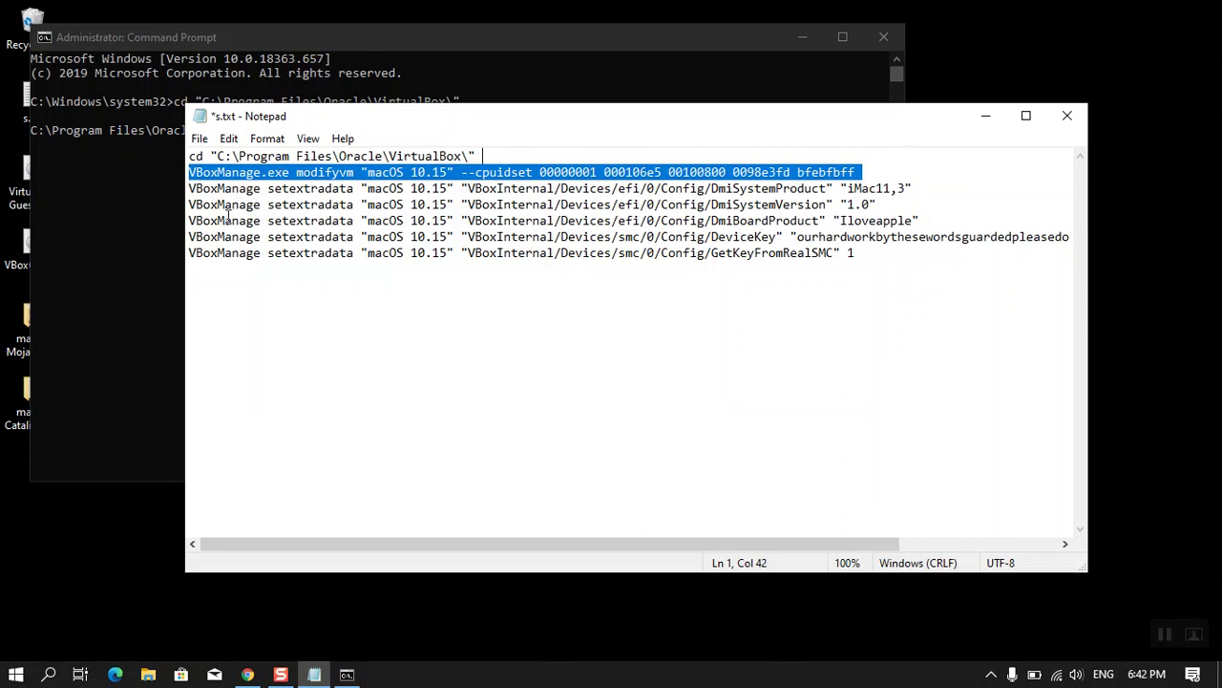
pyautogui.click(124, 275)
pyautogui.rightClick(301, 190)
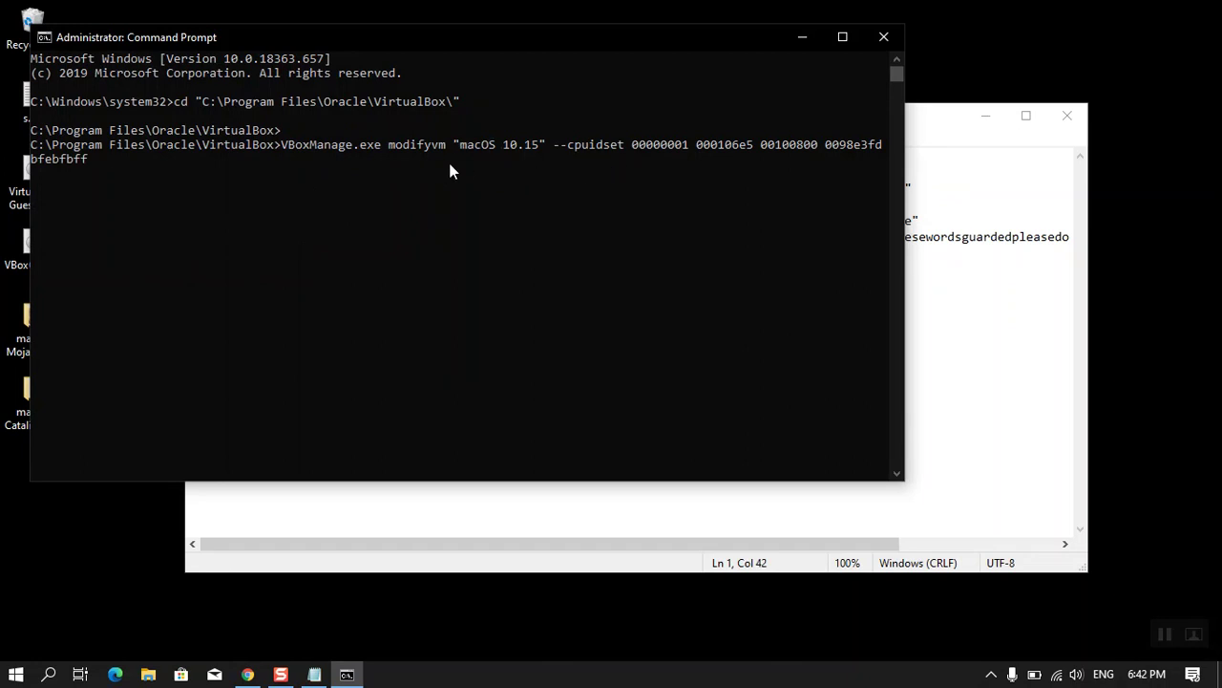
pyautogui.press('Return')
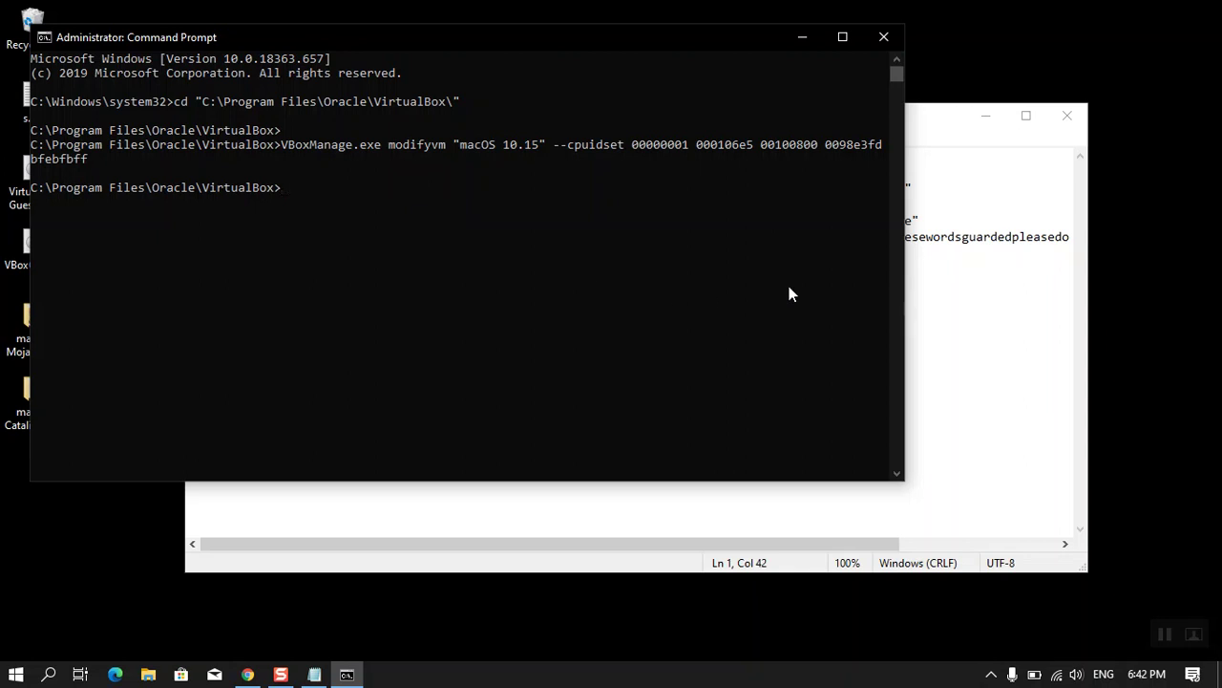
# - Run the DmiSystemProduct and DmiSystemVersion setextradata commands for macOS 10.15 in Command Prompt
pyautogui.click(927, 121)
pyautogui.moveTo(918, 191); pyautogui.dragTo(189, 189)
pyautogui.hotkey('ctrl', 'c')
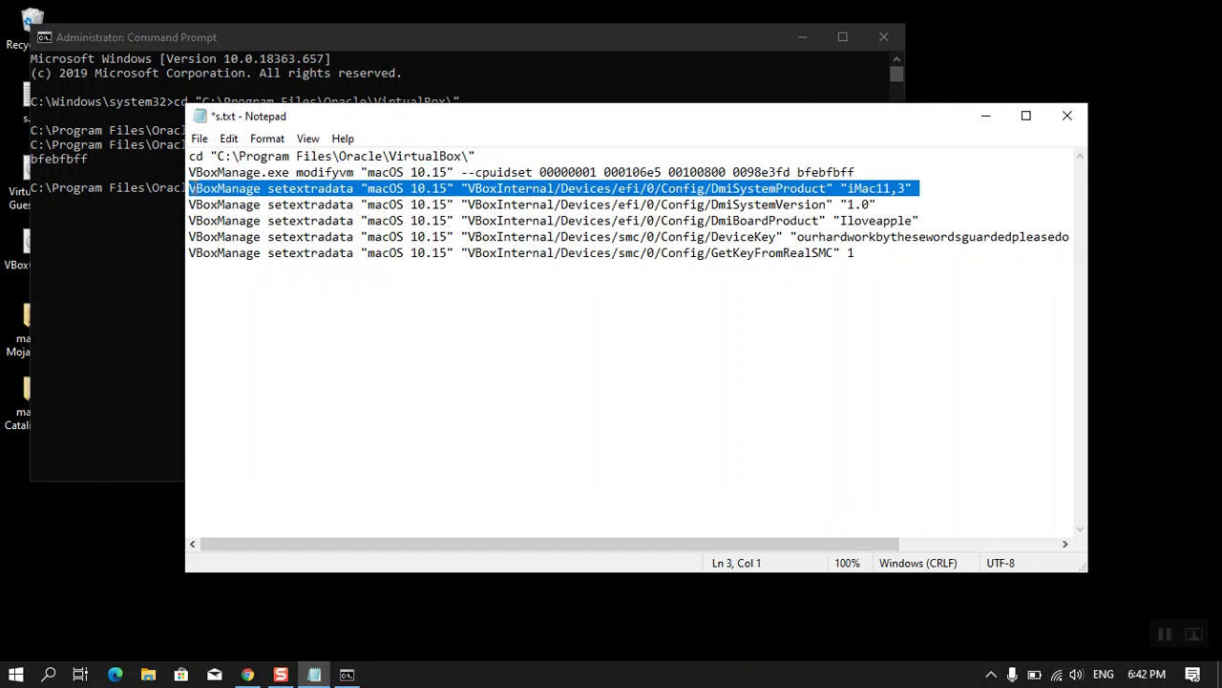
pyautogui.click(101, 177)
pyautogui.hotkey('ctrl', 'v')
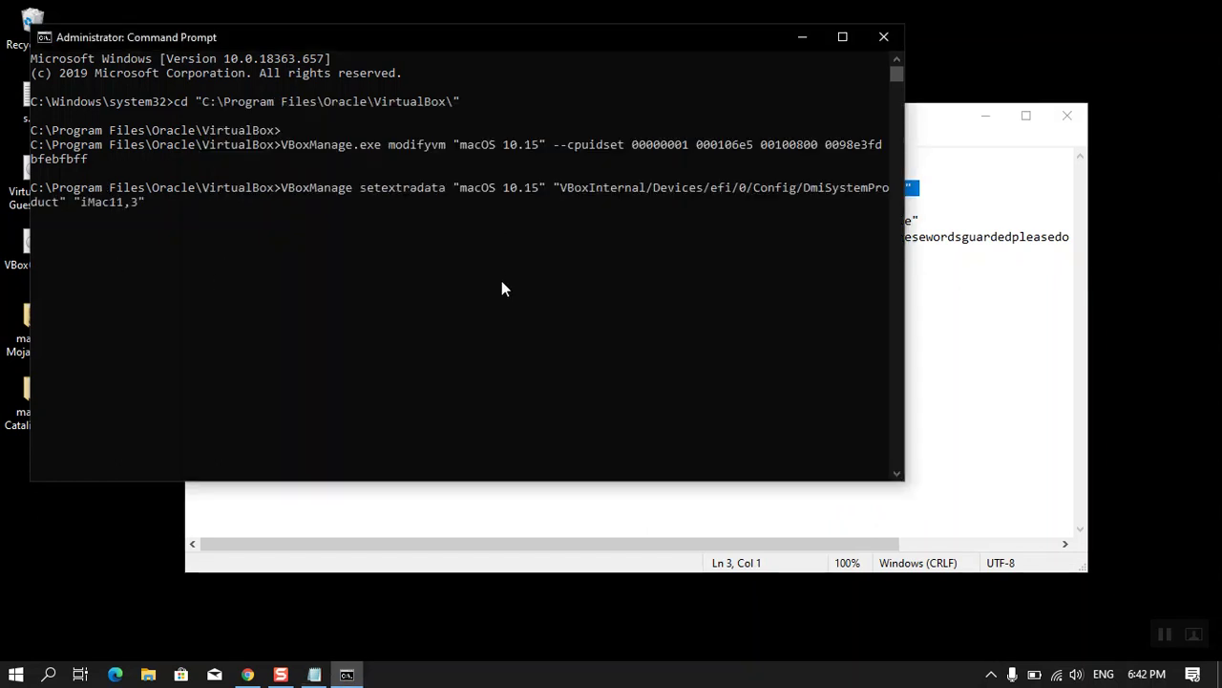
pyautogui.press('Return')
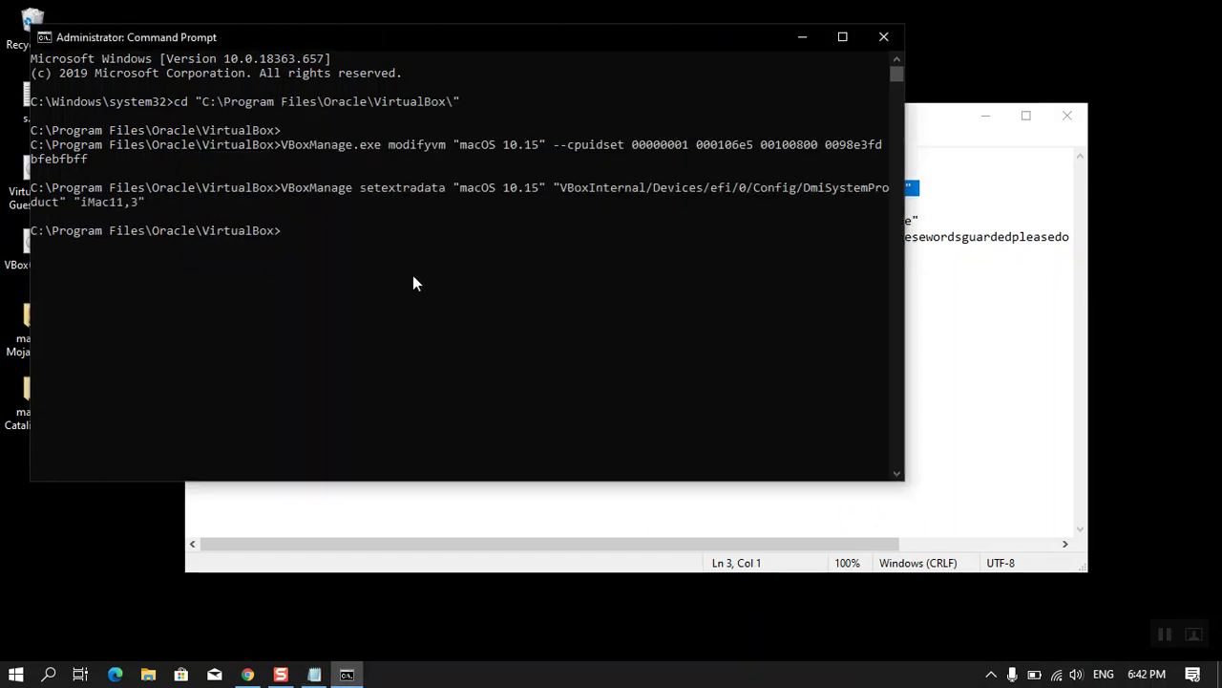
pyautogui.click(928, 109)
pyautogui.moveTo(875, 205); pyautogui.dragTo(168, 206)
pyautogui.hotkey('ctrl', 'c')
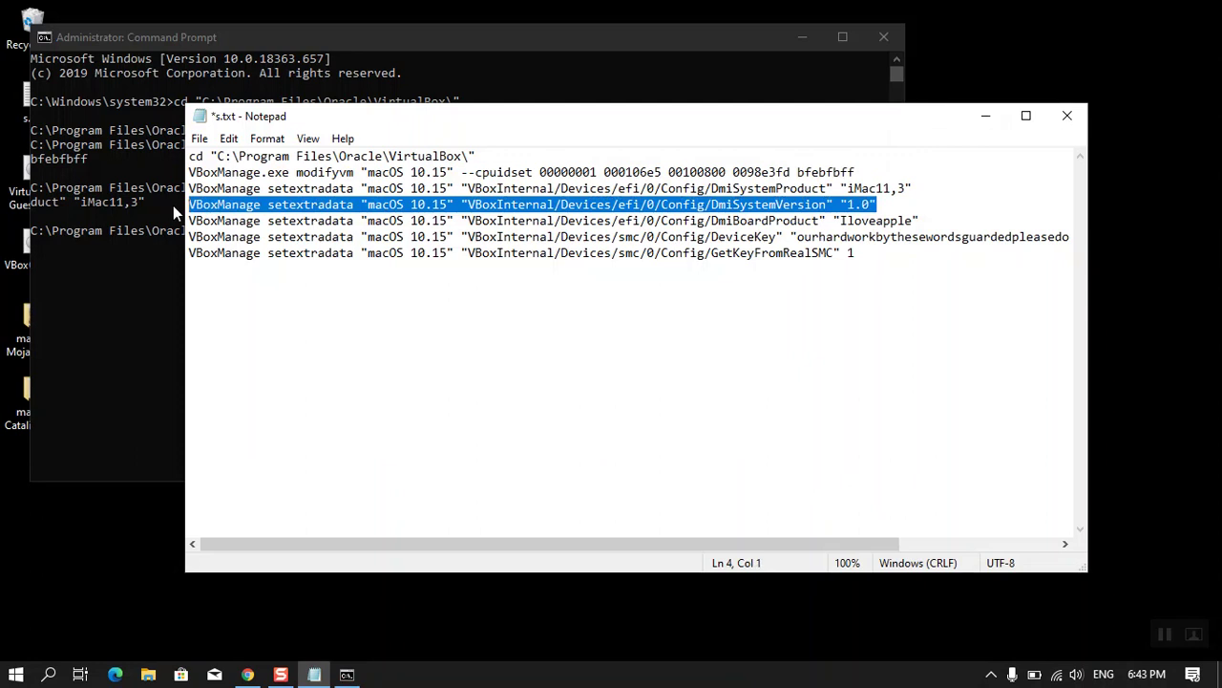
pyautogui.click(83, 301)
pyautogui.rightClick(270, 231)
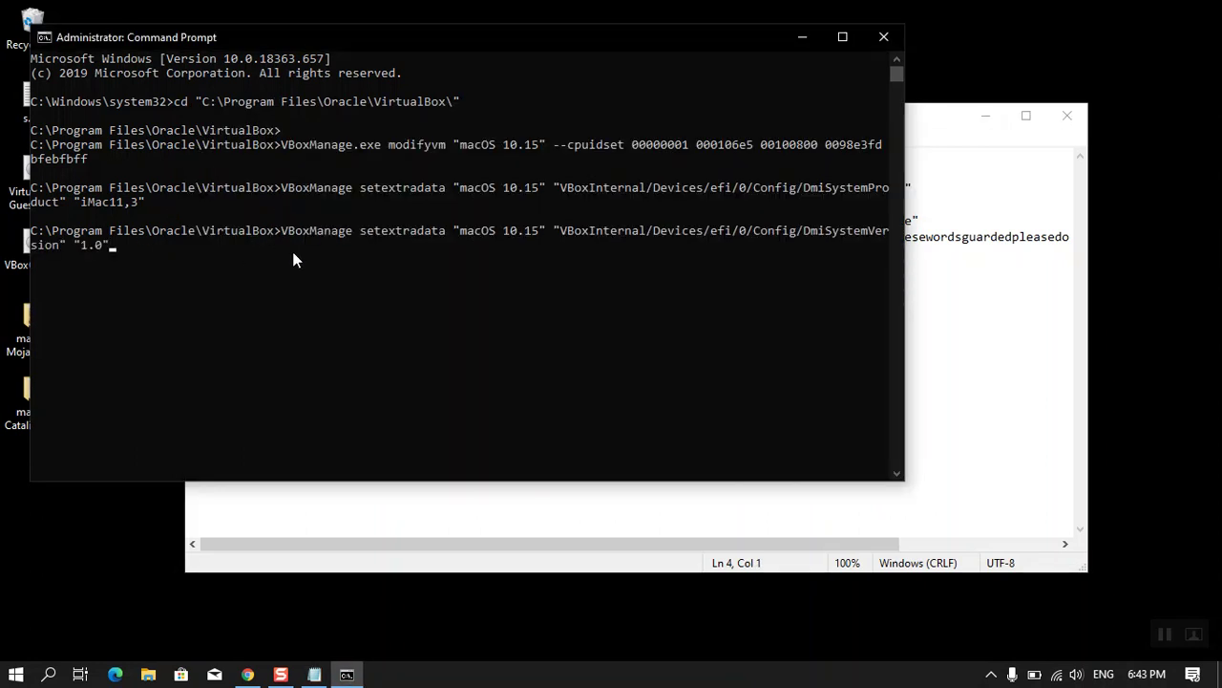
pyautogui.press('Return')
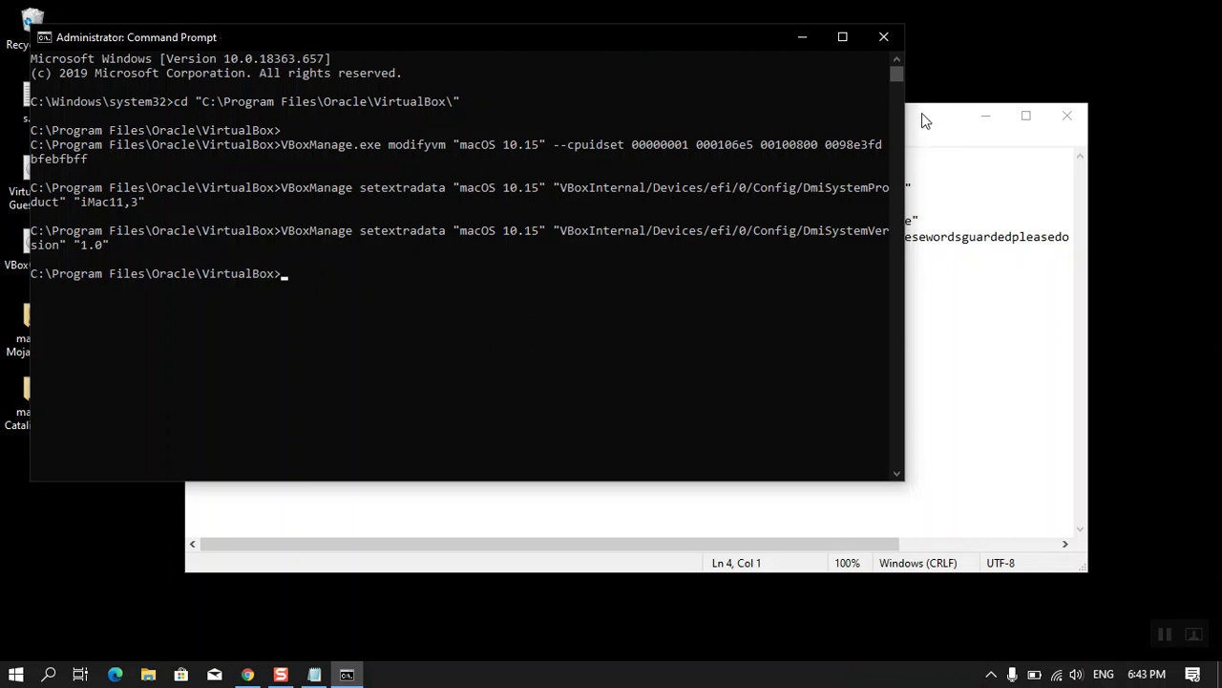
# - Run the DmiBoardProduct and DeviceKey setextradata commands in Command Prompt
pyautogui.click(922, 120)
pyautogui.moveTo(929, 219); pyautogui.dragTo(187, 219)
pyautogui.hotkey('ctrl', 'c')
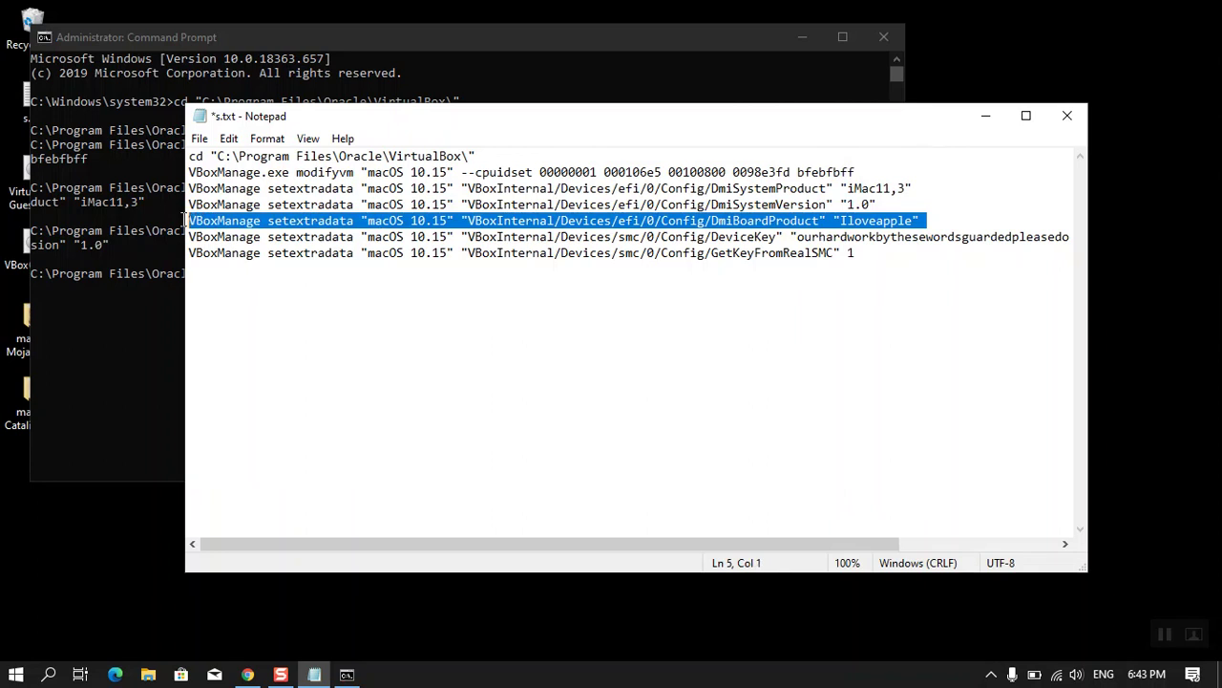
pyautogui.click(146, 283)
pyautogui.rightClick(382, 261)
pyautogui.press('Return')
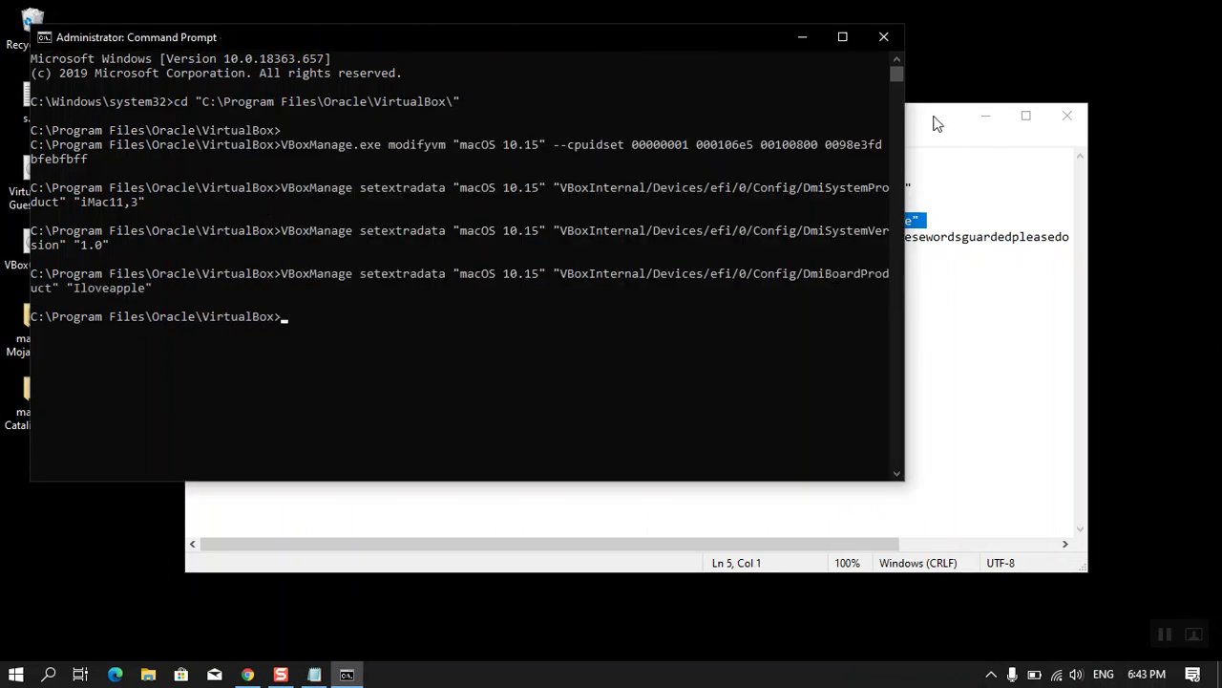
pyautogui.click(932, 122)
pyautogui.moveTo(189, 237); pyautogui.dragTo(1099, 229)
pyautogui.hotkey('ctrl', 'c')
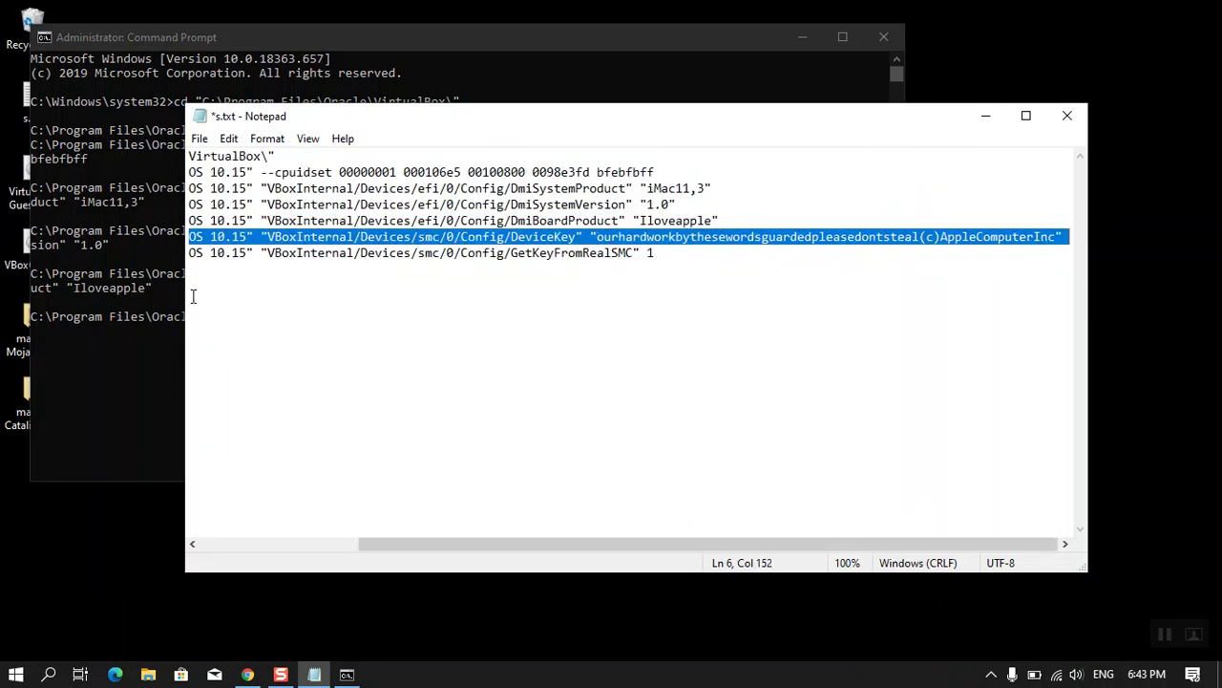
pyautogui.click(180, 304)
pyautogui.rightClick(313, 408)
pyautogui.press('Return')
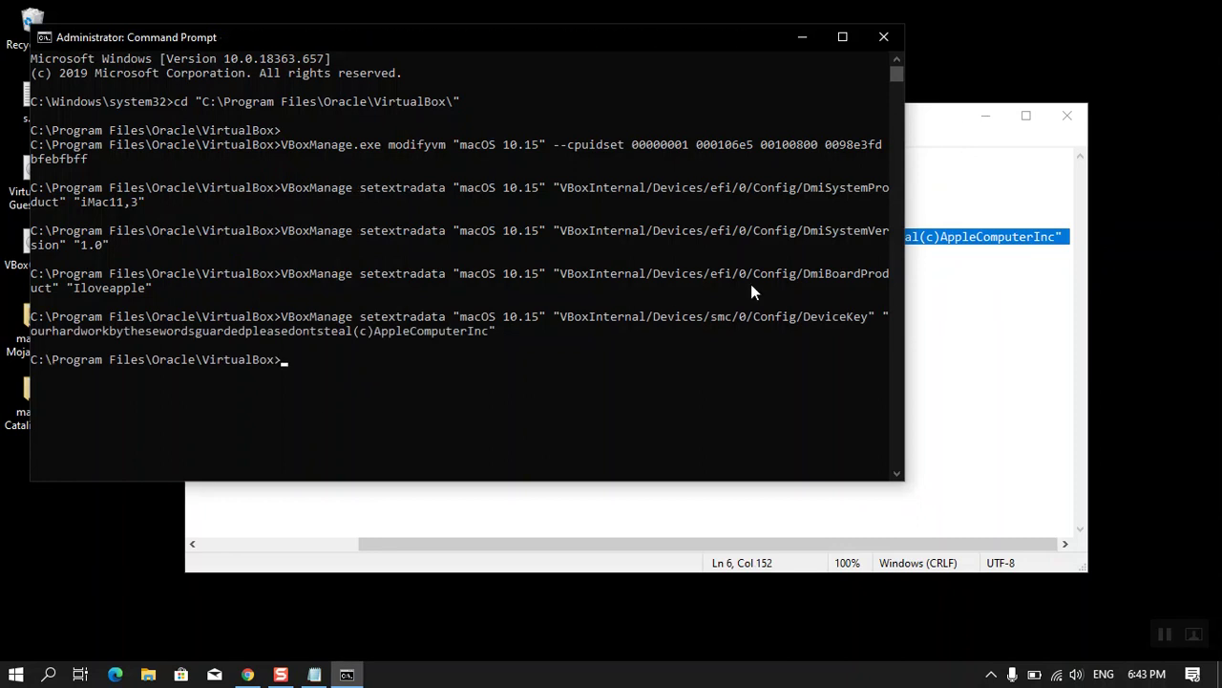
# - Run the GetKeyFromRealSMC setextradata command for the macOS 10.15 VM
pyautogui.click(936, 124)
pyautogui.moveTo(692, 253); pyautogui.dragTo(11, 258)
pyautogui.hotkey('ctrl', 'c')
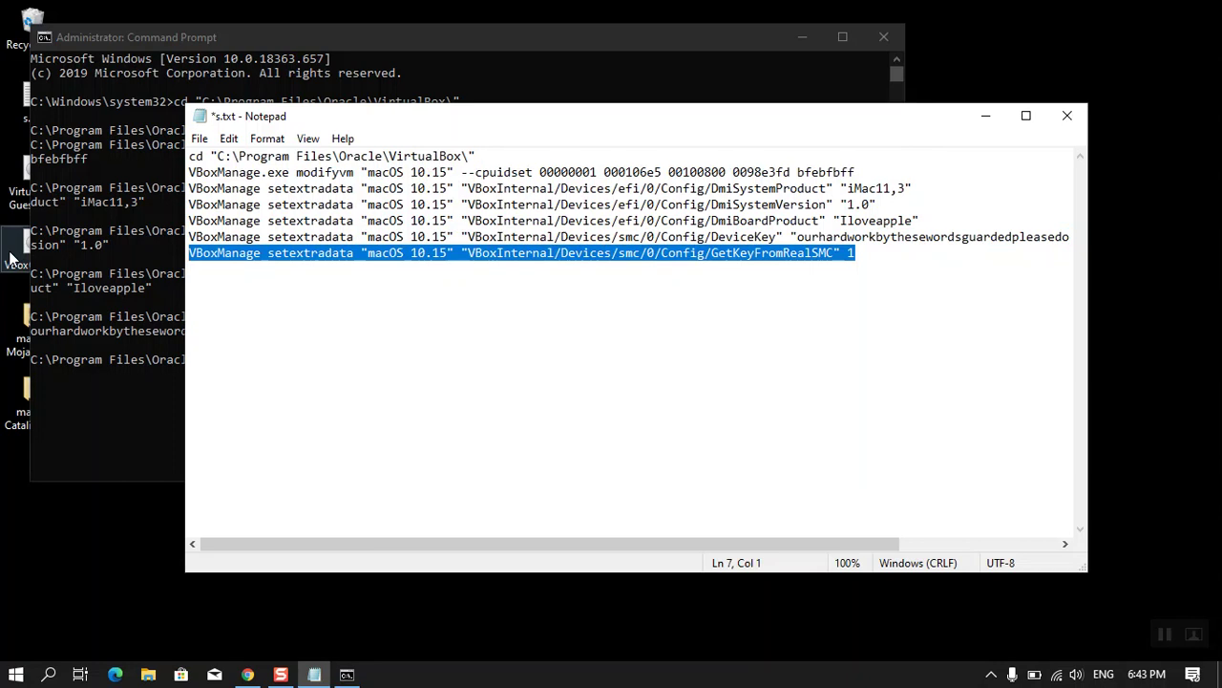
pyautogui.click(50, 350)
pyautogui.rightClick(269, 365)
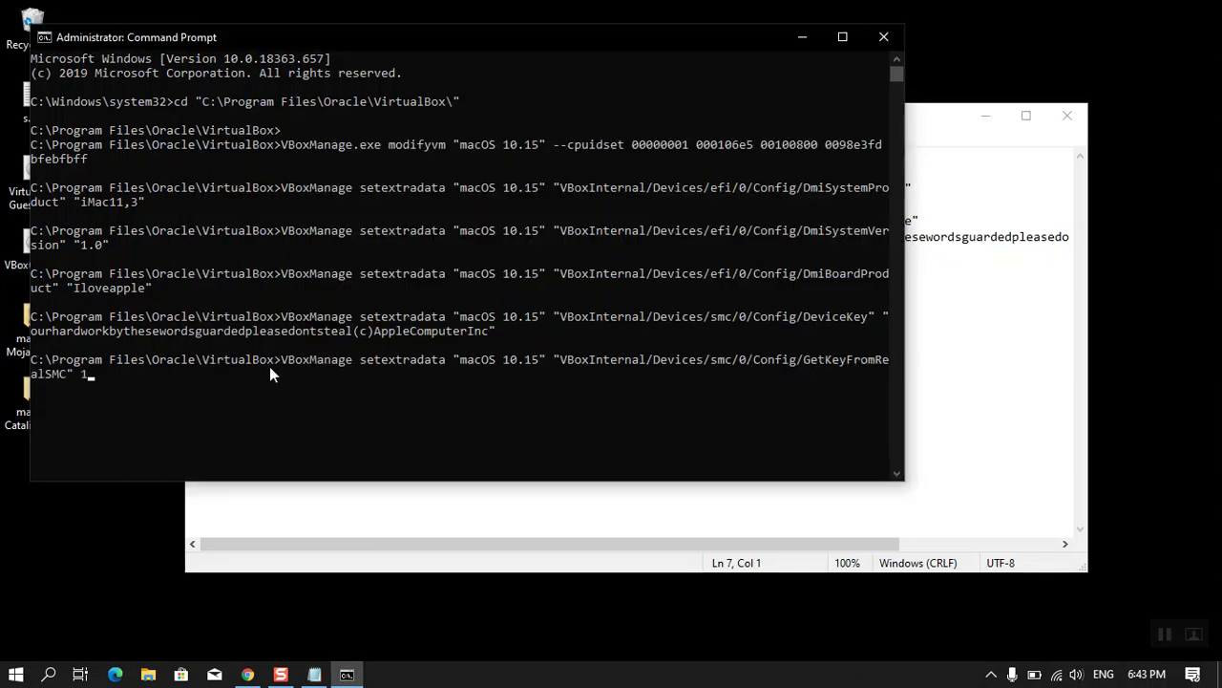
pyautogui.press('Return')
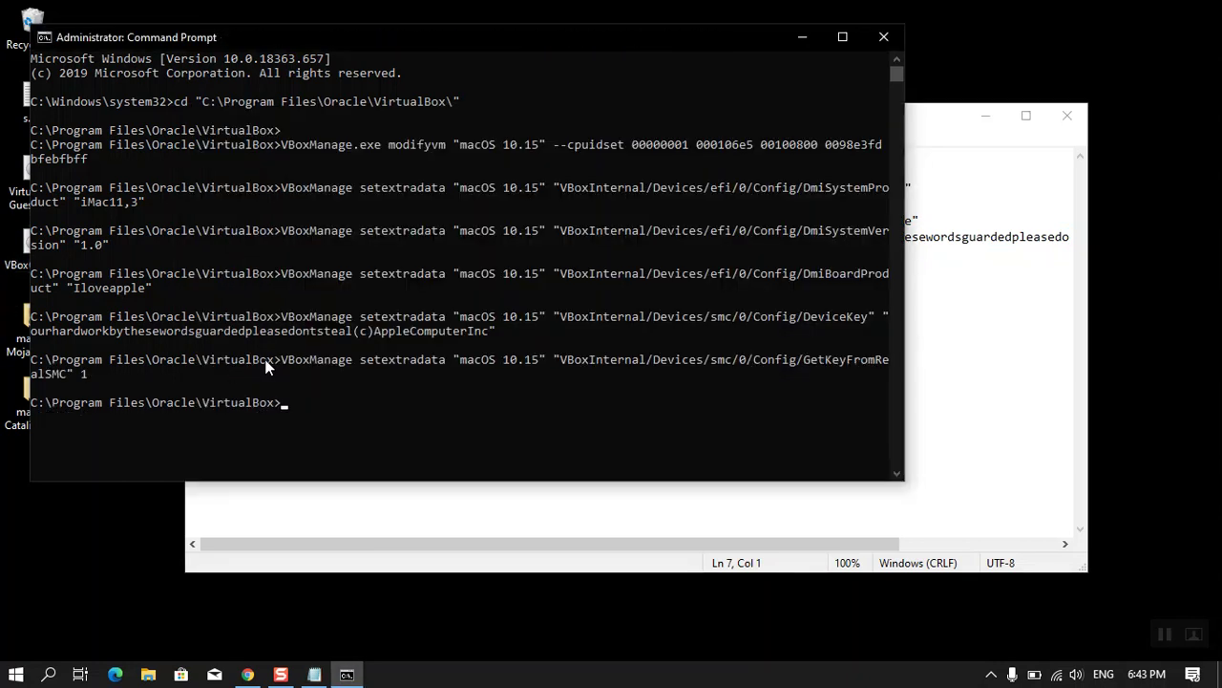
# - Close the Notepad notes file without saving
pyautogui.moveTo(432, 31); pyautogui.dragTo(545, 29)
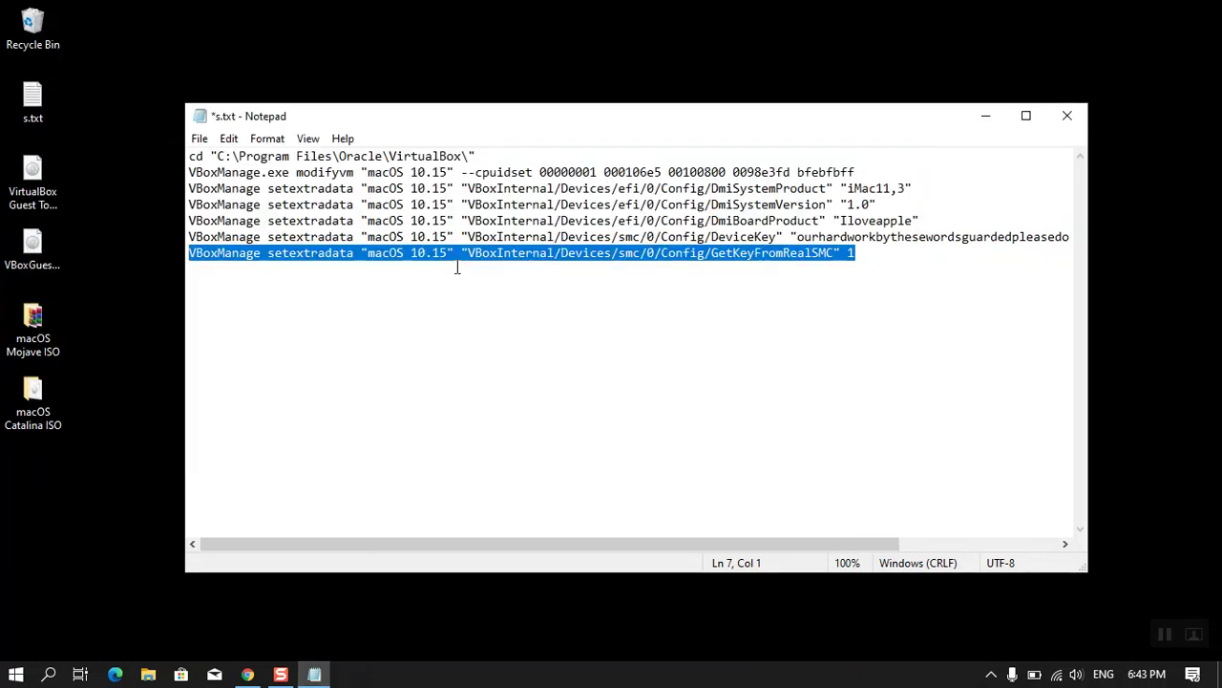
pyautogui.click(1067, 115)
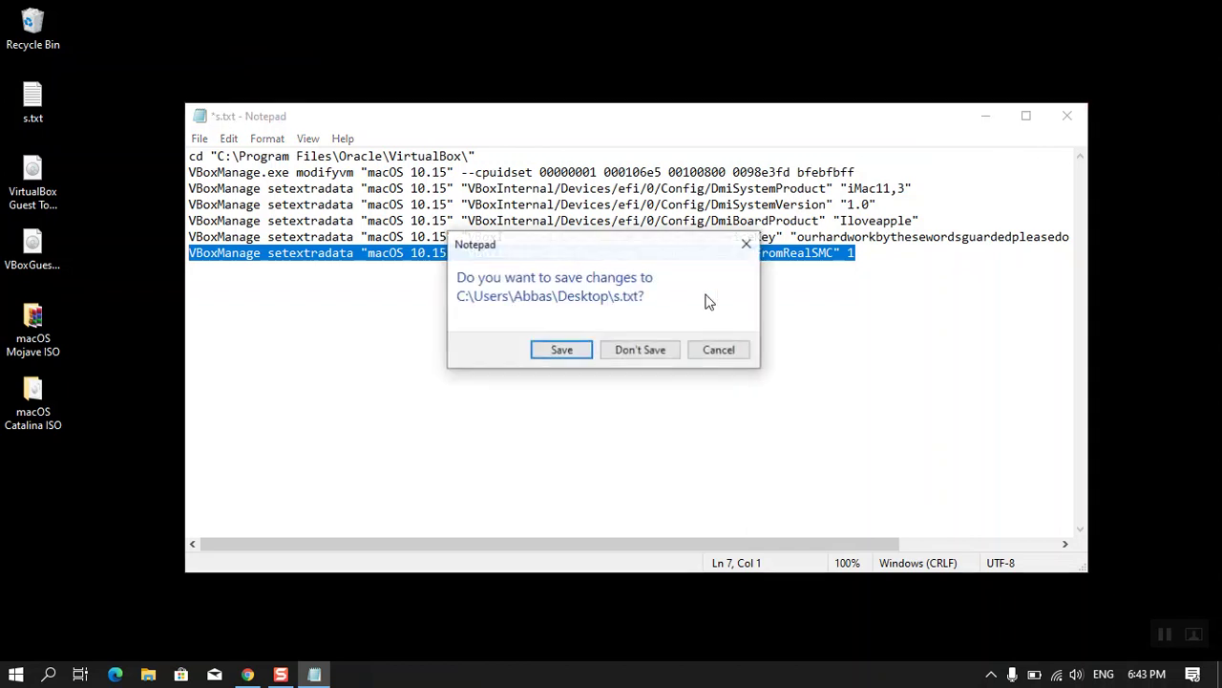
pyautogui.click(621, 355)
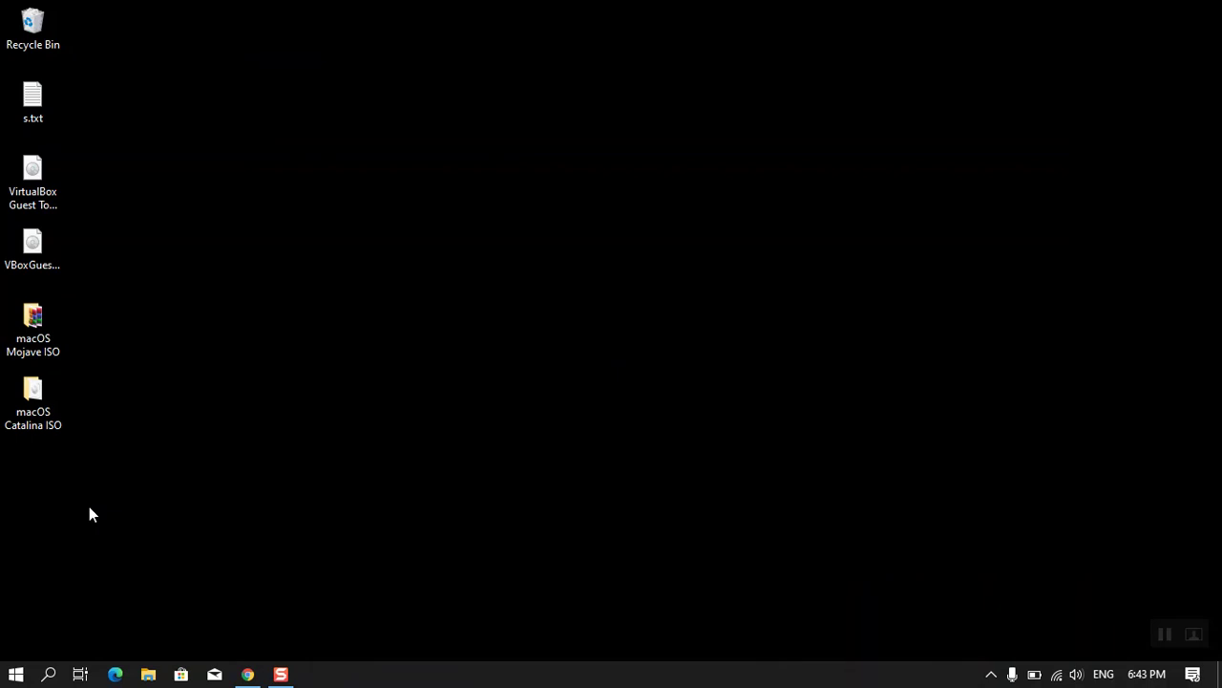
pyautogui.press('super')
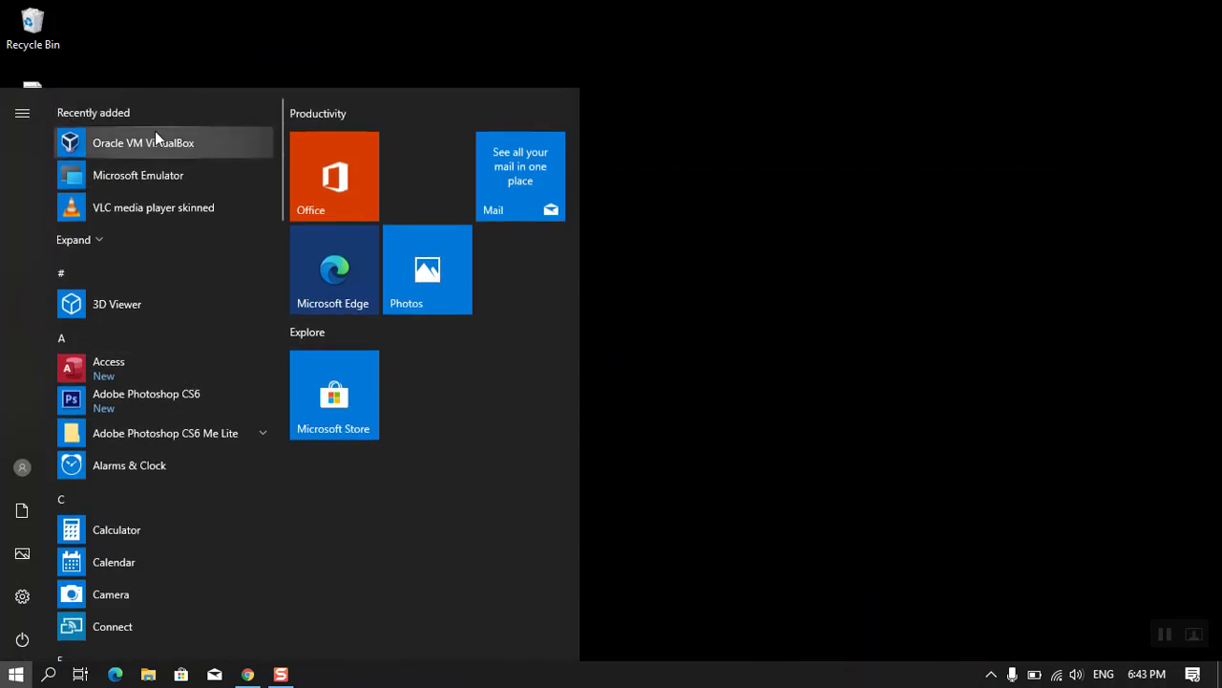
# - Launch VirtualBox, start the macOS 10.15 VM, and bring up its available disk images
pyautogui.click(155, 140)
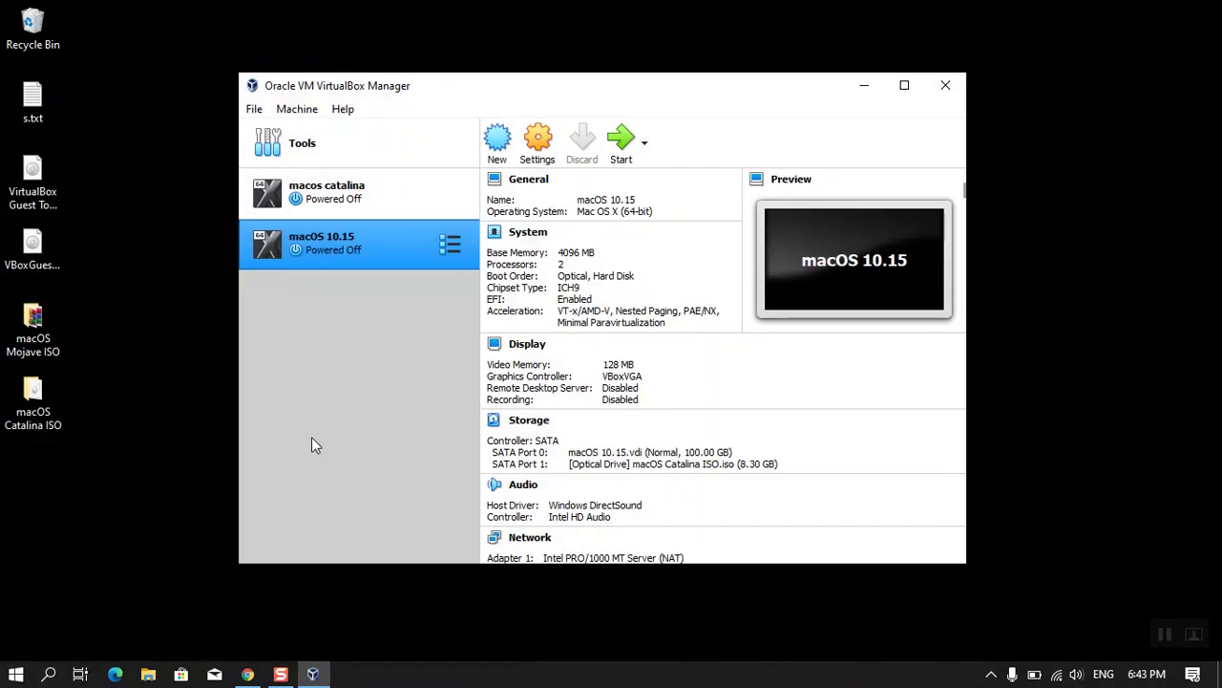
pyautogui.click(621, 148)
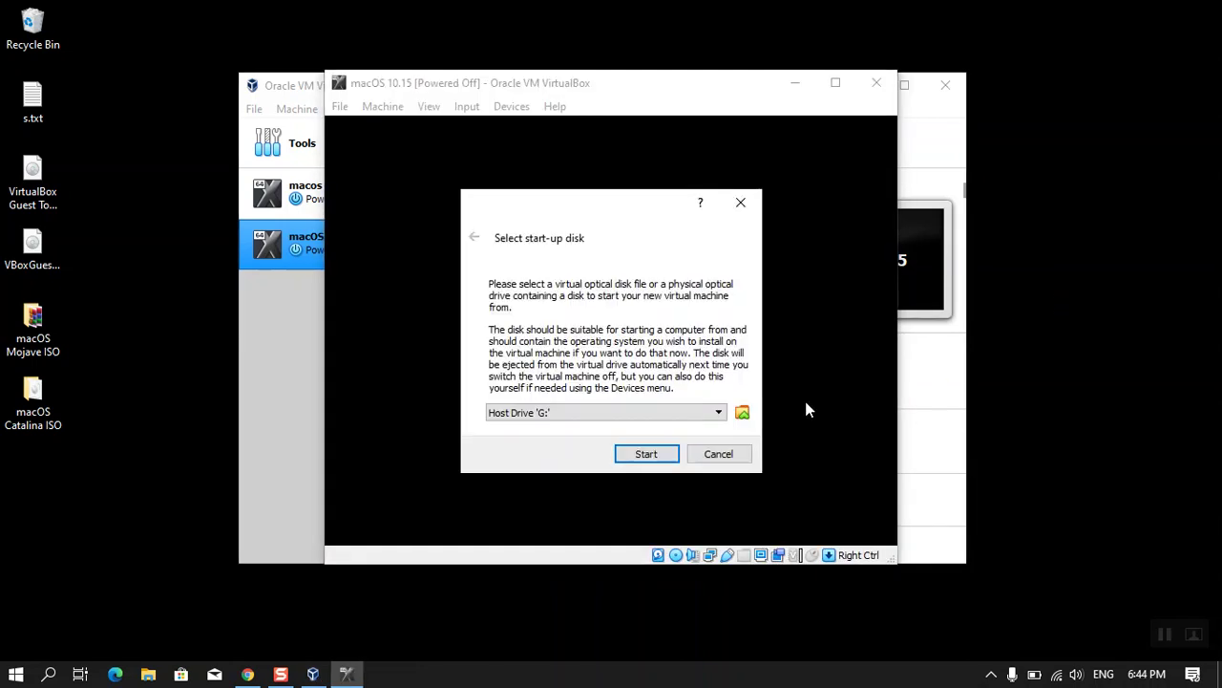
pyautogui.click(742, 413)
# - Add macOS Catalina ISO.iso as the start-up disk and boot the VM from it
pyautogui.scroll(-1, 562, 386)
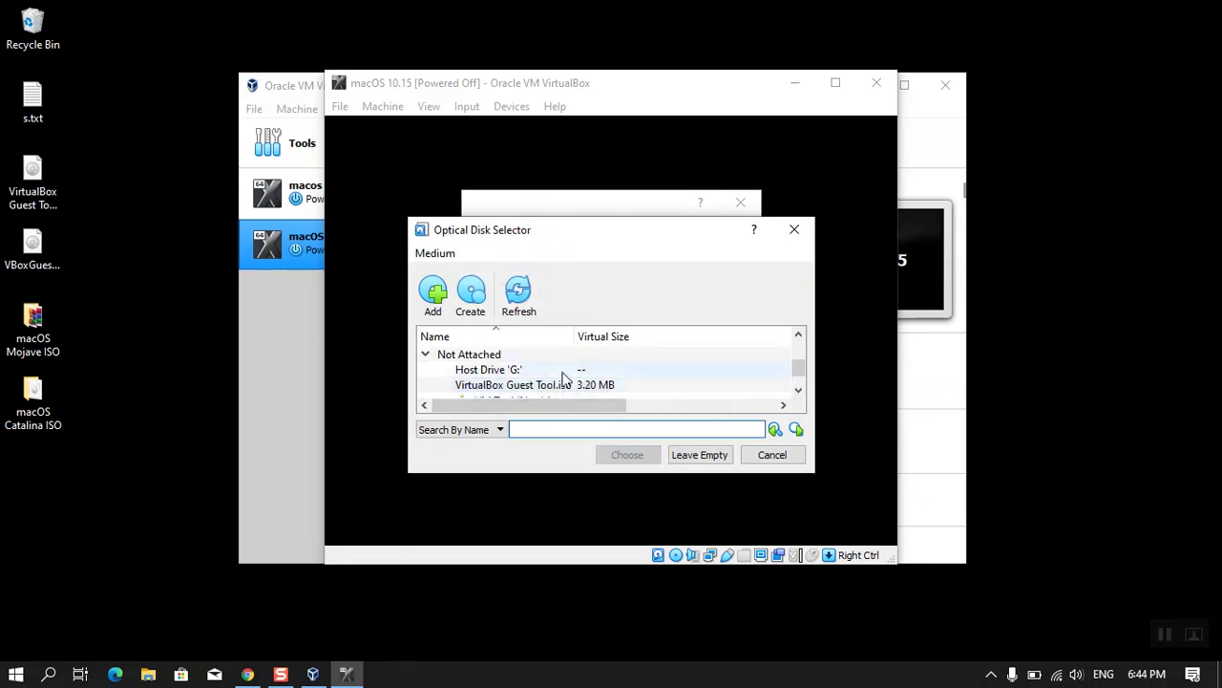
pyautogui.scroll(-1, 555, 387)
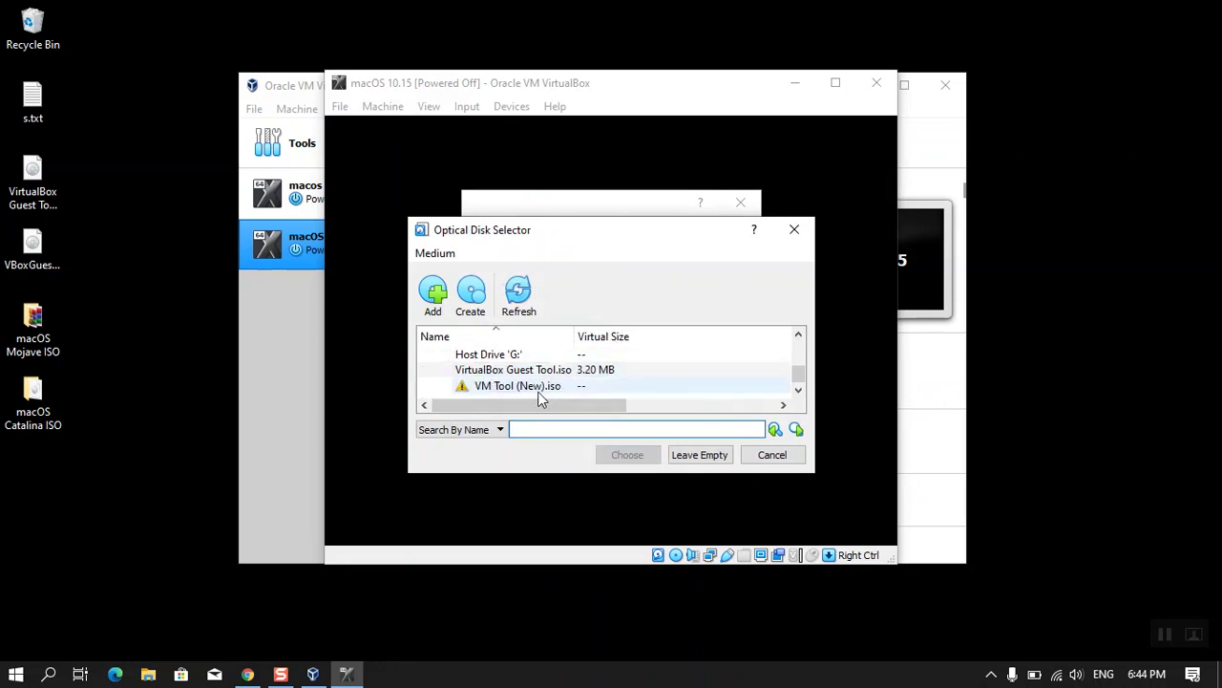
pyautogui.scroll(3, 537, 392)
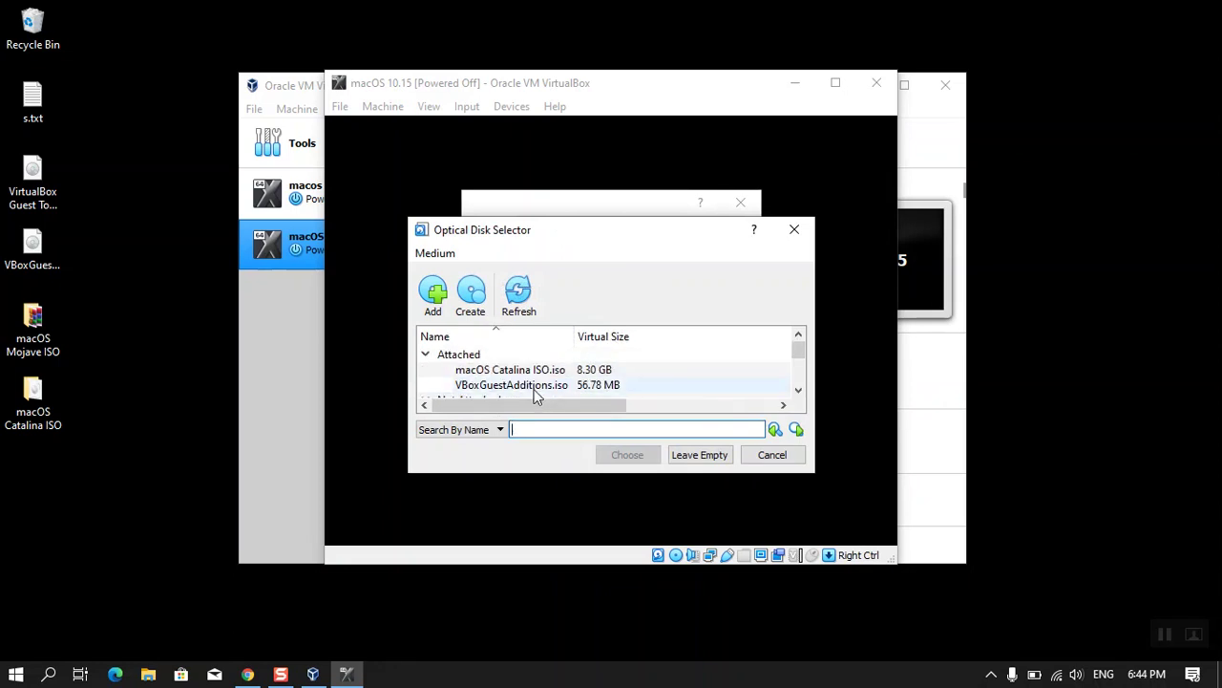
pyautogui.click(443, 308)
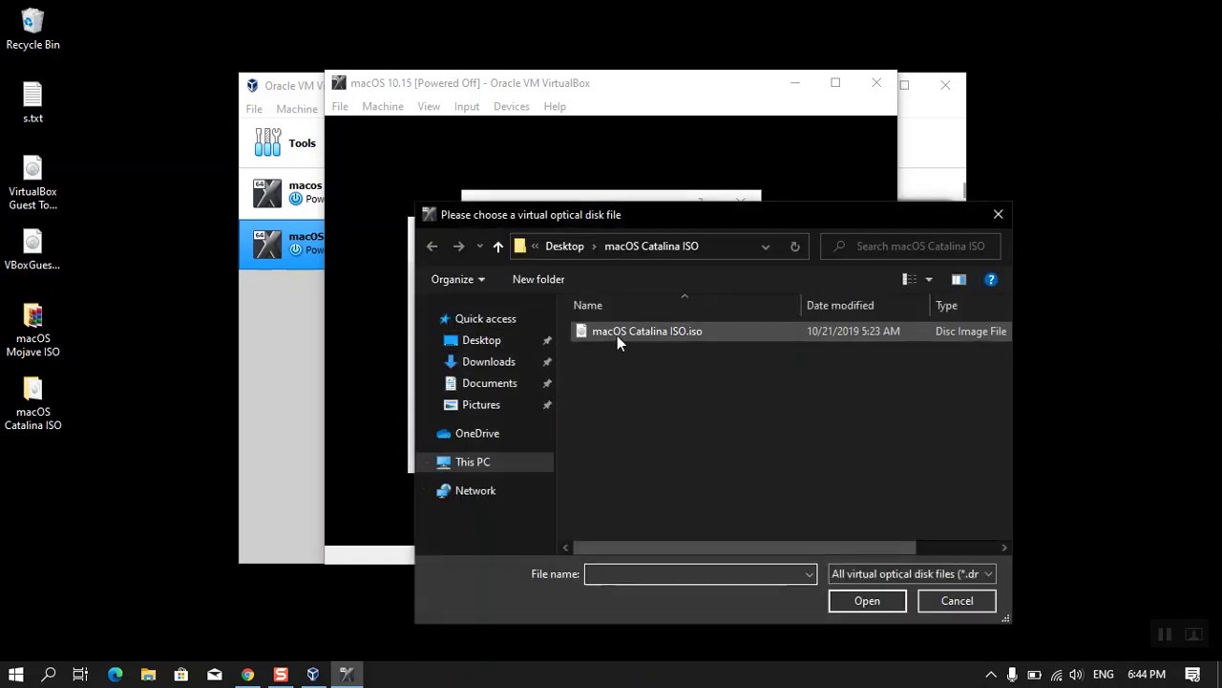
pyautogui.click(617, 335)
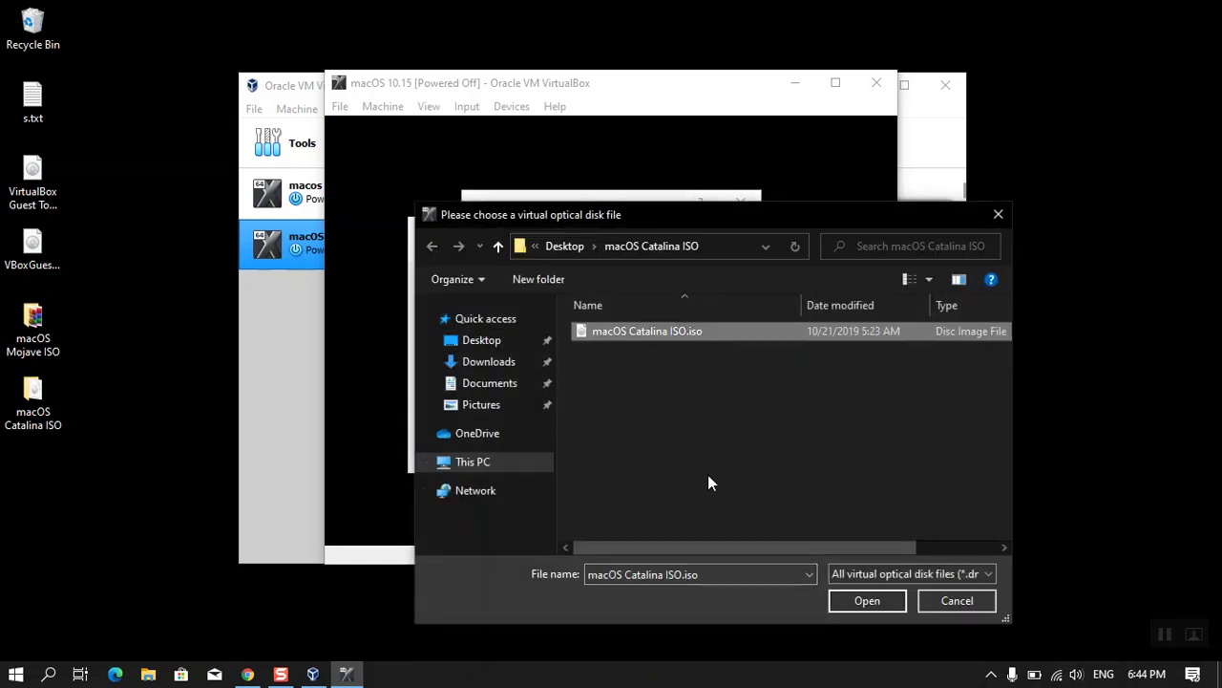
pyautogui.click(849, 601)
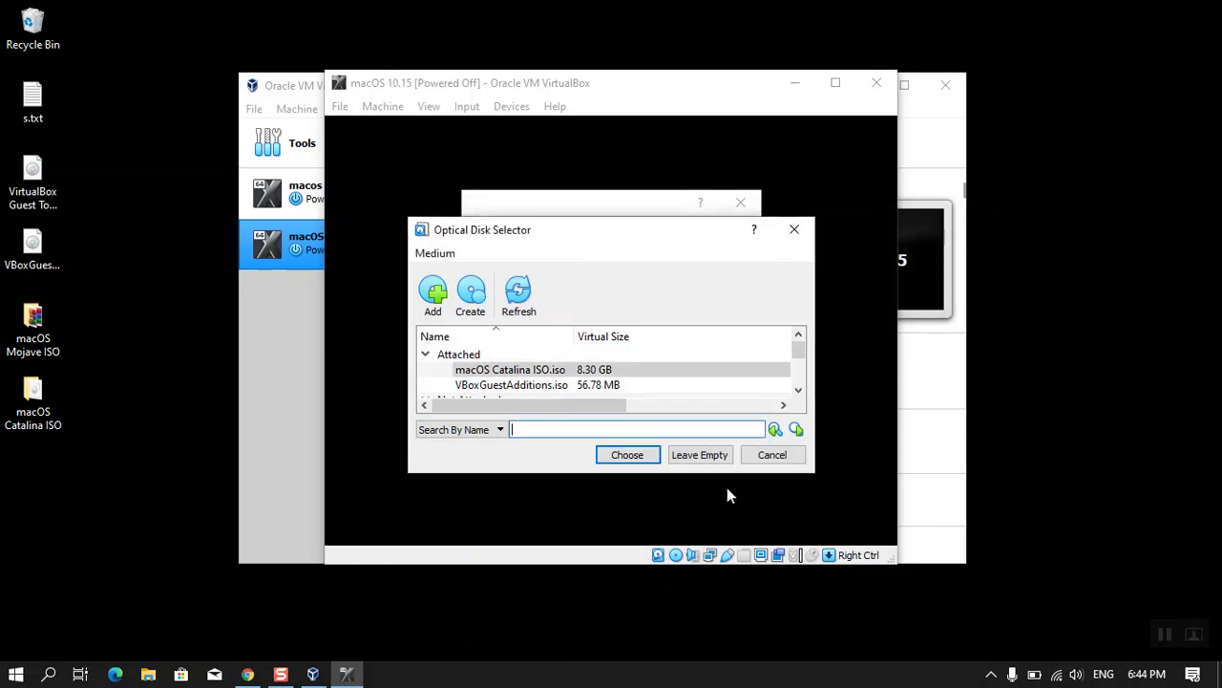
pyautogui.click(638, 459)
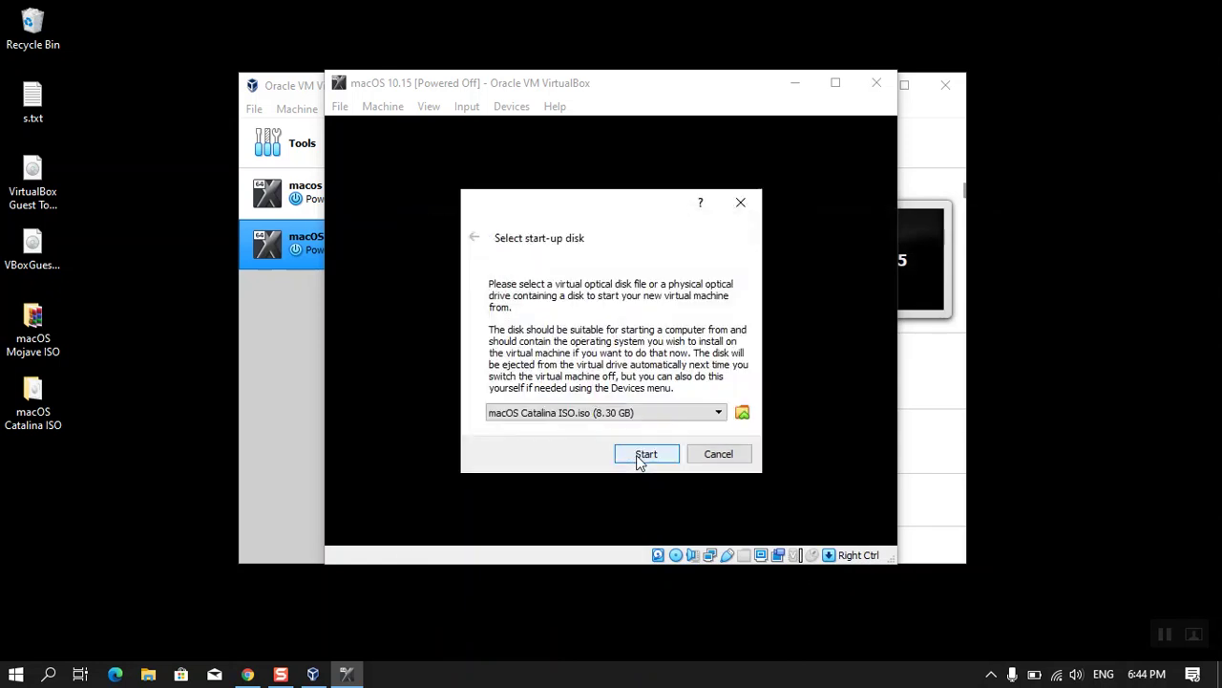
pyautogui.click(642, 456)
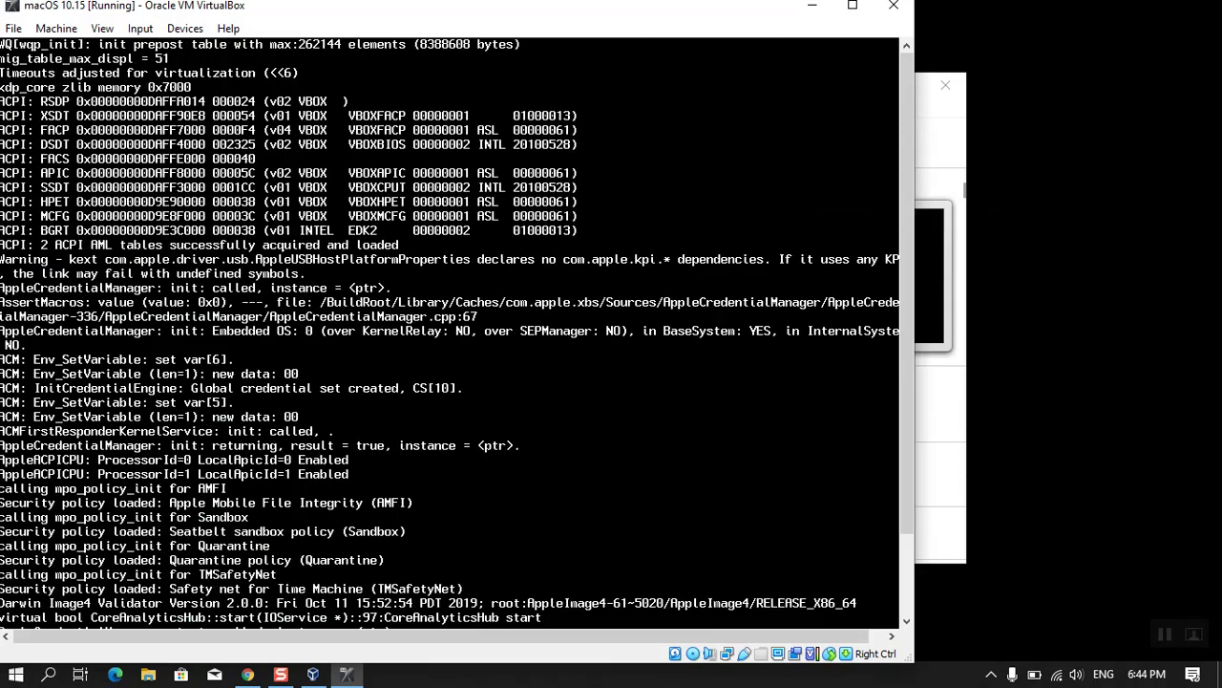
# - Move the booting VM window aside to reveal the desktop
pyautogui.moveTo(202, 8); pyautogui.dragTo(318, 19)
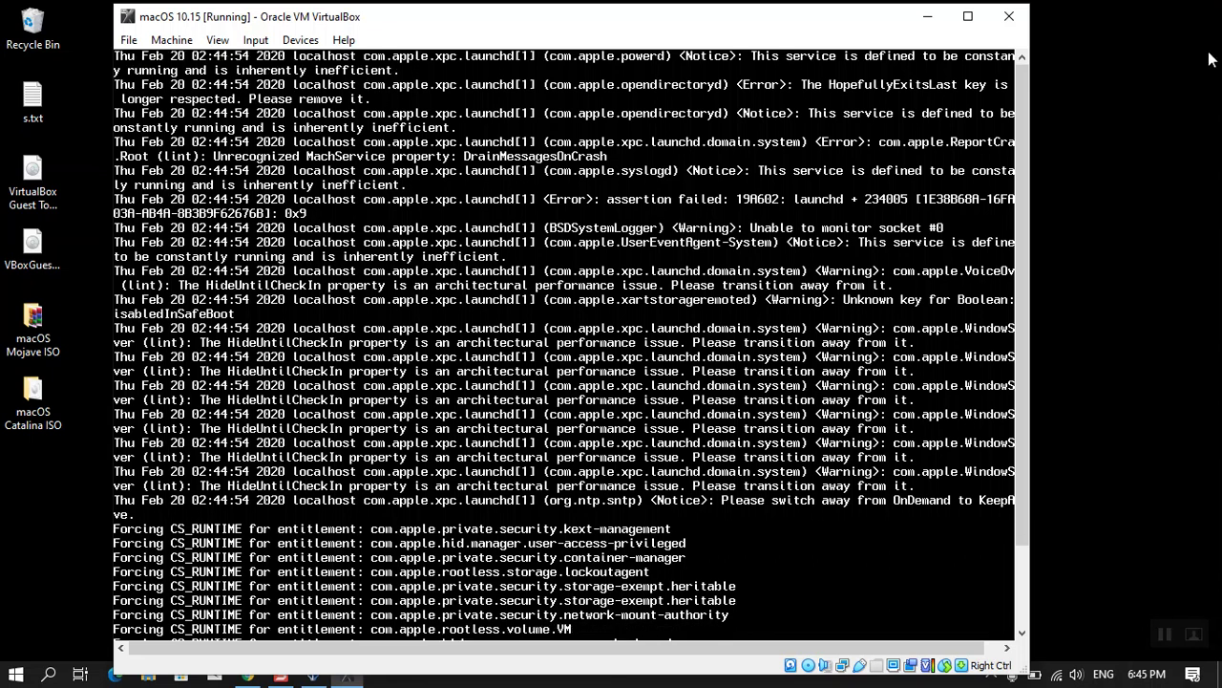
# - Unlock the taskbar, dock it on the right screen edge, and shift the VM window right
pyautogui.rightClick(774, 684)
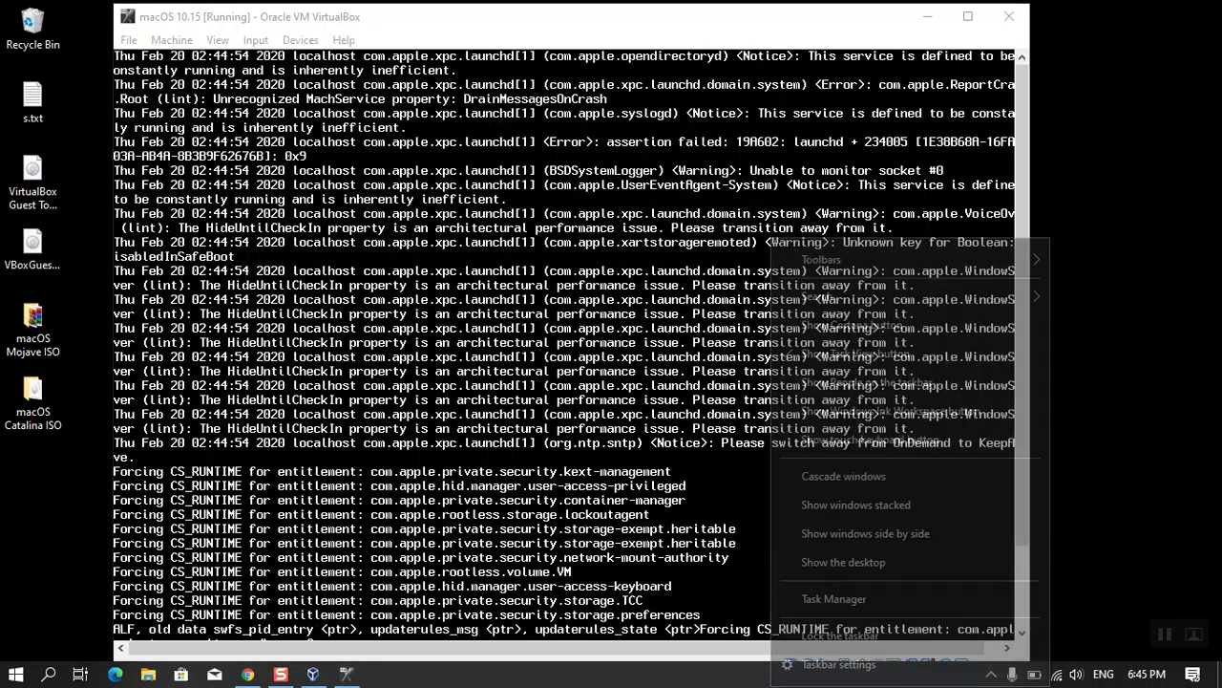
pyautogui.click(869, 655)
pyautogui.moveTo(869, 655); pyautogui.dragTo(1162, 361)
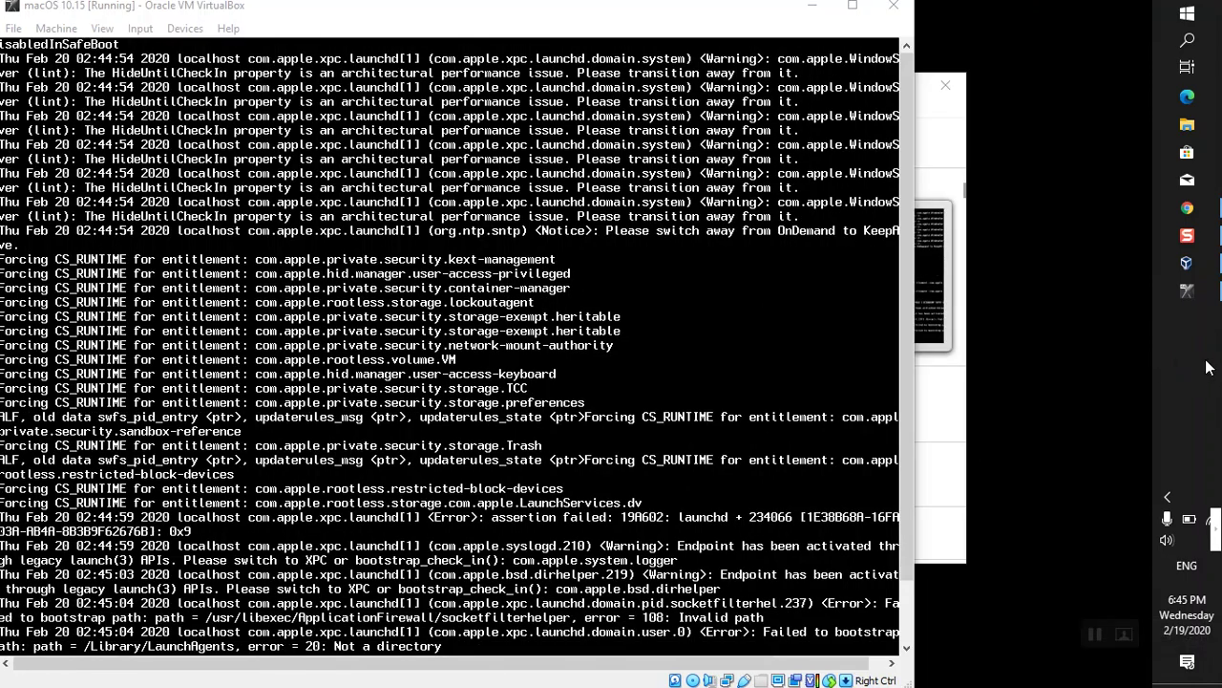
pyautogui.click(584, 18)
pyautogui.moveTo(585, 18); pyautogui.dragTo(670, 28)
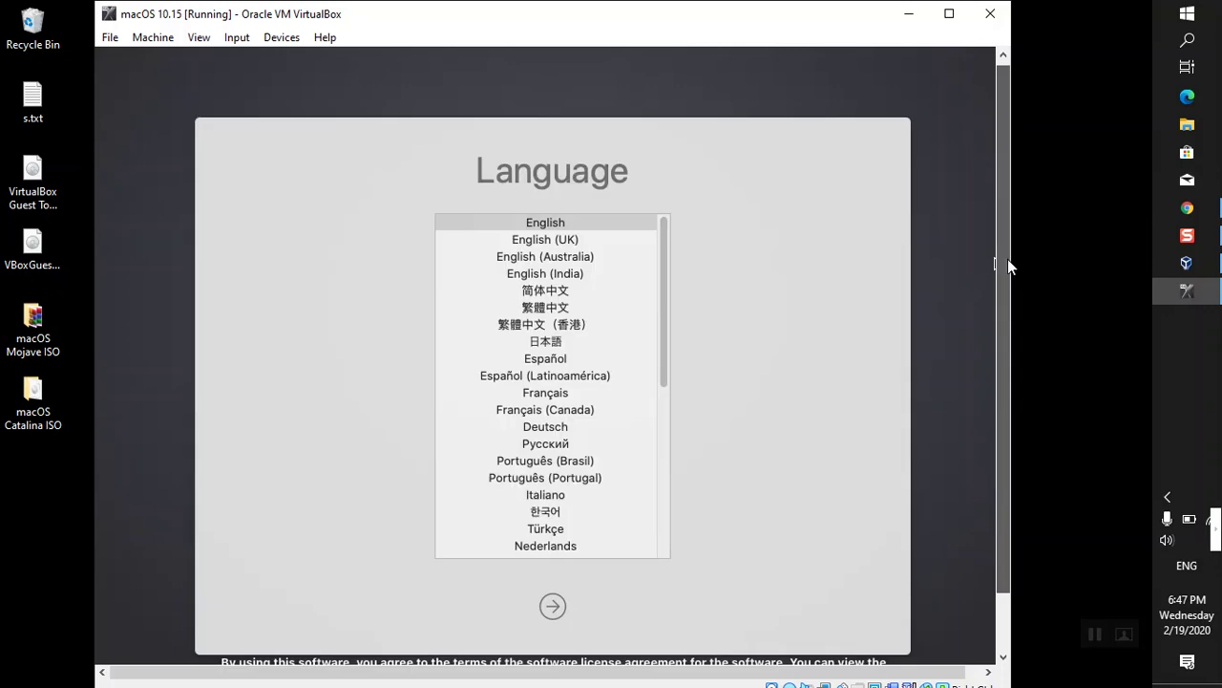
# - Continue with English as the macOS installer language
pyautogui.moveTo(1007, 259)
pyautogui.mouseDown()
pyautogui.moveTo(1000, 330)
pyautogui.moveTo(1005, 277)
pyautogui.mouseUp()
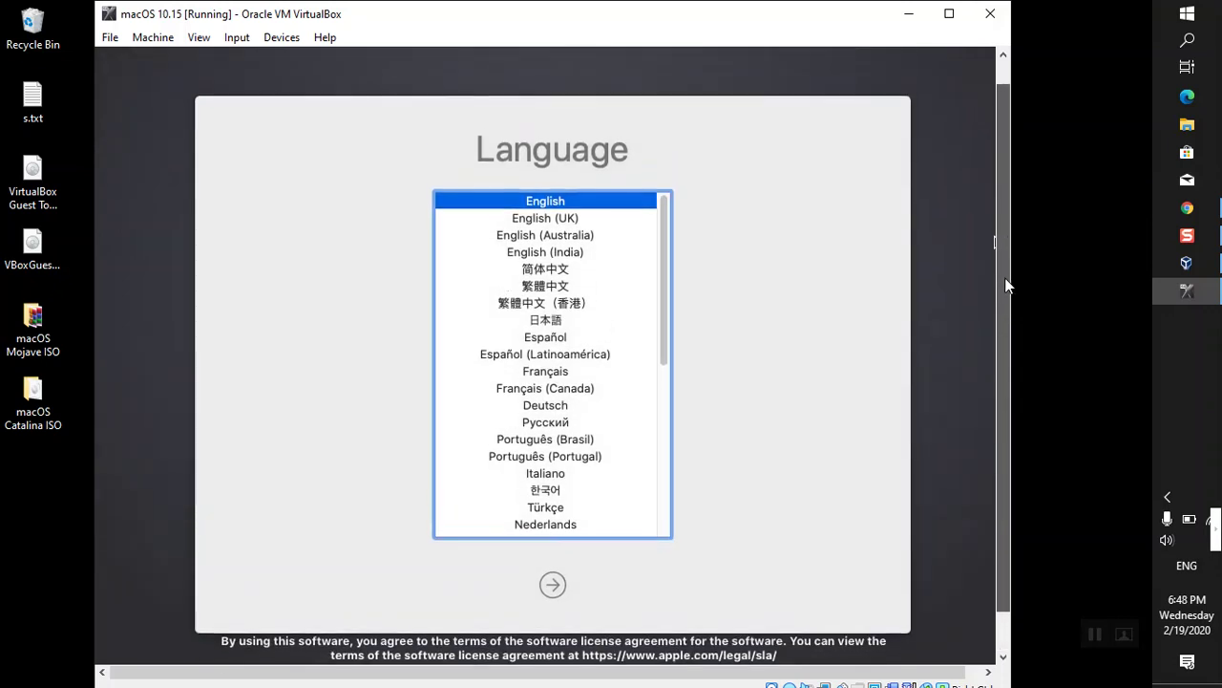
pyautogui.moveTo(1005, 279); pyautogui.dragTo(1013, 323)
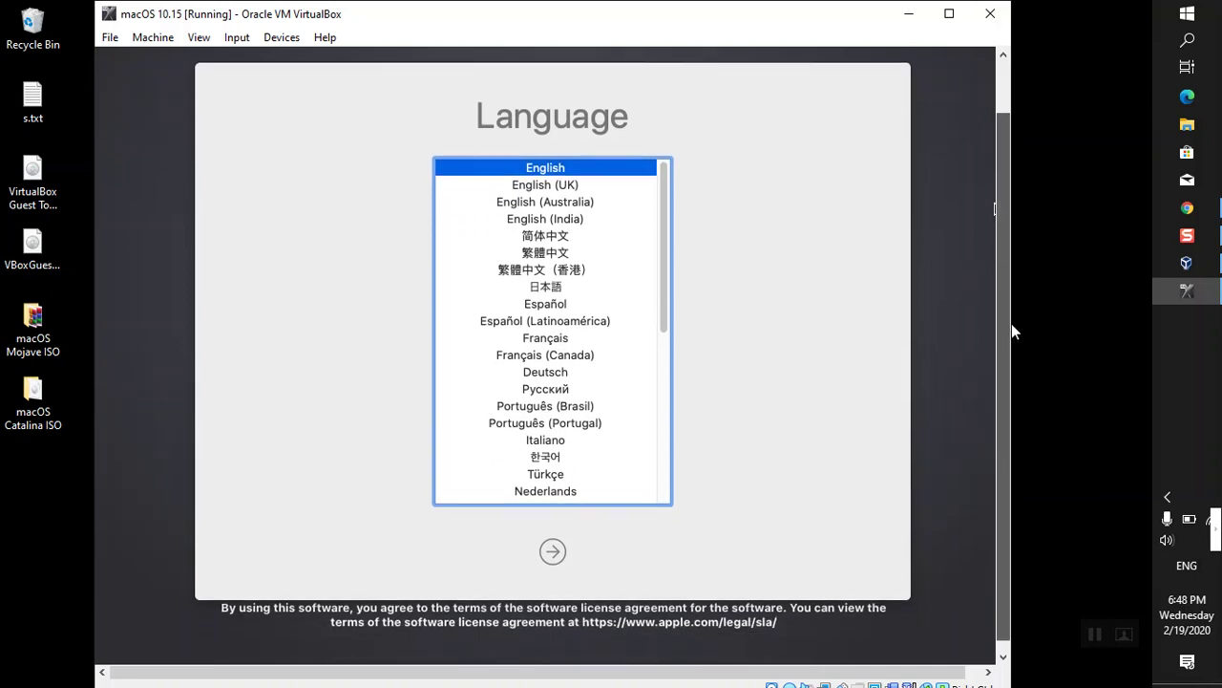
pyautogui.click(552, 552)
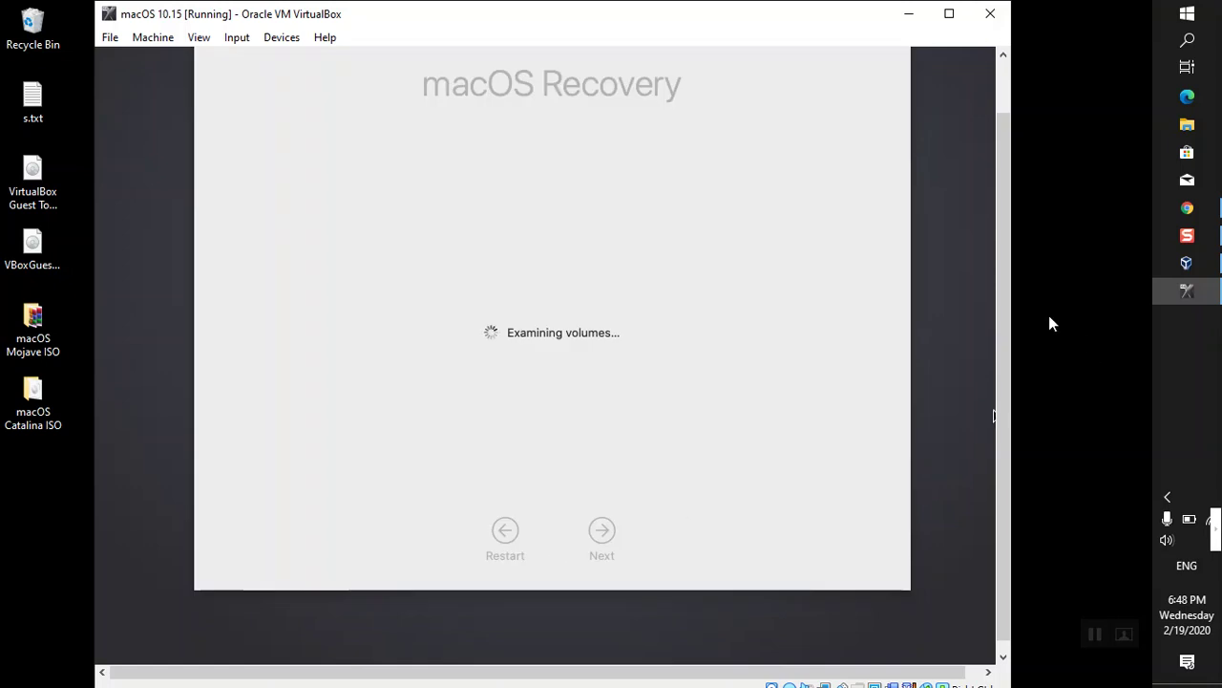
pyautogui.moveTo(1005, 299); pyautogui.dragTo(1005, 272)
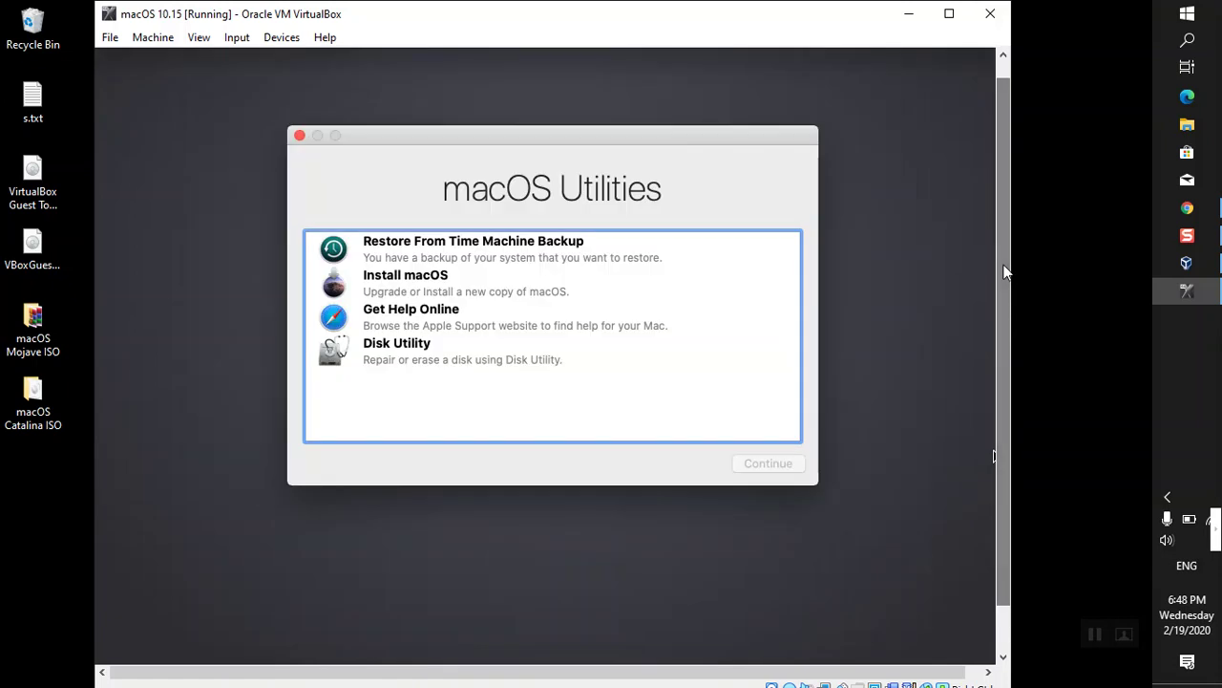
# - Pick Install macOS in macOS Utilities and launch the Catalina installer
pyautogui.moveTo(1004, 272); pyautogui.dragTo(1006, 252)
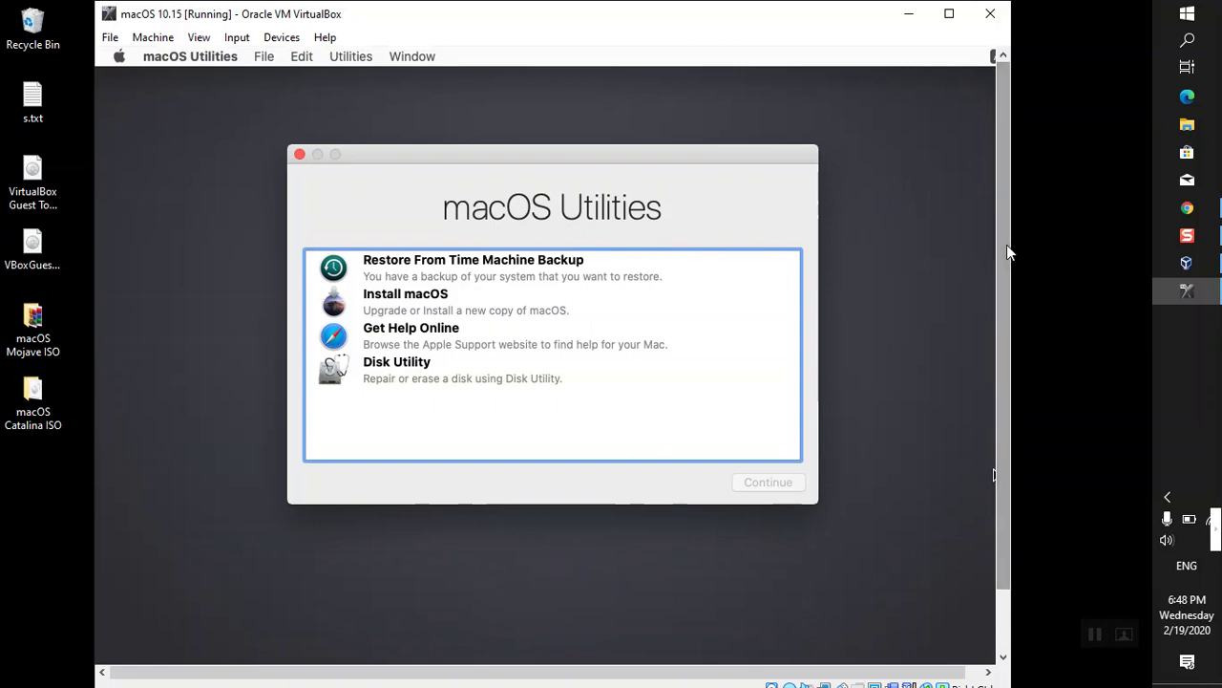
pyautogui.click(418, 296)
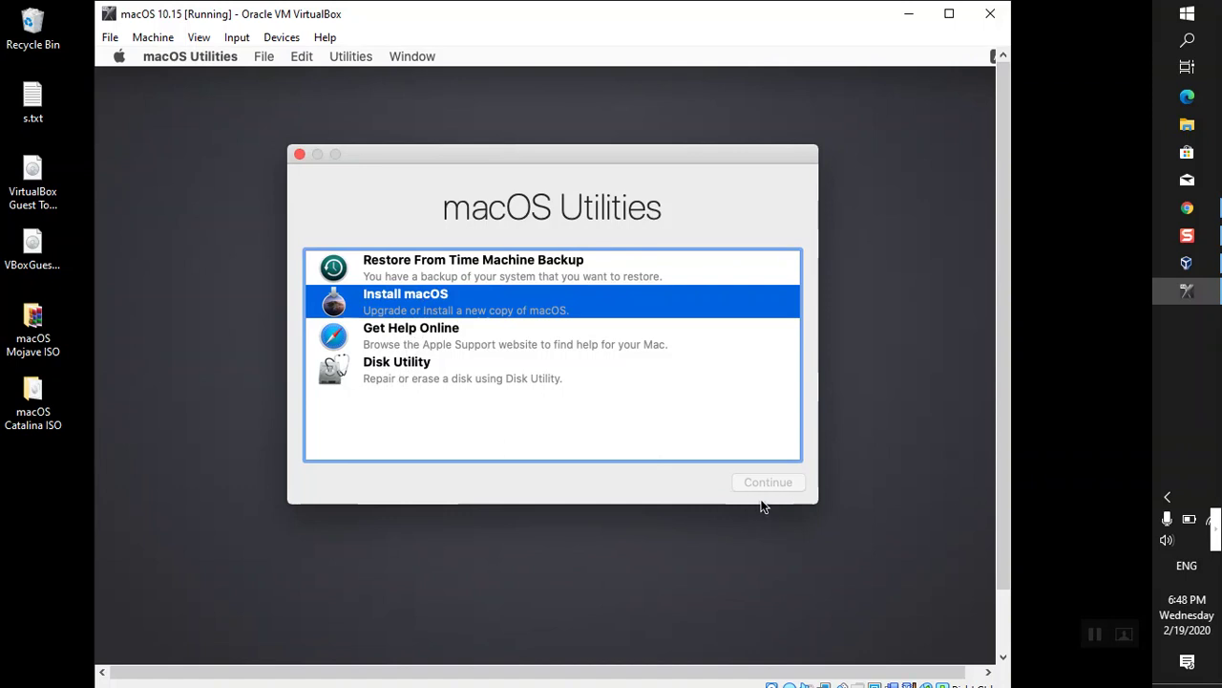
pyautogui.doubleClick(442, 315)
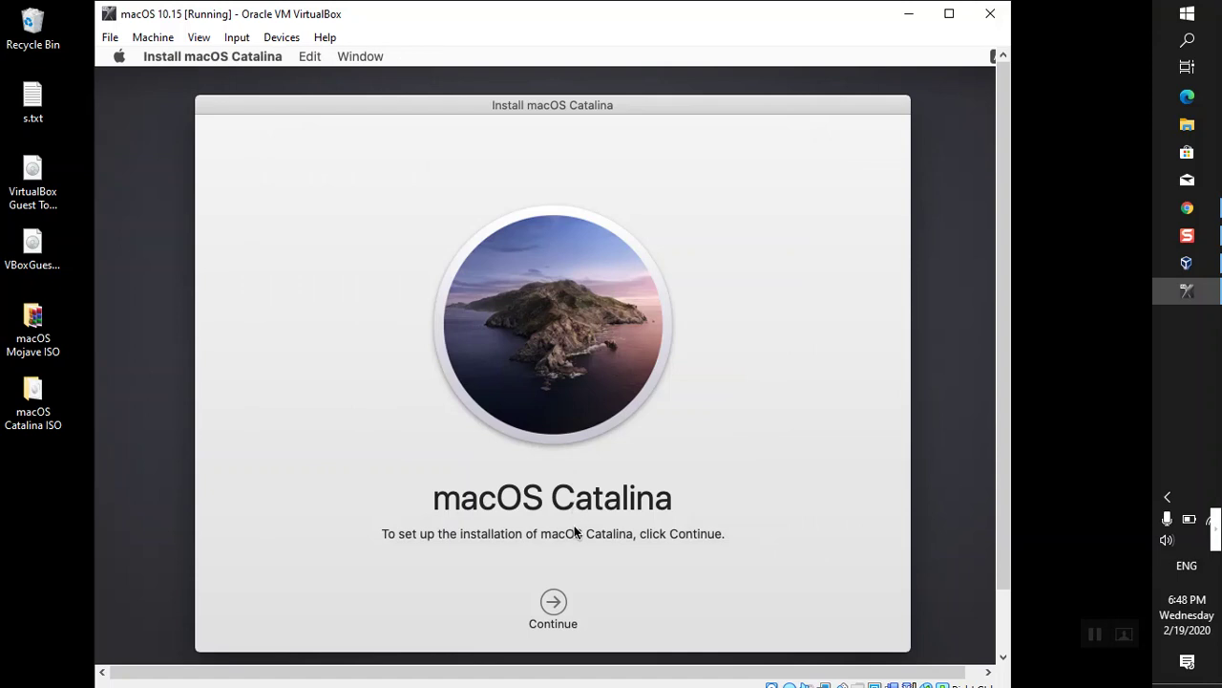
# - Accept the Catalina license, then quit Install macOS since no install disk is offered
pyautogui.click(553, 602)
pyautogui.click(594, 602)
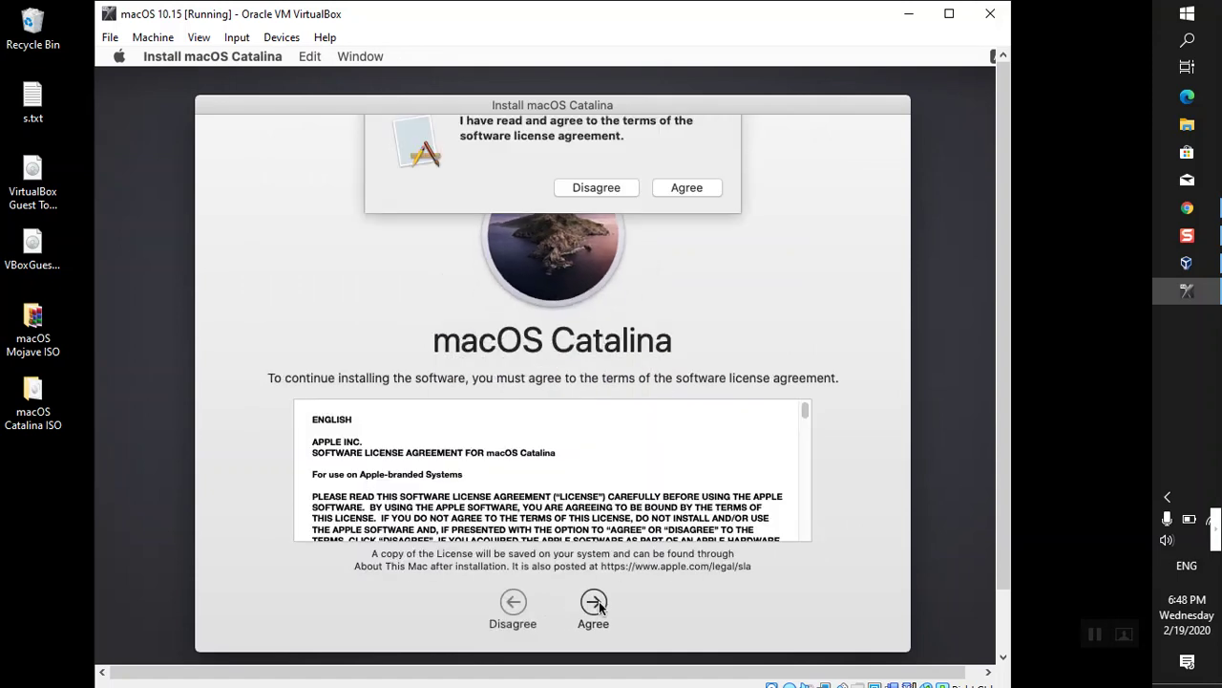
pyautogui.click(674, 204)
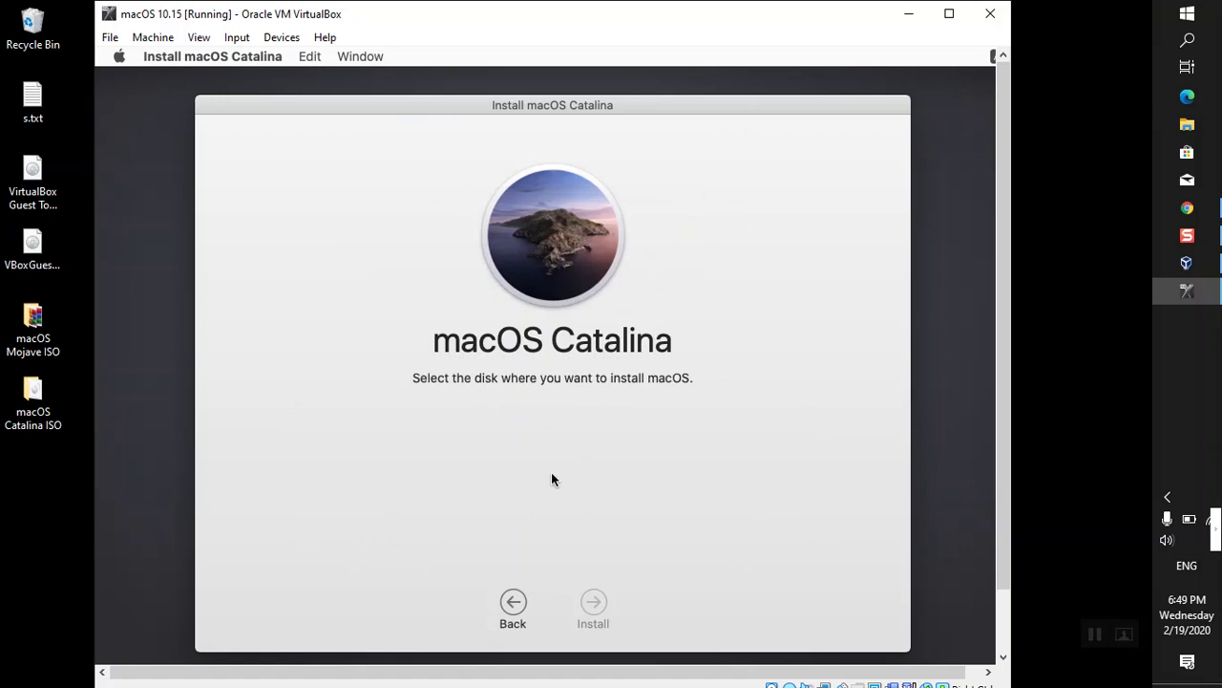
pyautogui.click(226, 58)
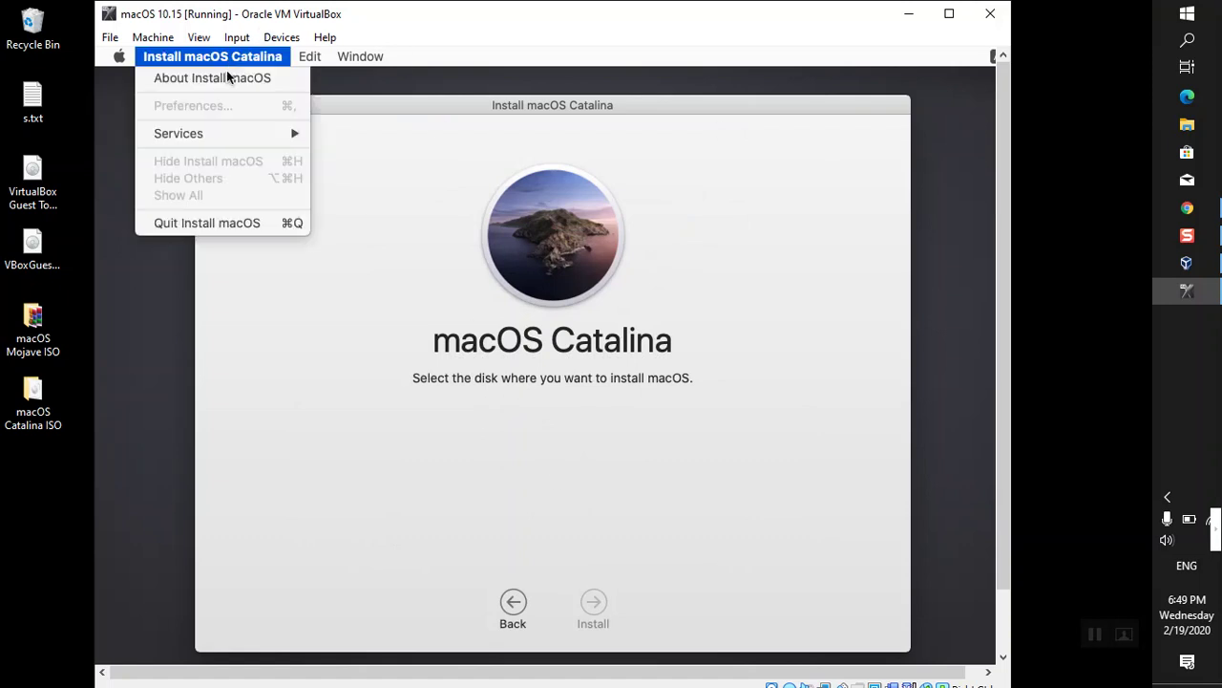
pyautogui.click(230, 224)
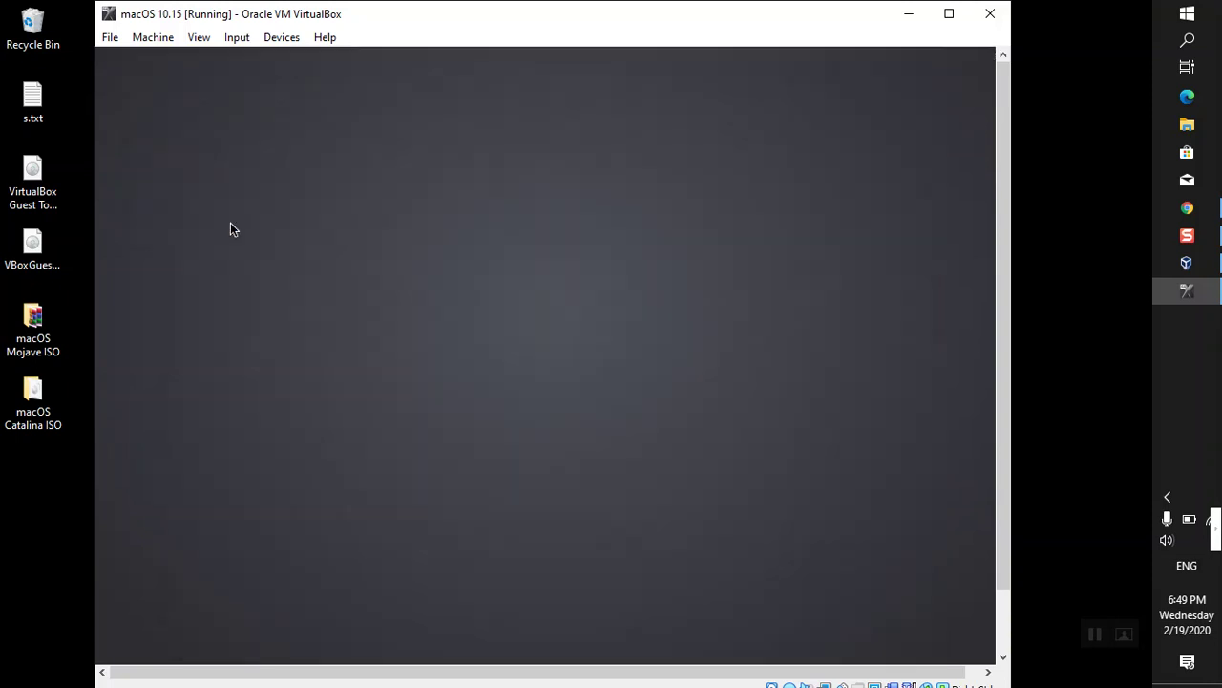
# - Open Disk Utility, show all devices, and select the 107.37 GB VBOX HARDDISK Media
pyautogui.click(412, 367)
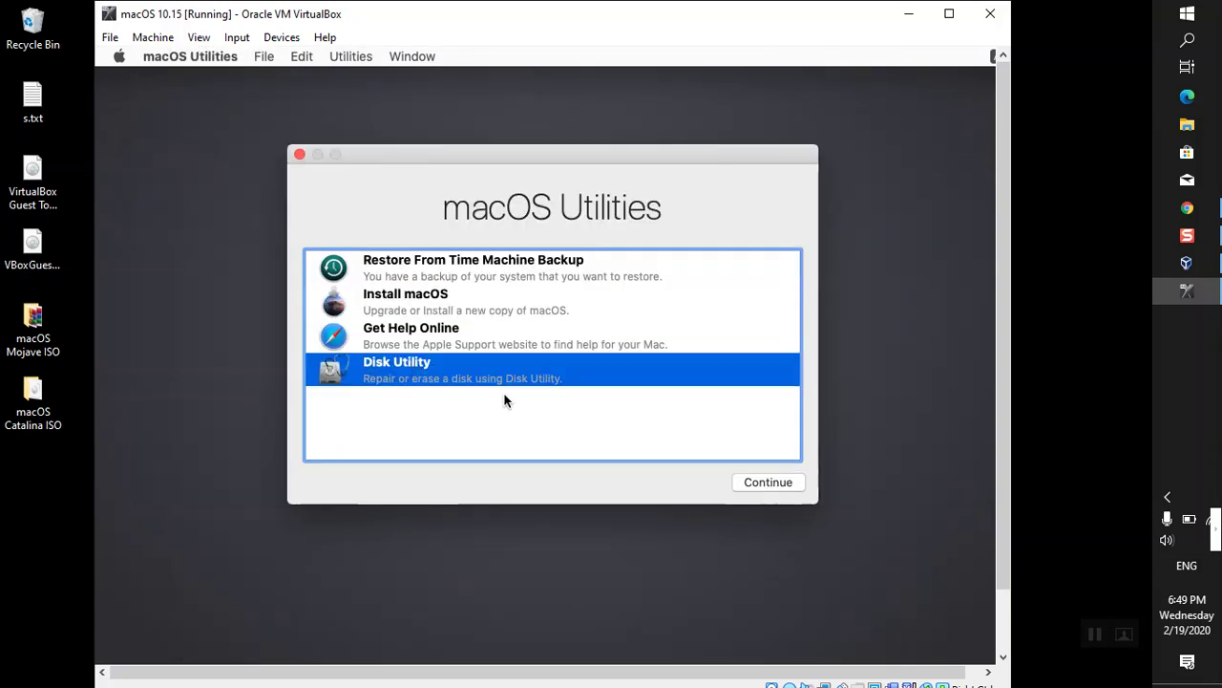
pyautogui.click(762, 485)
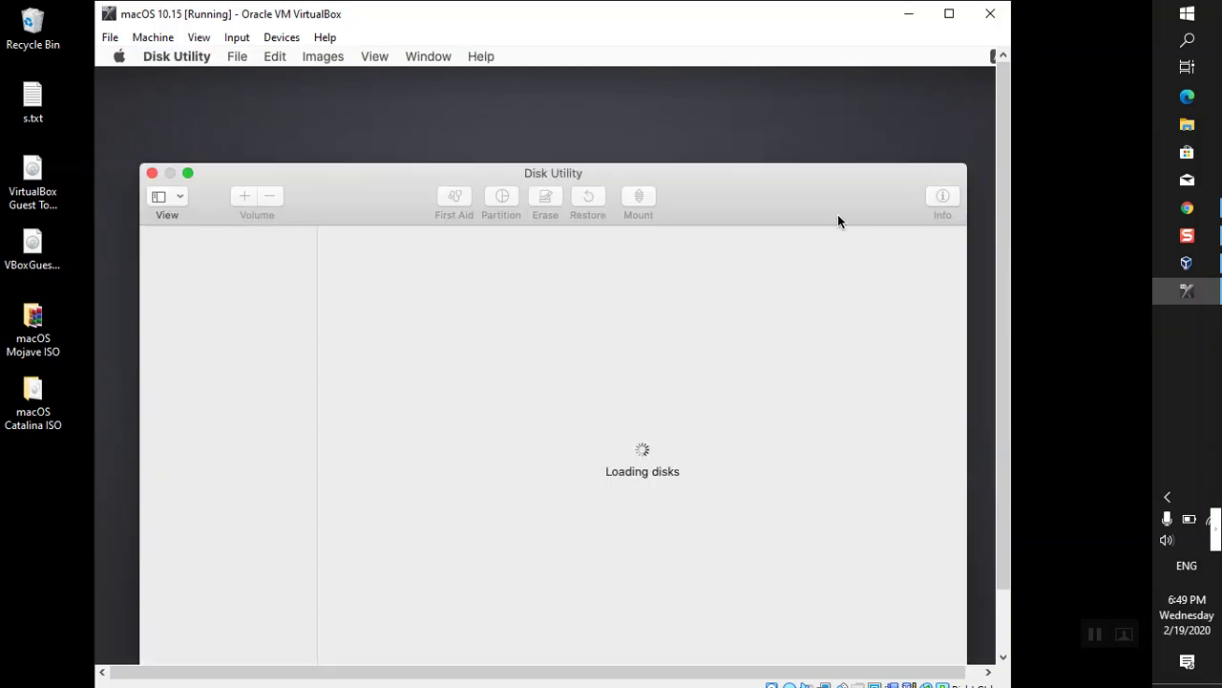
pyautogui.moveTo(998, 159); pyautogui.dragTo(1007, 209)
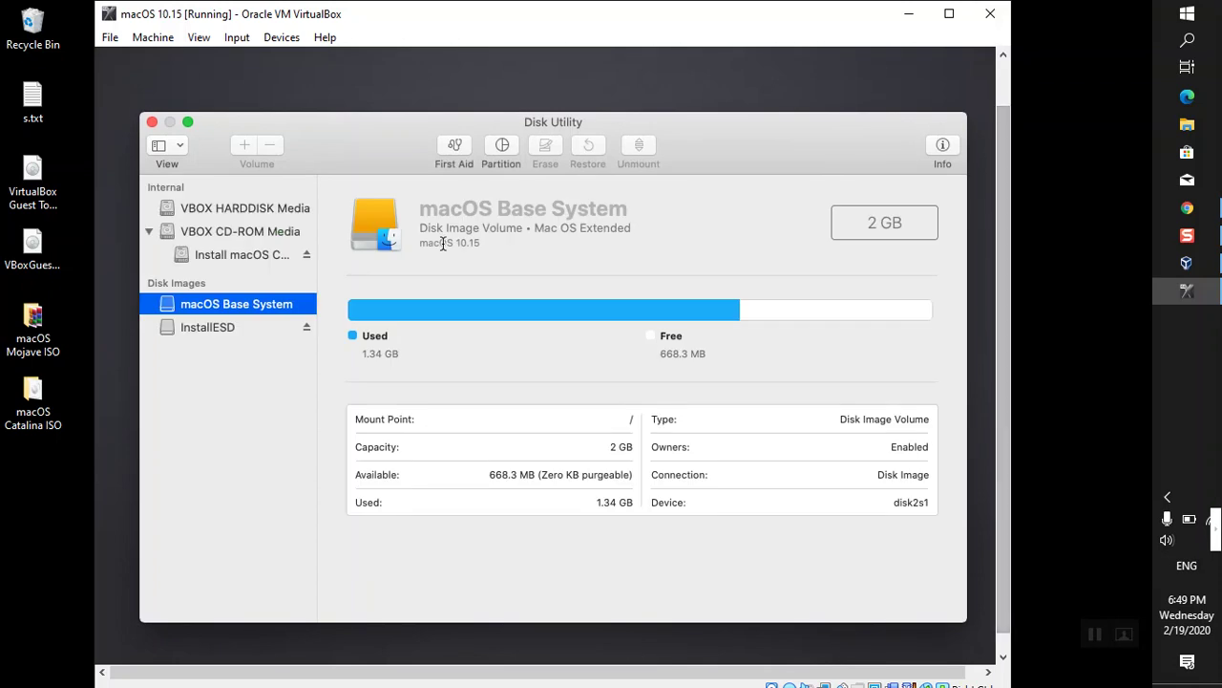
pyautogui.click(173, 149)
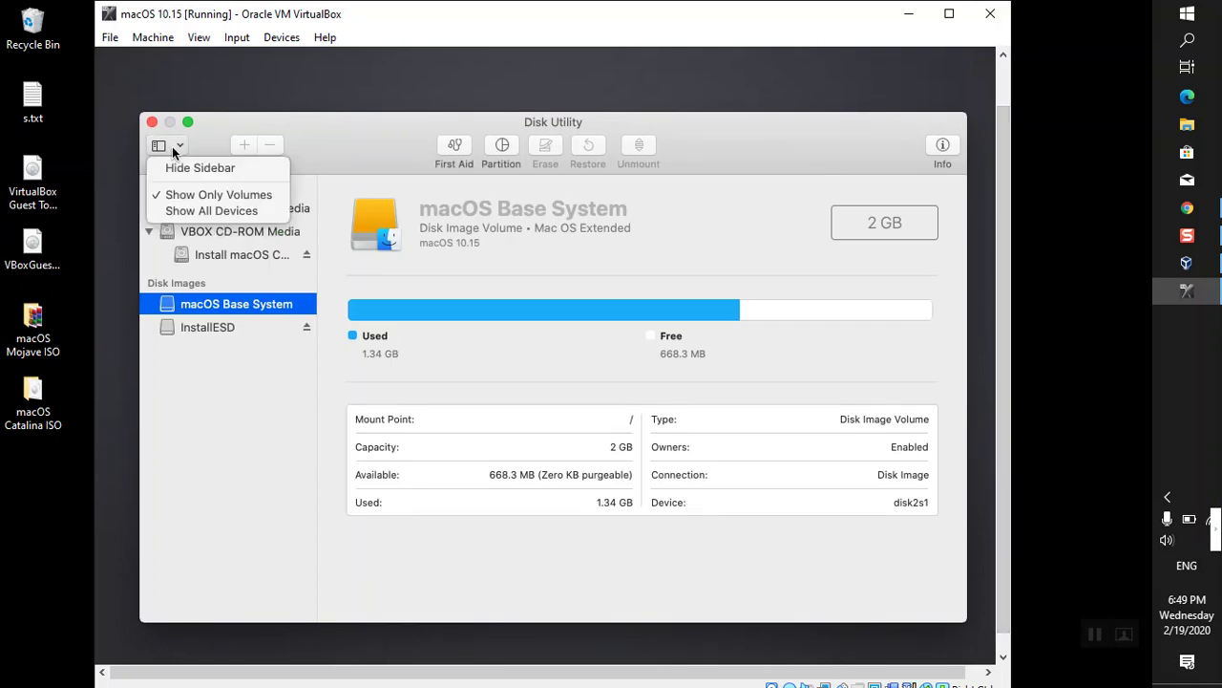
pyautogui.click(186, 212)
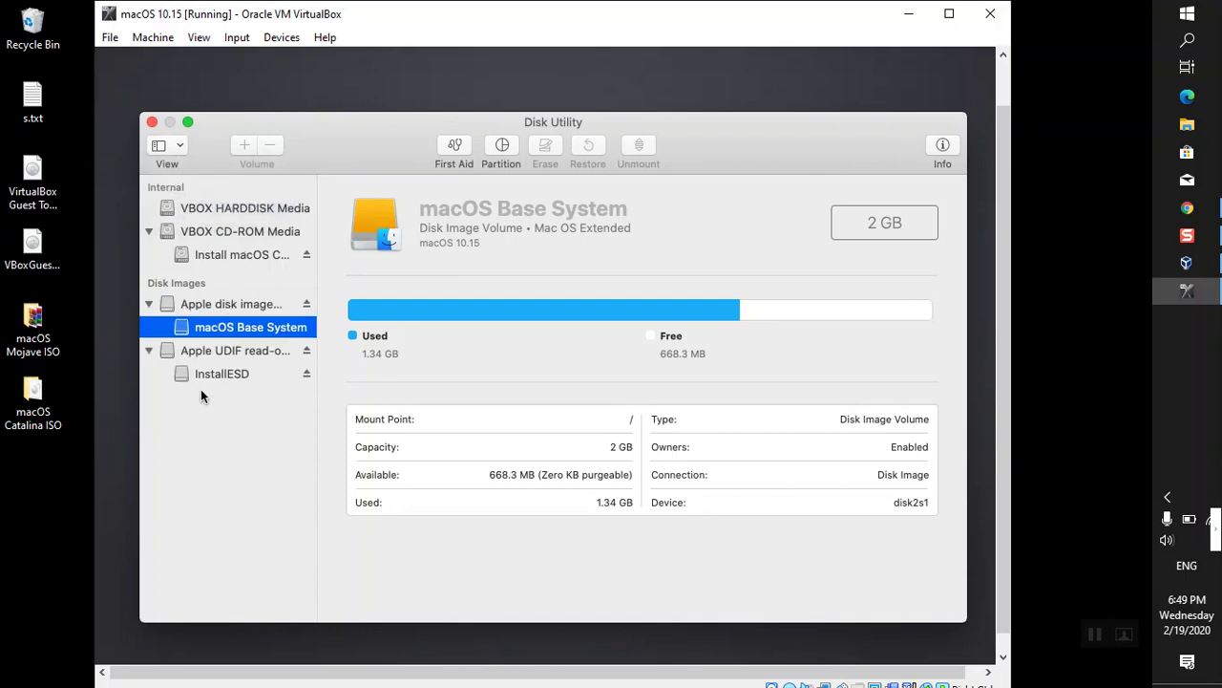
pyautogui.click(241, 208)
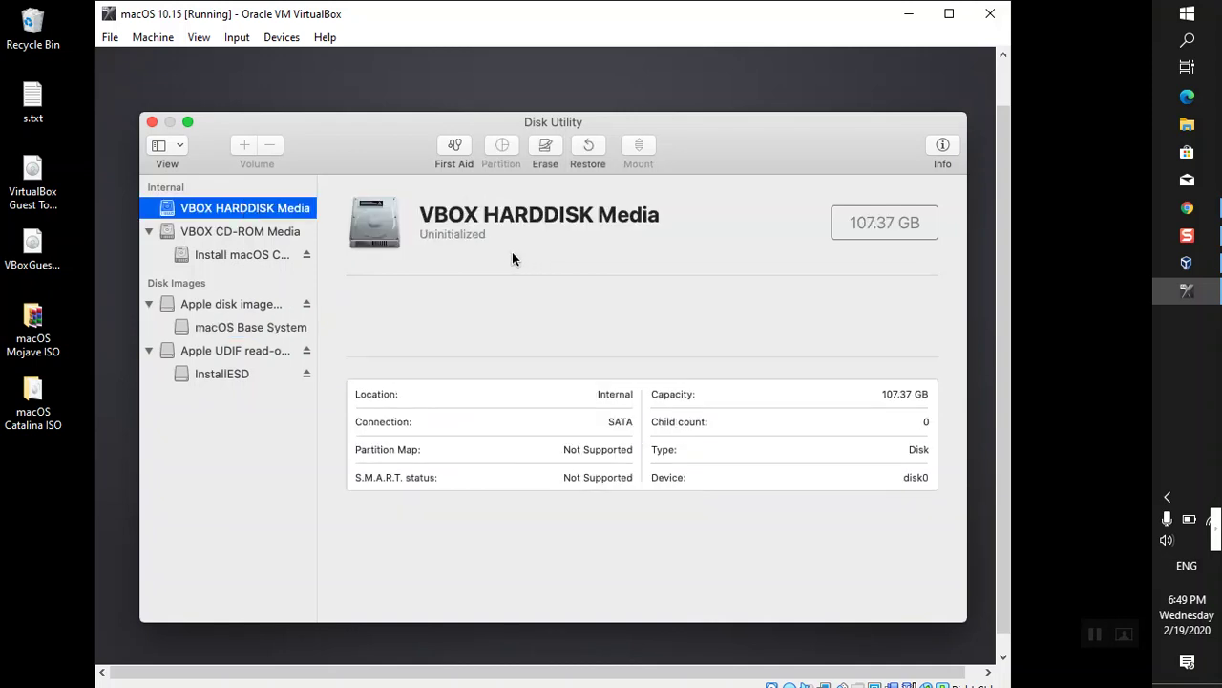
# - Name the disk erase 'macOS Catalina By IntoGuide' with Mac OS Extended (Journaled) format
pyautogui.click(540, 148)
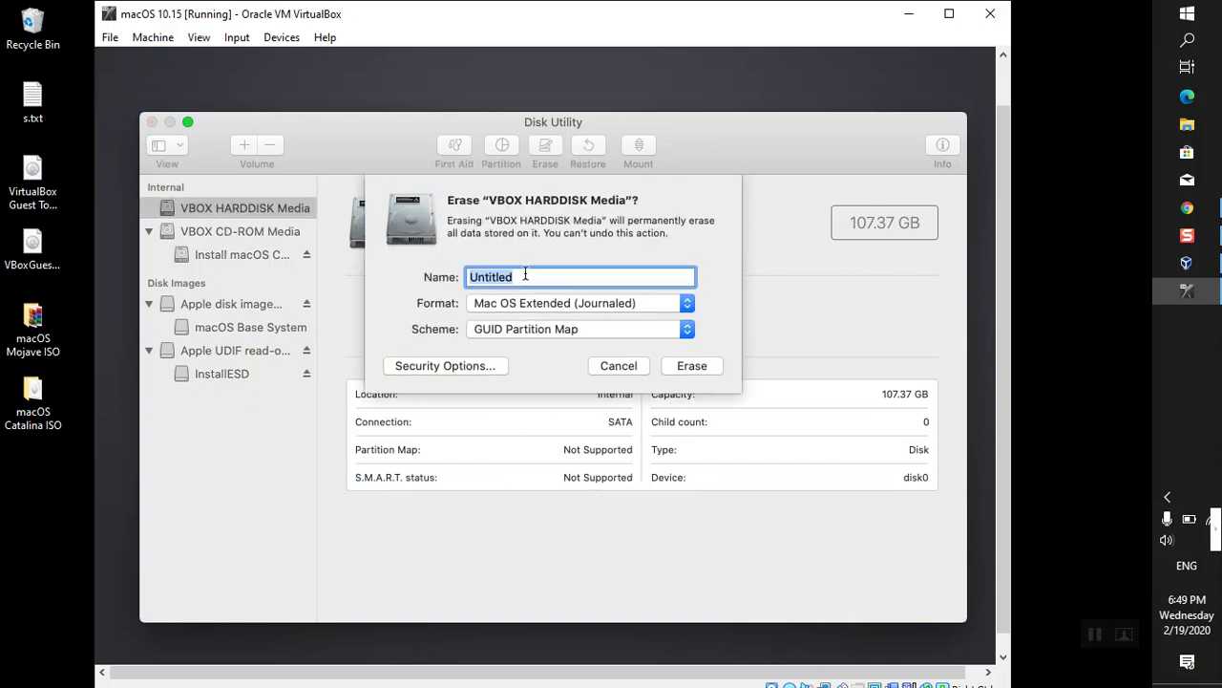
pyautogui.write('macOS Catalina By IntoGuide')
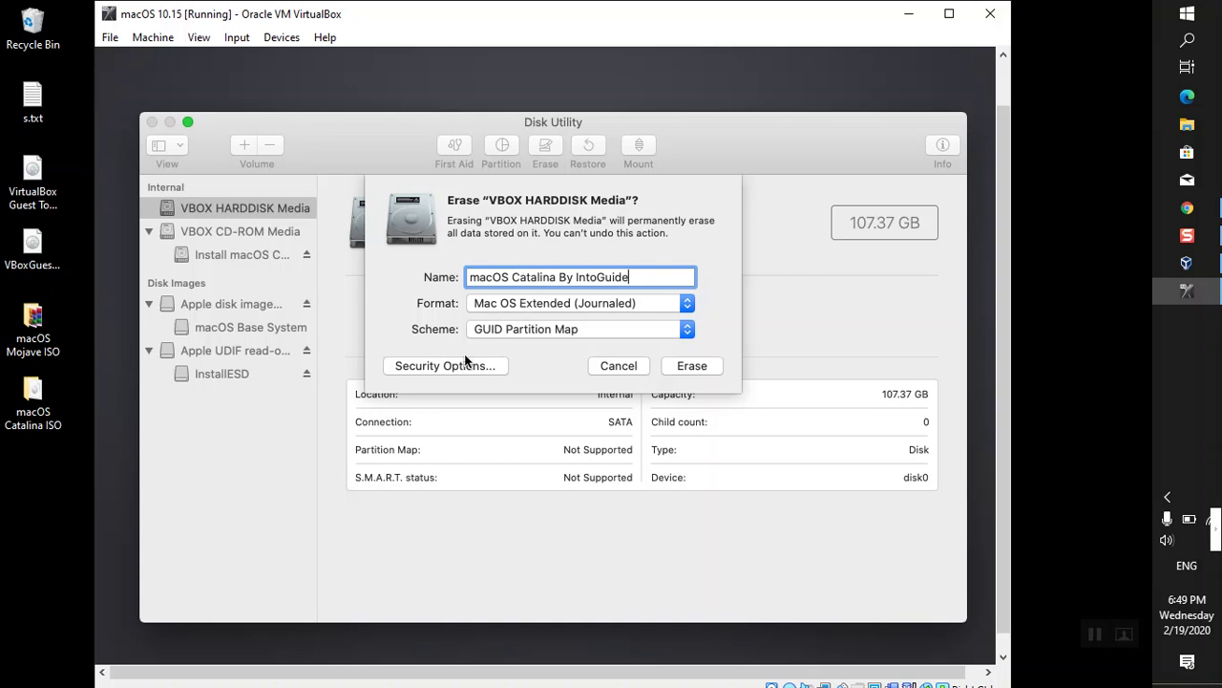
pyautogui.click(521, 304)
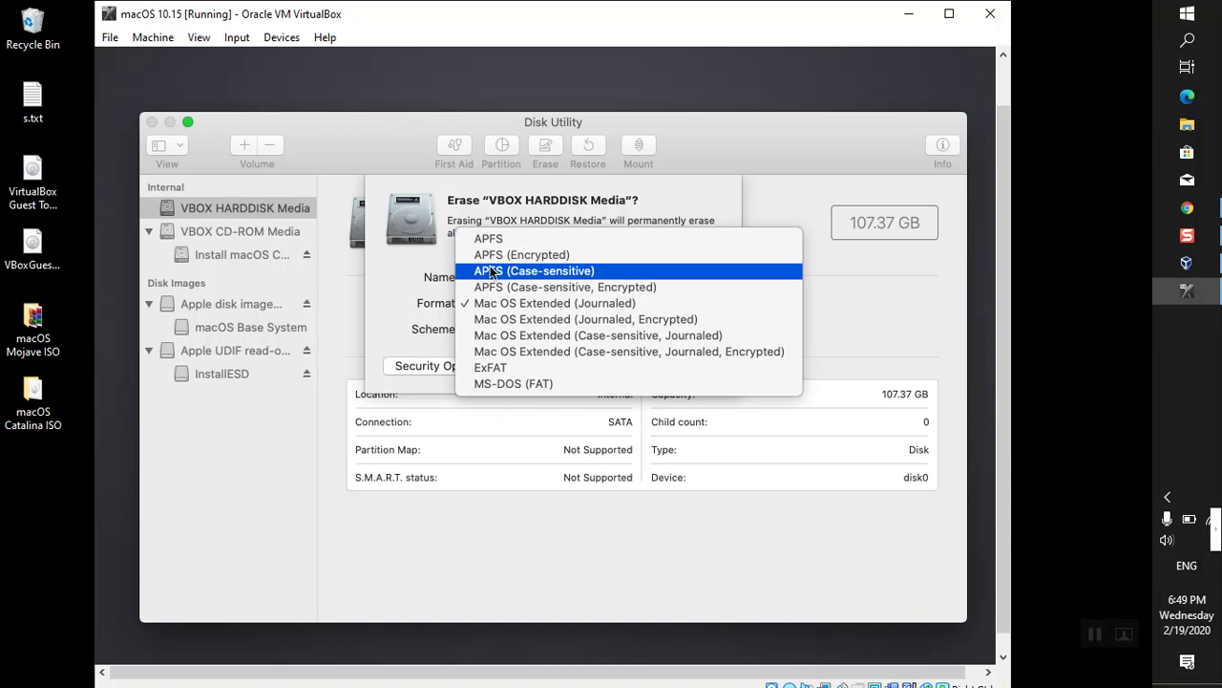
pyautogui.click(377, 342)
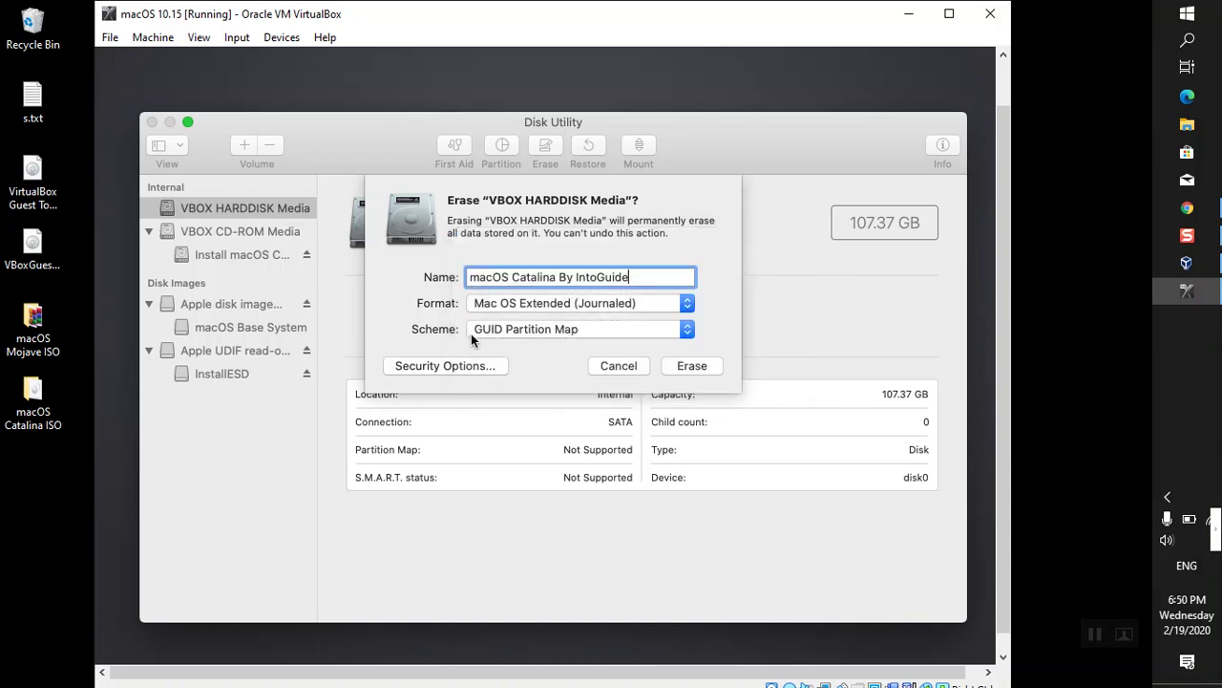
# - Erase the virtual disk into a 107.03 GB 'macOS Catalina By IntoGuide' volume and dismiss the completion message
pyautogui.click(681, 366)
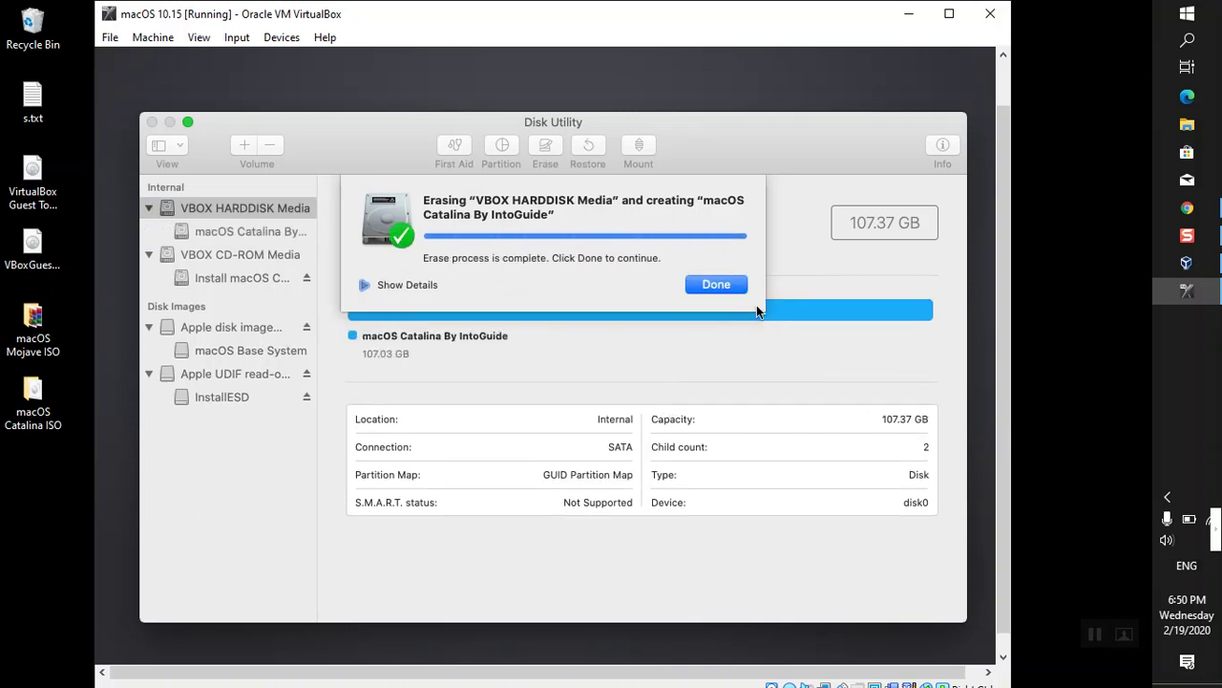
pyautogui.click(717, 283)
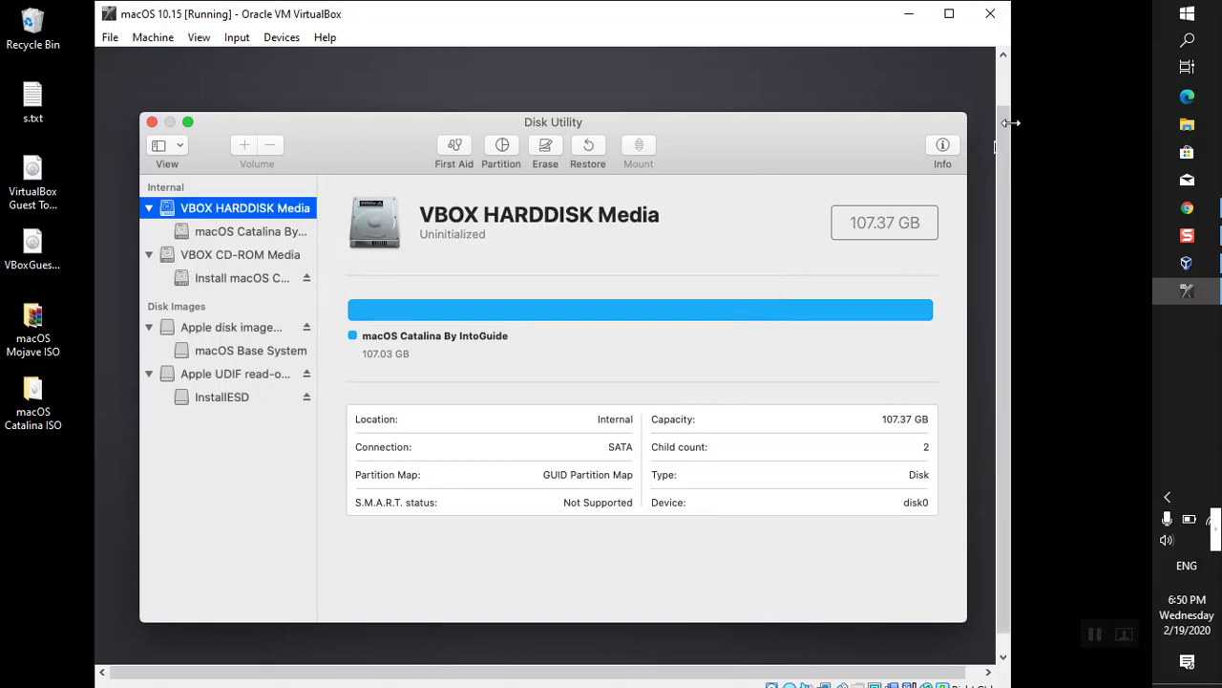
pyautogui.scroll(2, 1000, 119)
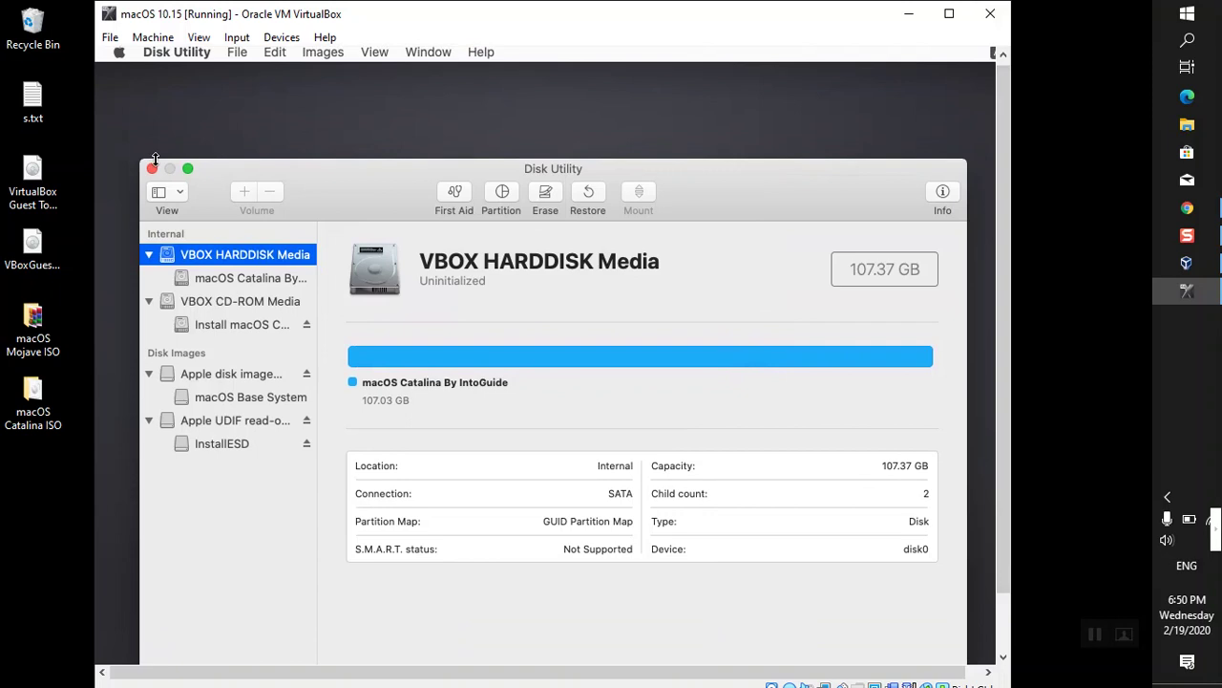
# - Quit Disk Utility and launch the macOS Catalina installer from Install macOS
pyautogui.click(152, 168)
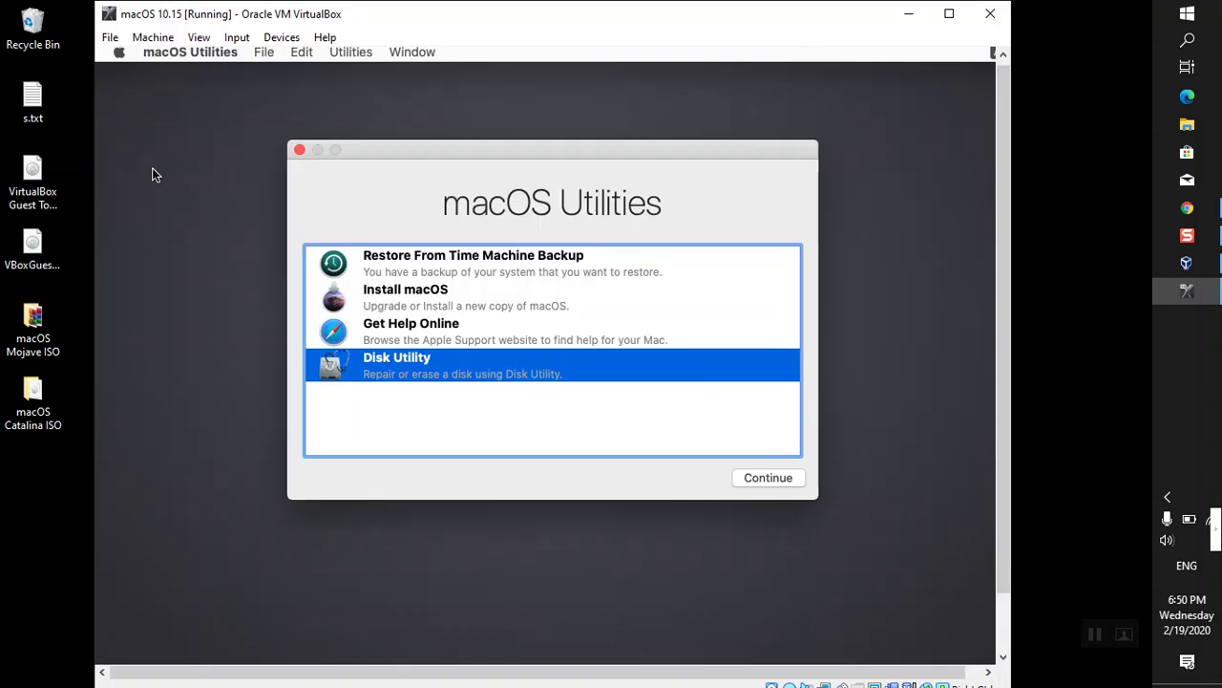
pyautogui.click(403, 296)
pyautogui.click(782, 482)
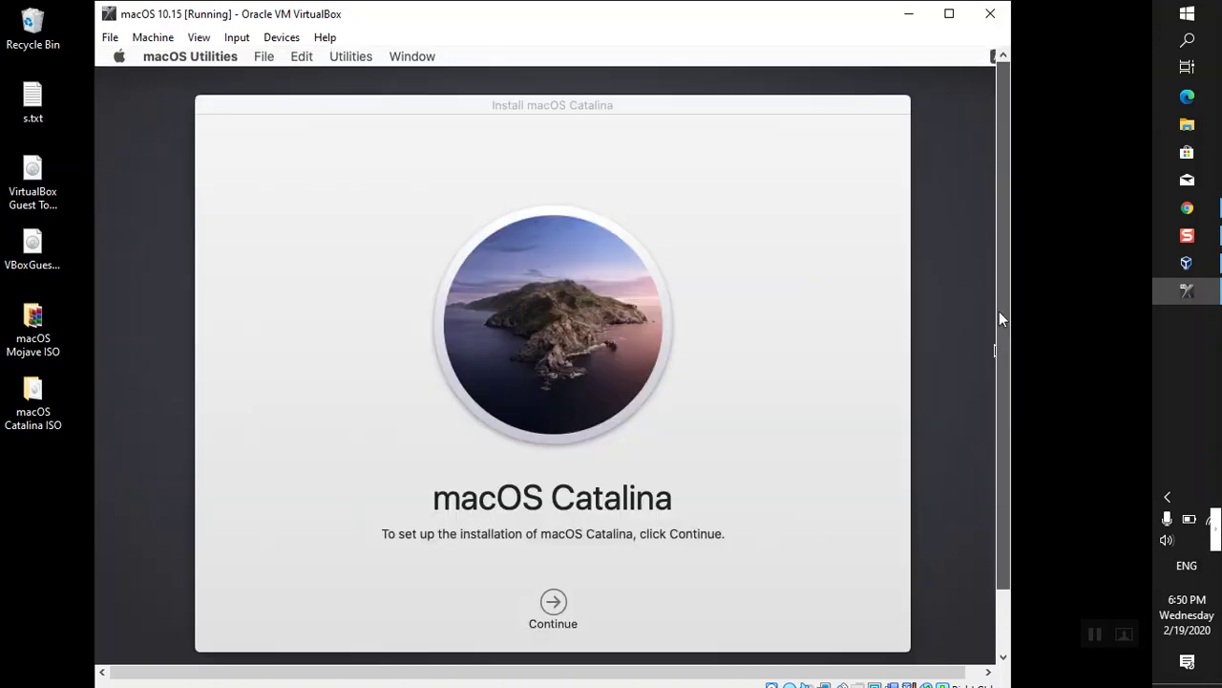
# - Accept the macOS Catalina software license agreement
pyautogui.click(552, 606)
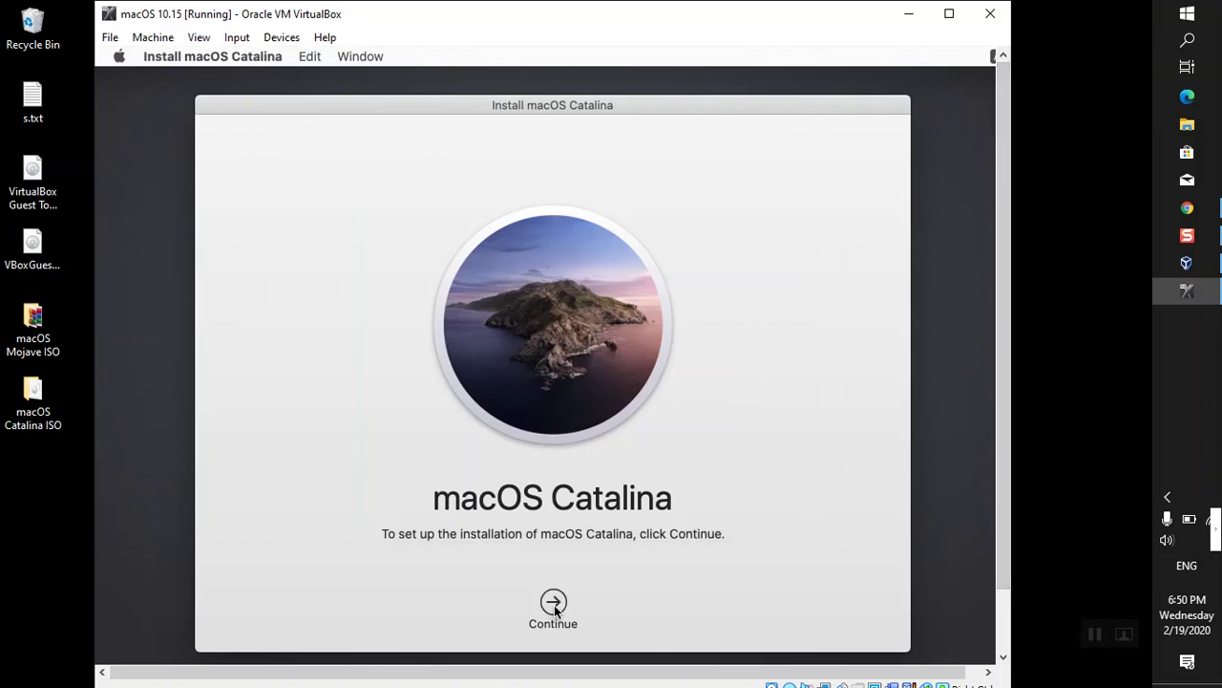
pyautogui.click(594, 601)
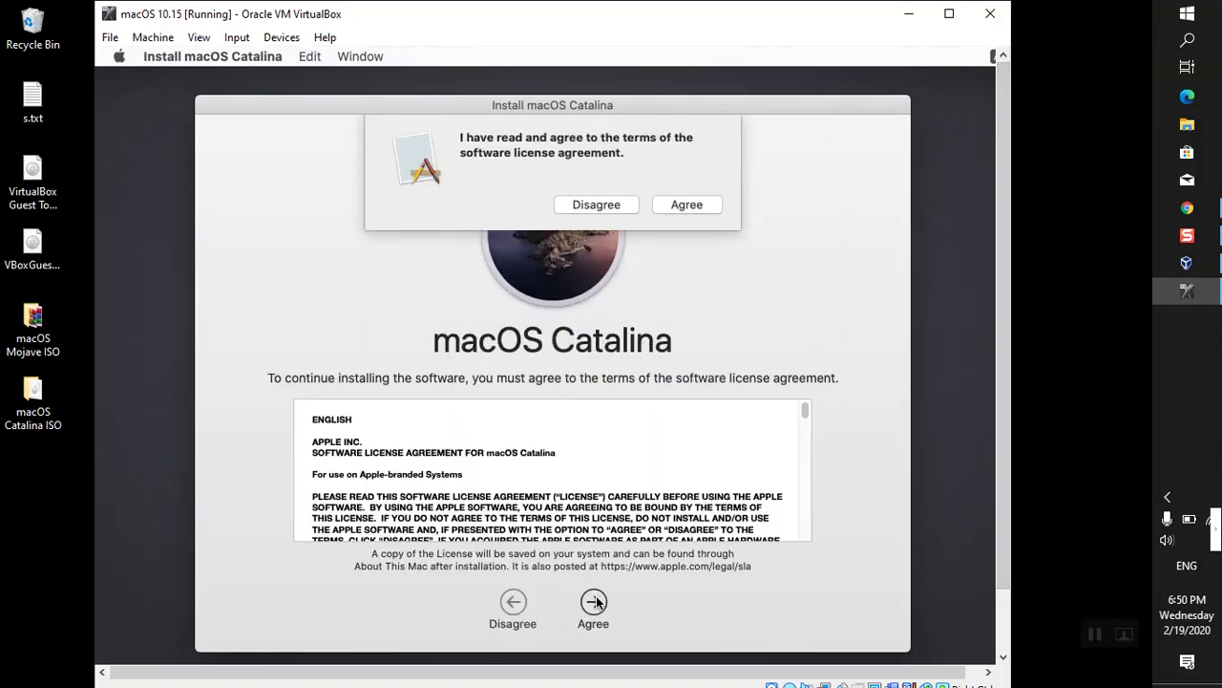
pyautogui.click(687, 205)
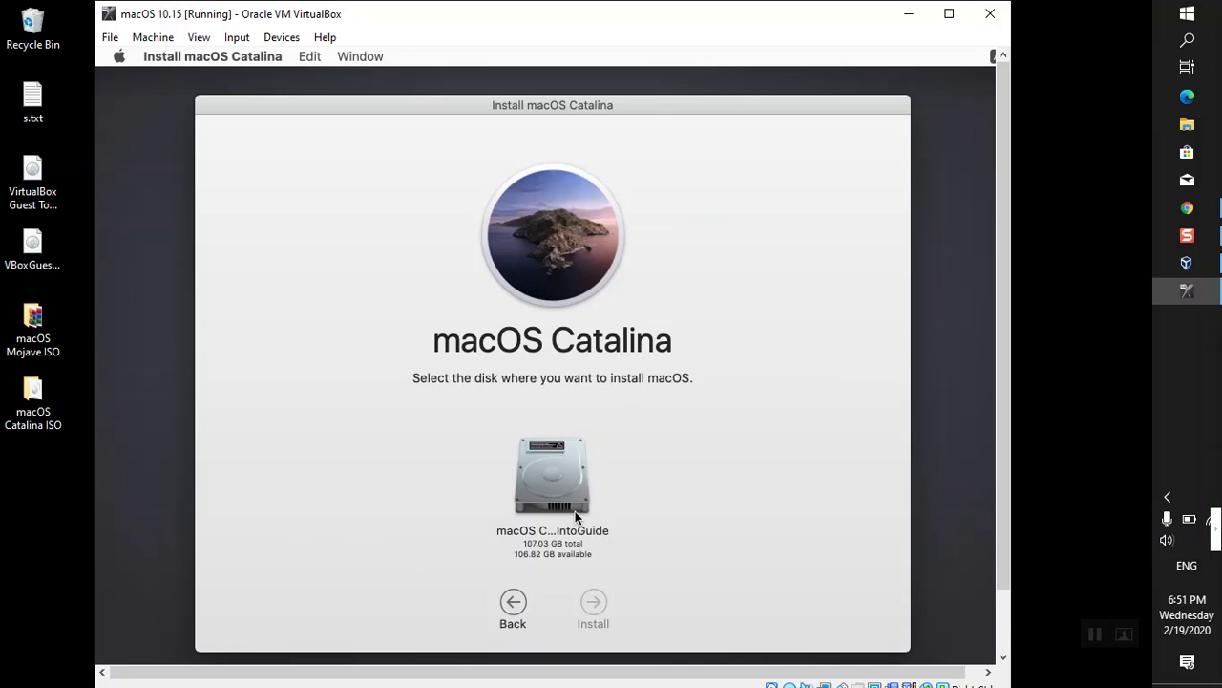
# - Install macOS Catalina onto the 'macOS Catalina By IntoGuide' disk
pyautogui.click(571, 487)
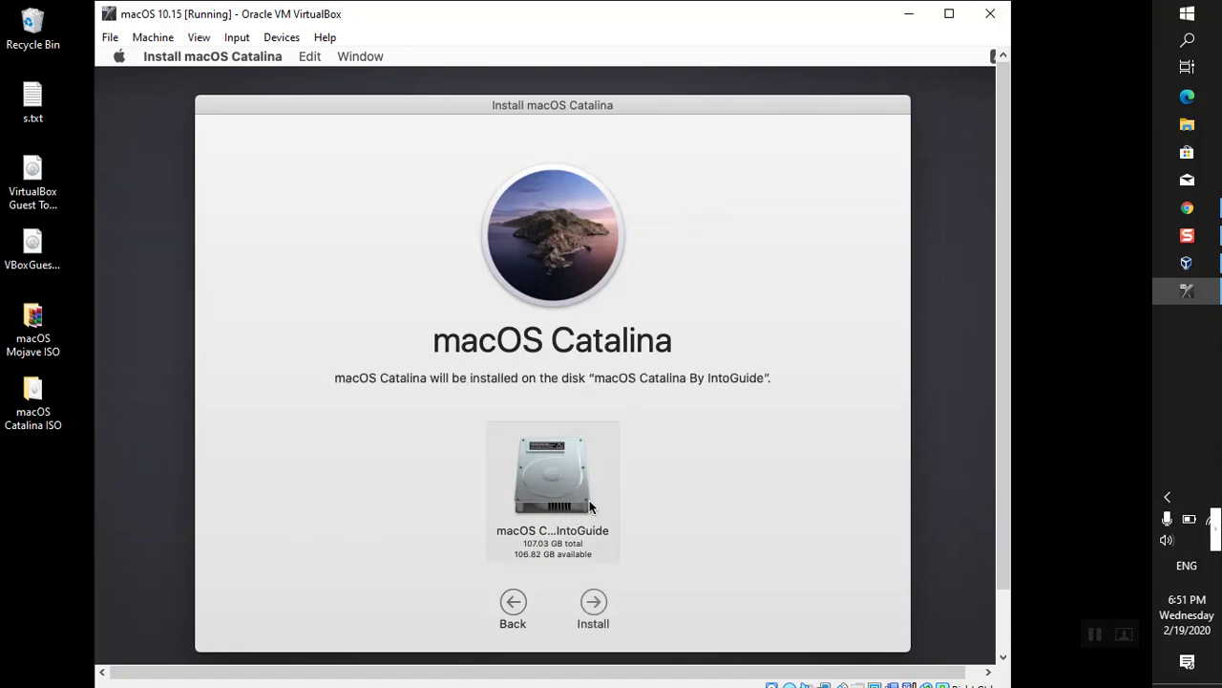
pyautogui.click(593, 601)
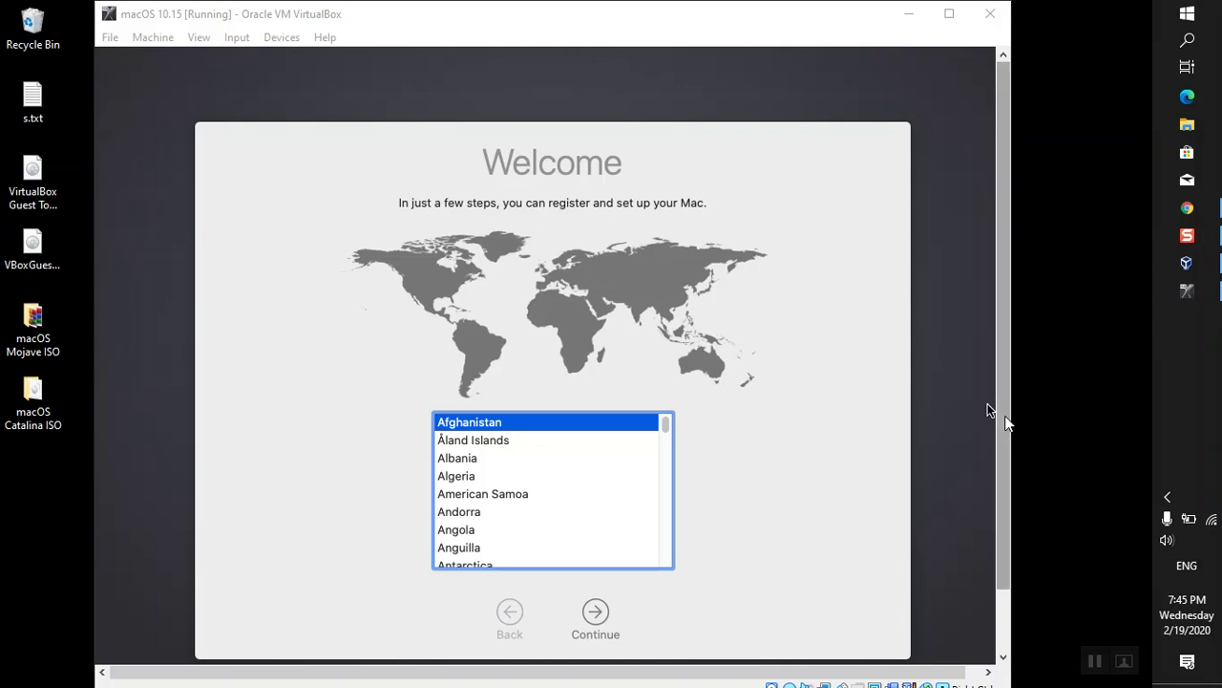
# - Pick Pakistan from the Welcome country list and continue to the language page
pyautogui.moveTo(1005, 417); pyautogui.dragTo(1002, 459)
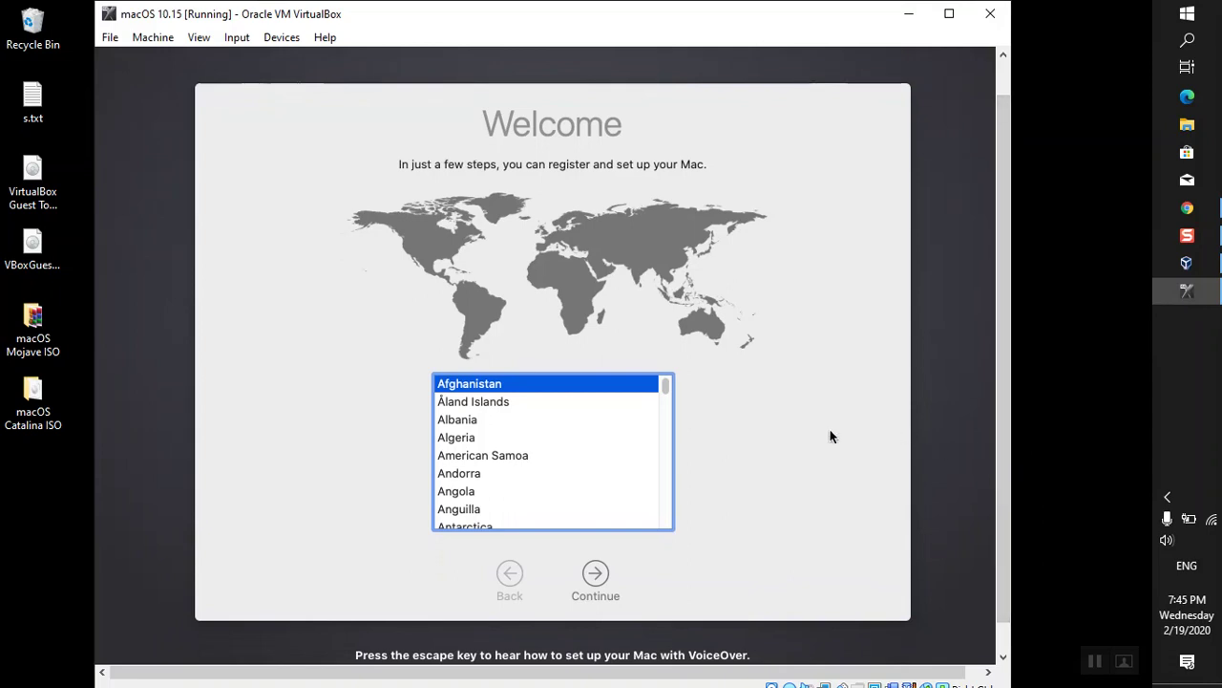
pyautogui.click(467, 403)
pyautogui.press('u')
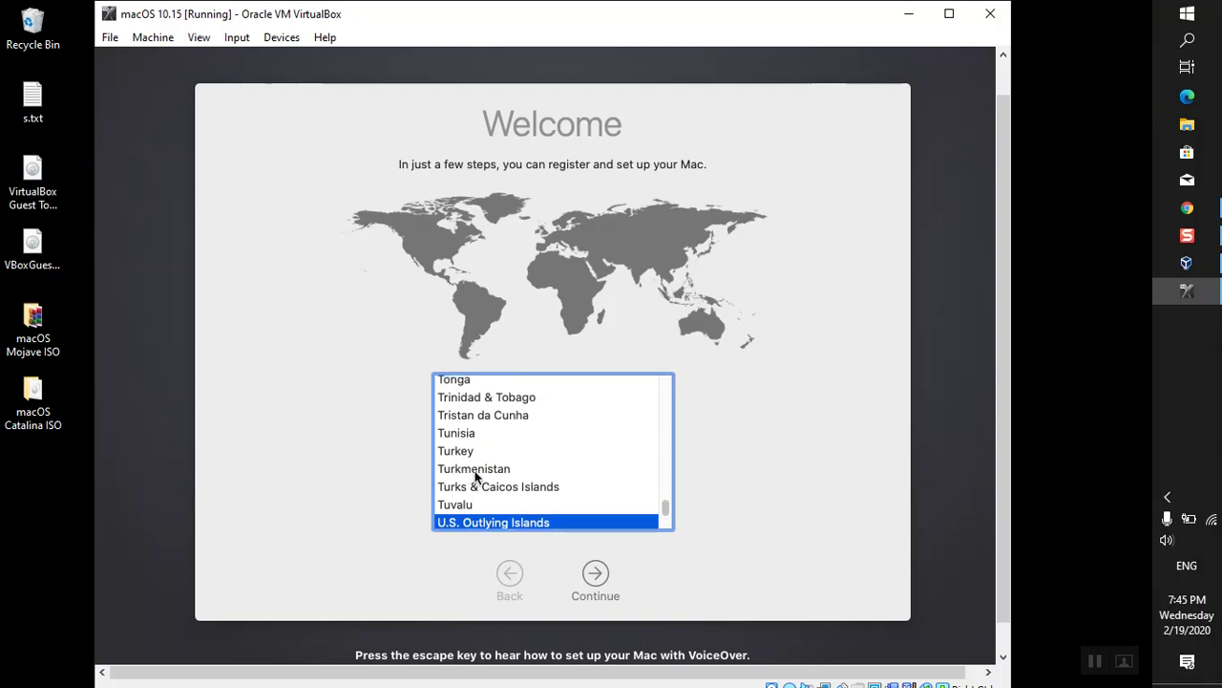
pyautogui.scroll(-1, 487, 482)
pyautogui.scroll(-1, 489, 482)
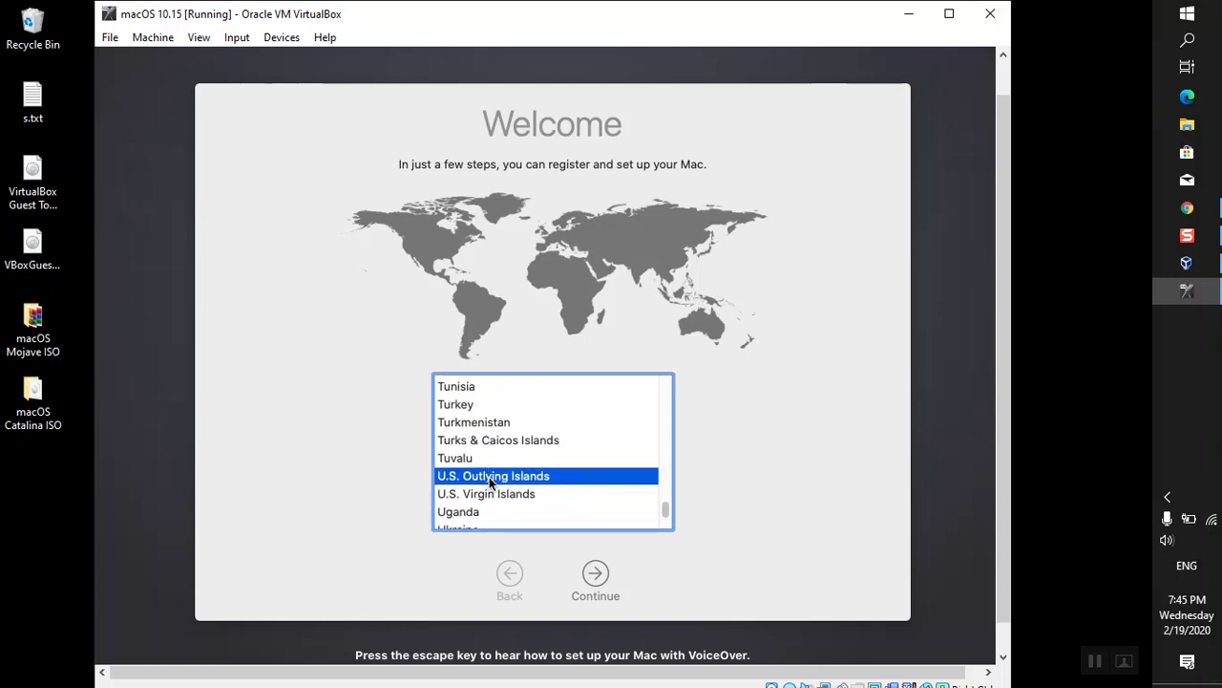
pyautogui.scroll(-1, 489, 482)
pyautogui.press('p')
pyautogui.click(599, 577)
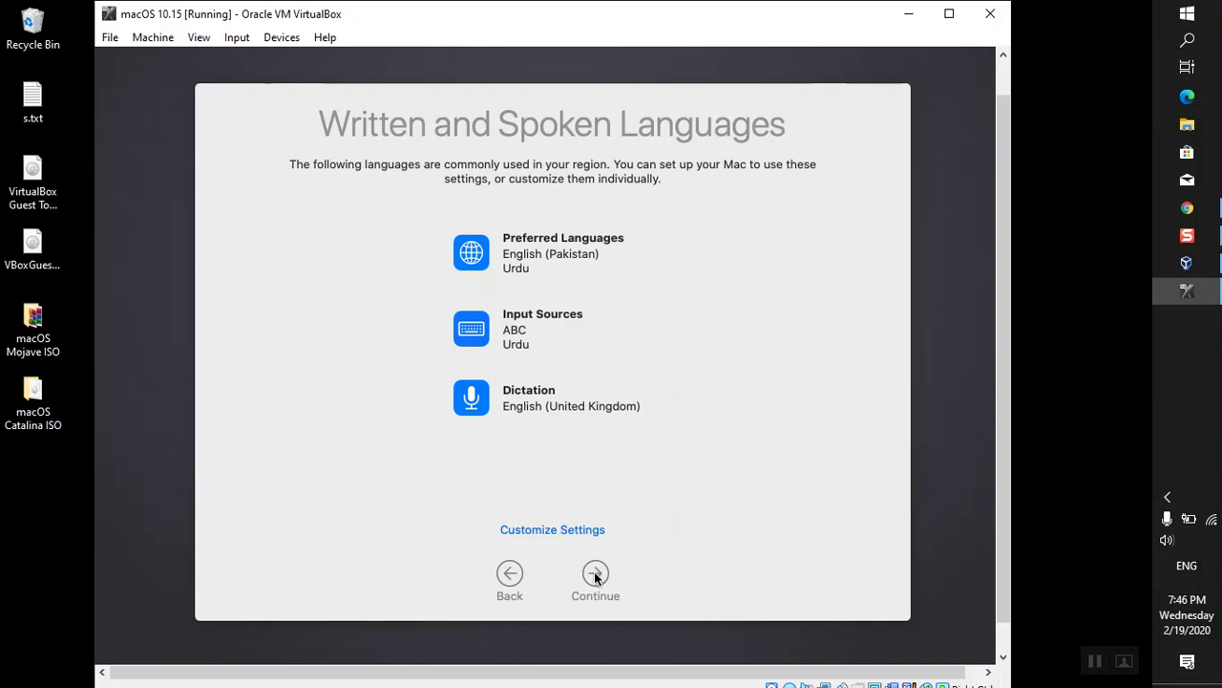
# - Accept the default languages and privacy notice, transfer no data, and skip Apple ID sign-in
pyautogui.click(595, 574)
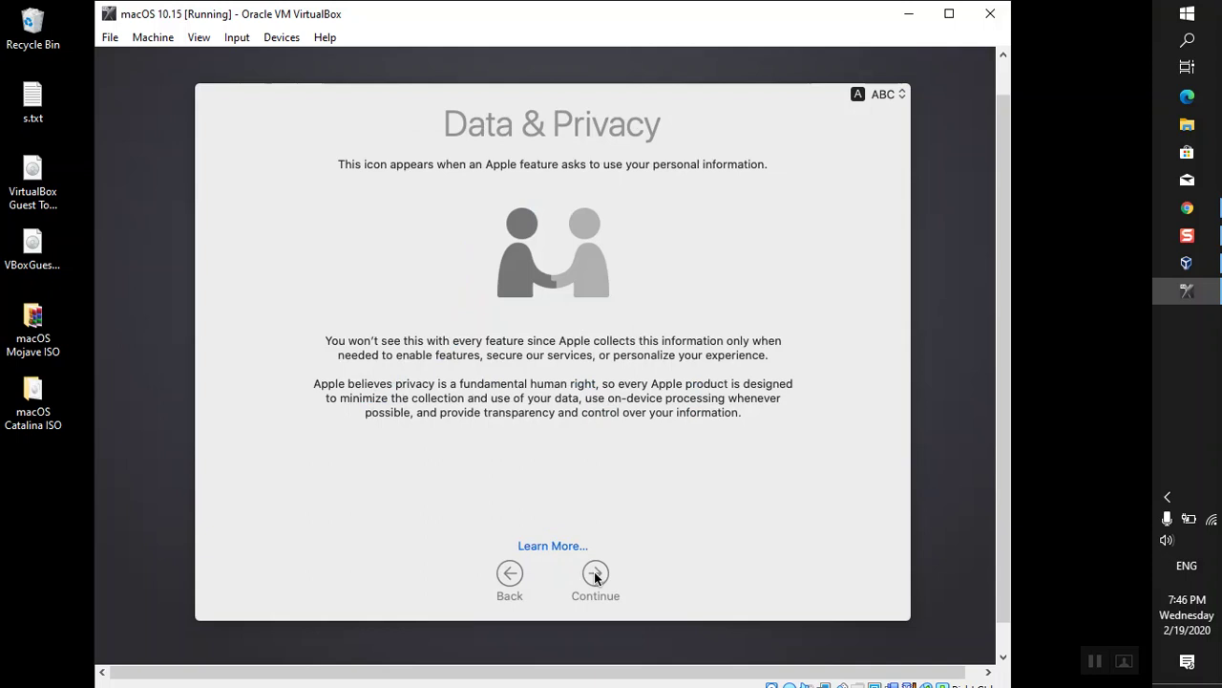
pyautogui.click(595, 574)
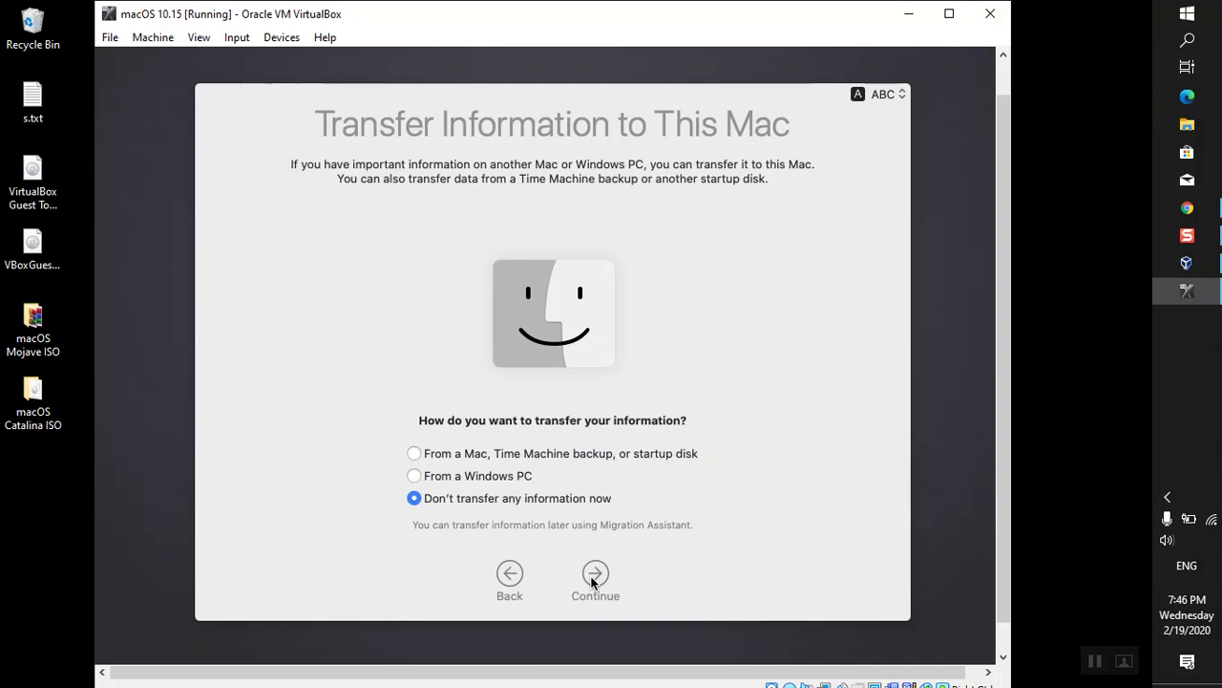
pyautogui.click(592, 579)
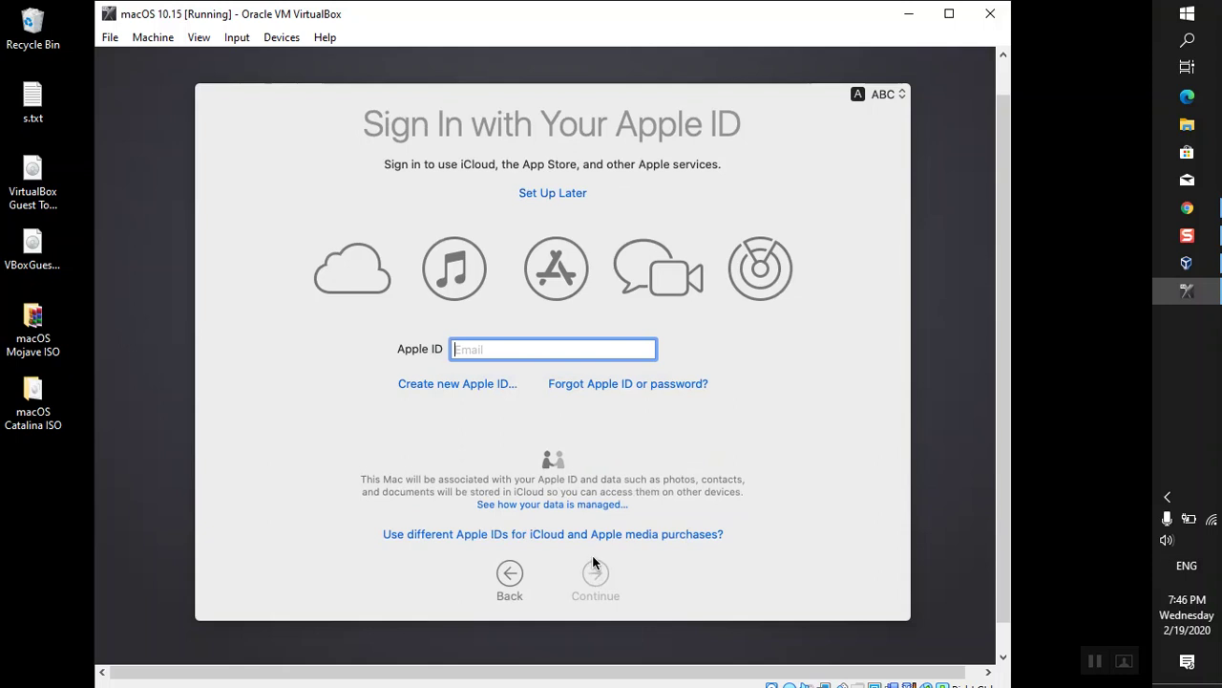
pyautogui.click(568, 193)
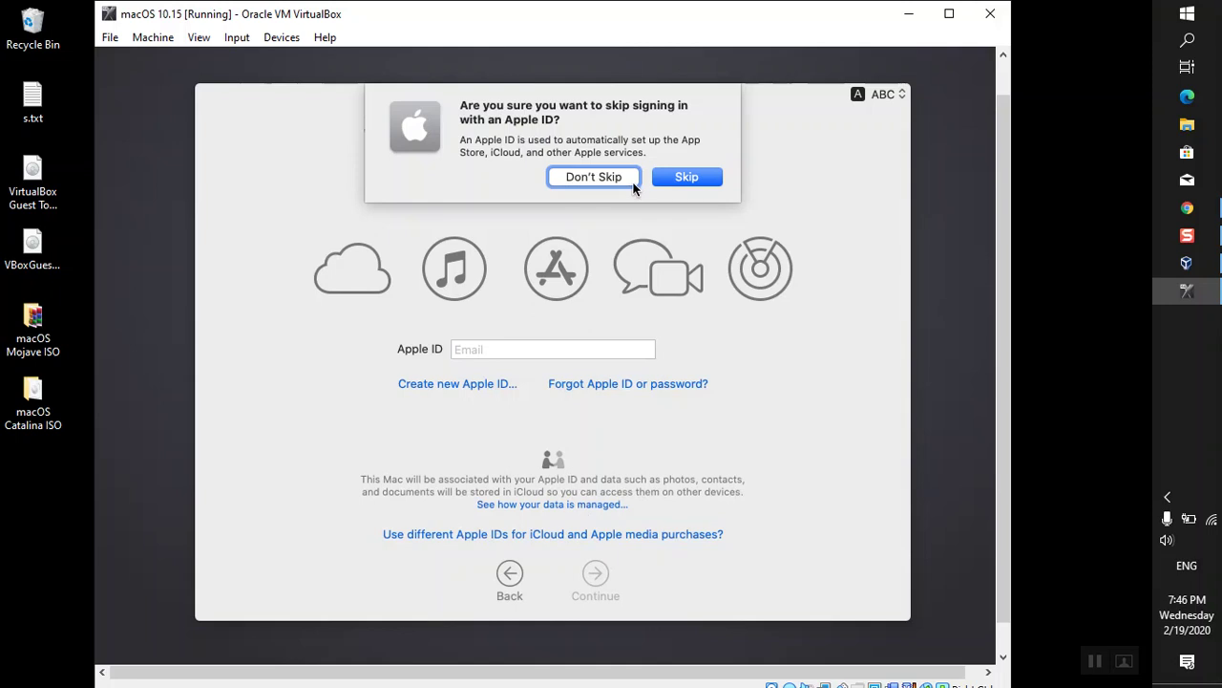
pyautogui.click(658, 179)
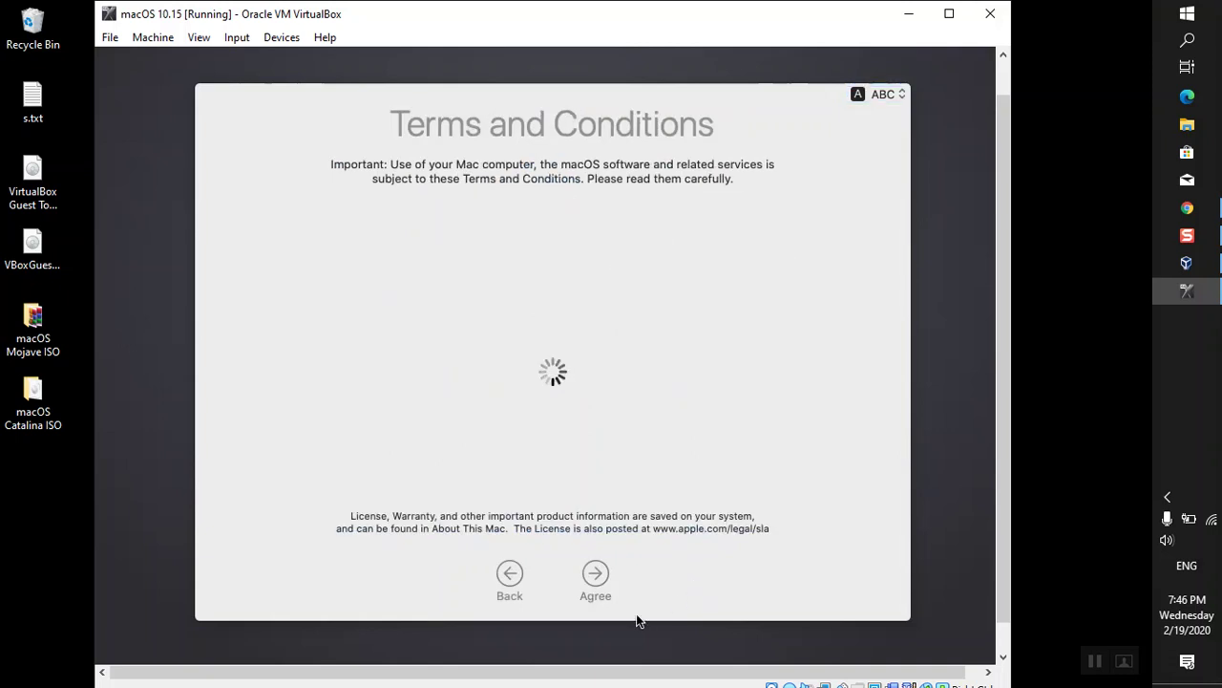
# - Agree to the macOS terms and conditions and enter the user's full name
pyautogui.click(601, 572)
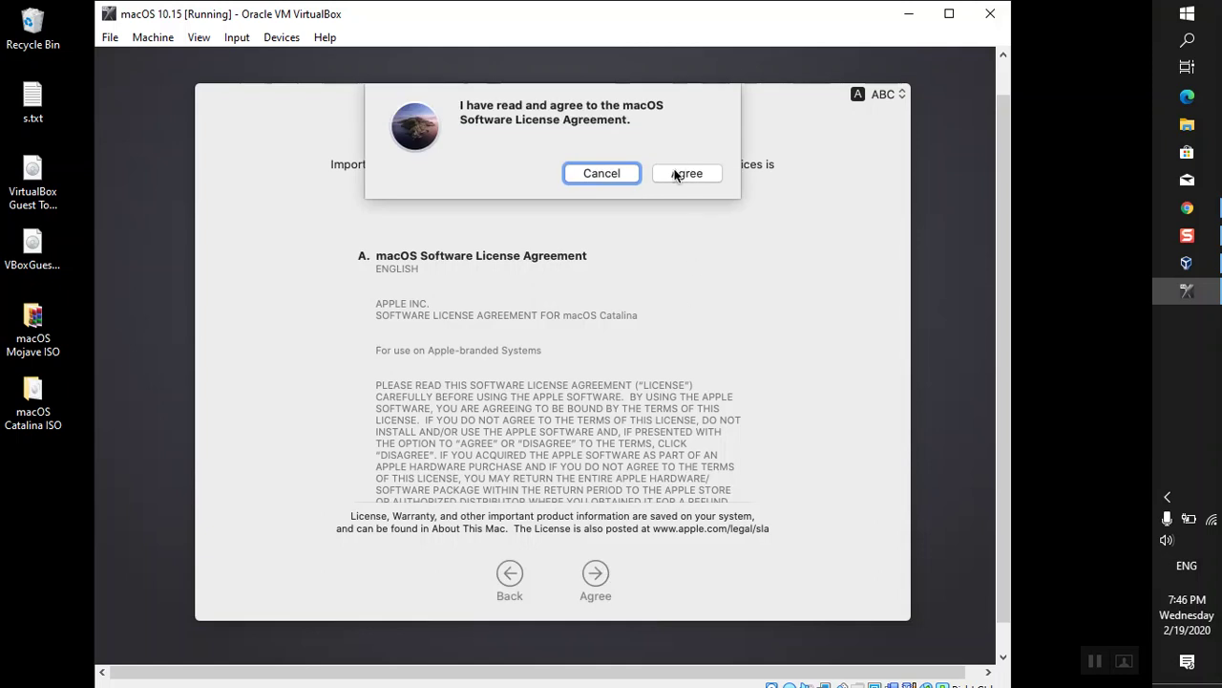
pyautogui.click(675, 174)
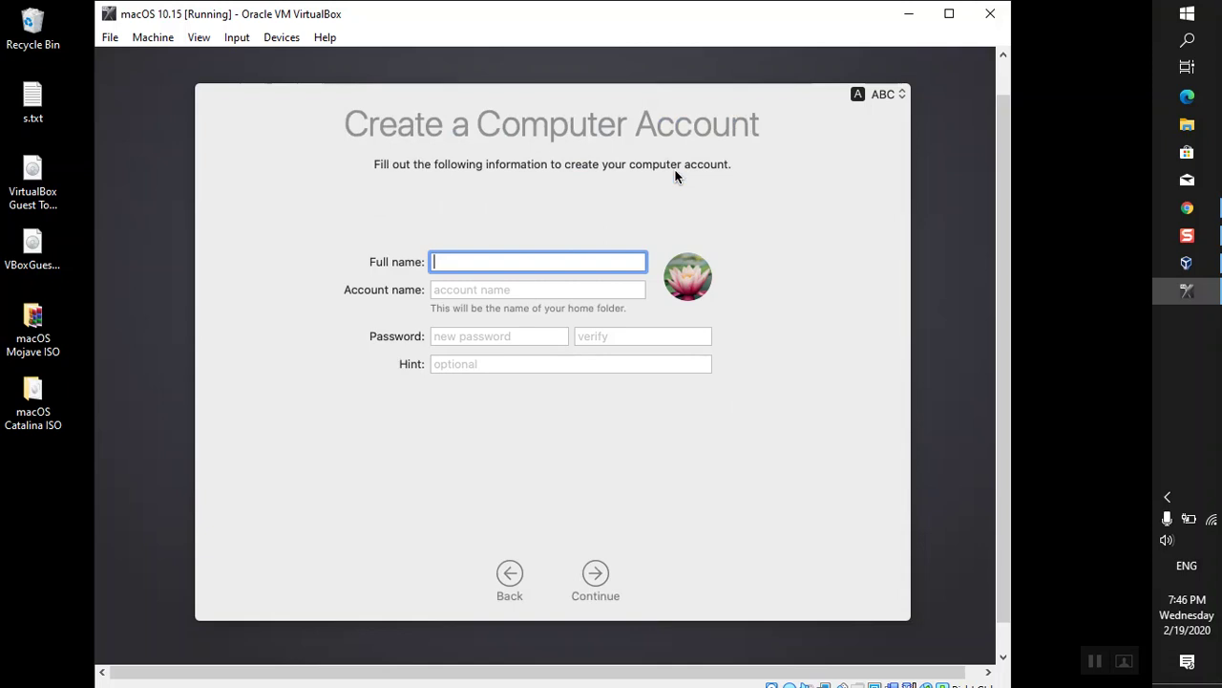
pyautogui.write('Abbas')
pyautogui.press('Tab')
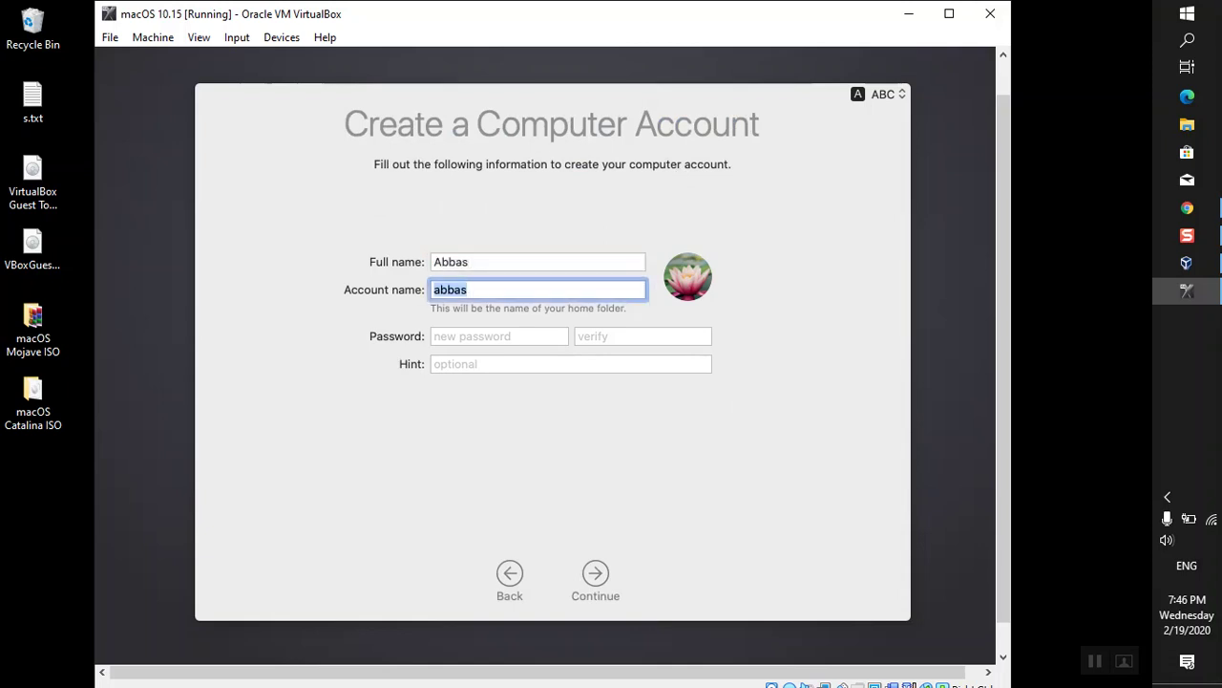
# - Set and verify the account password, add a password hint, and create the account
pyautogui.press('Tab')
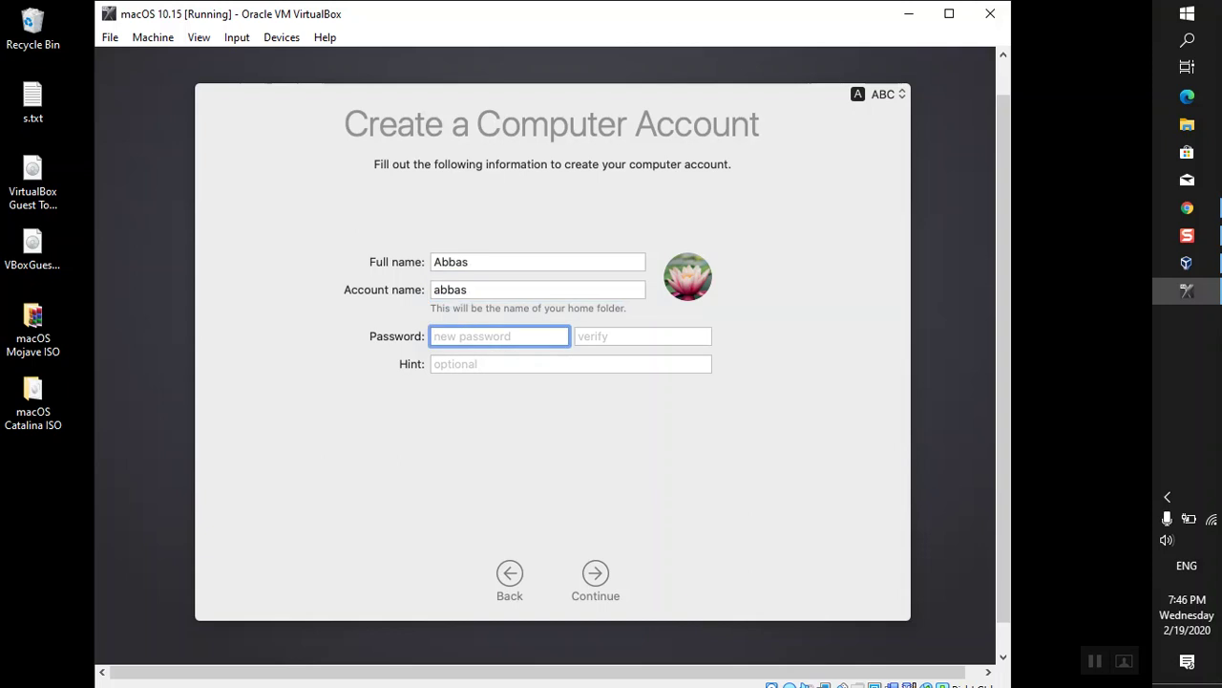
pyautogui.write('abcd')
pyautogui.press('Tab')
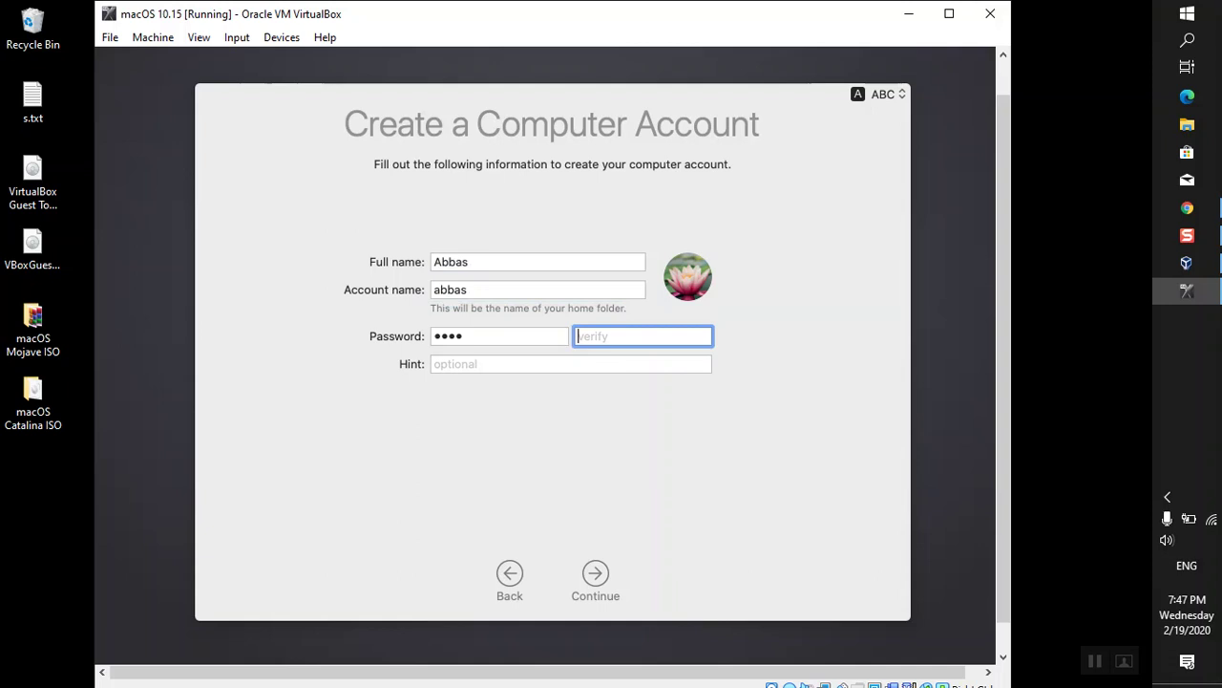
pyautogui.write('abcd')
pyautogui.press('Tab')
pyautogui.write('1')
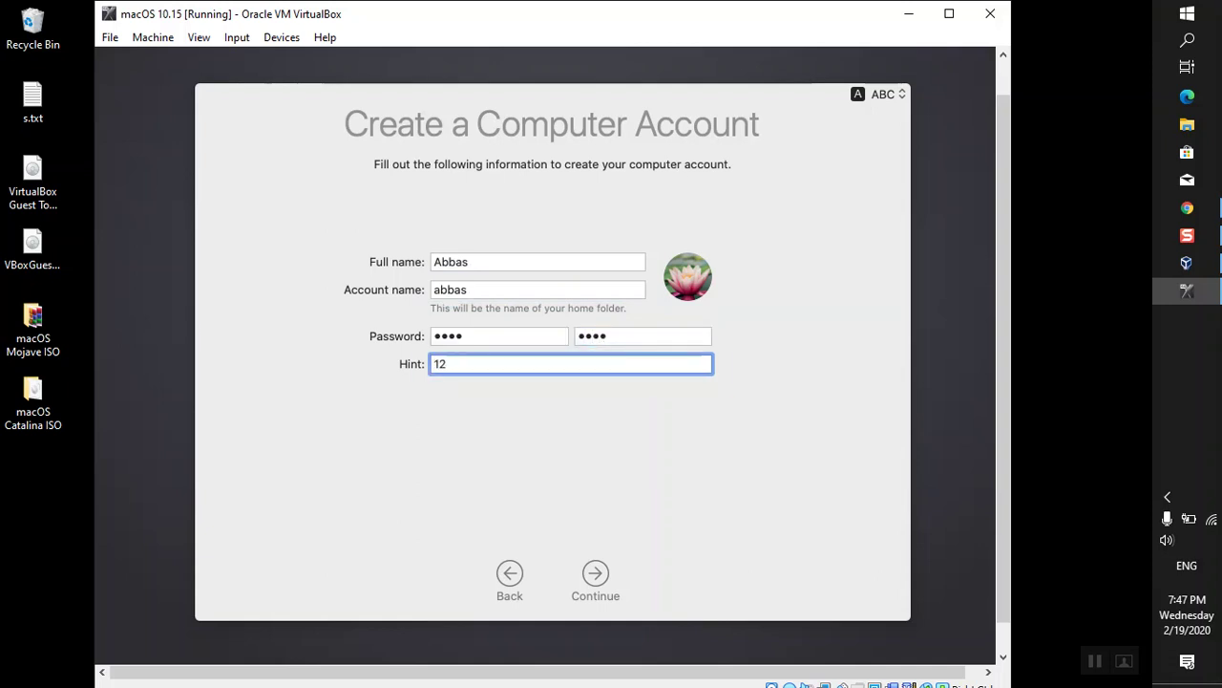
pyautogui.click(590, 571)
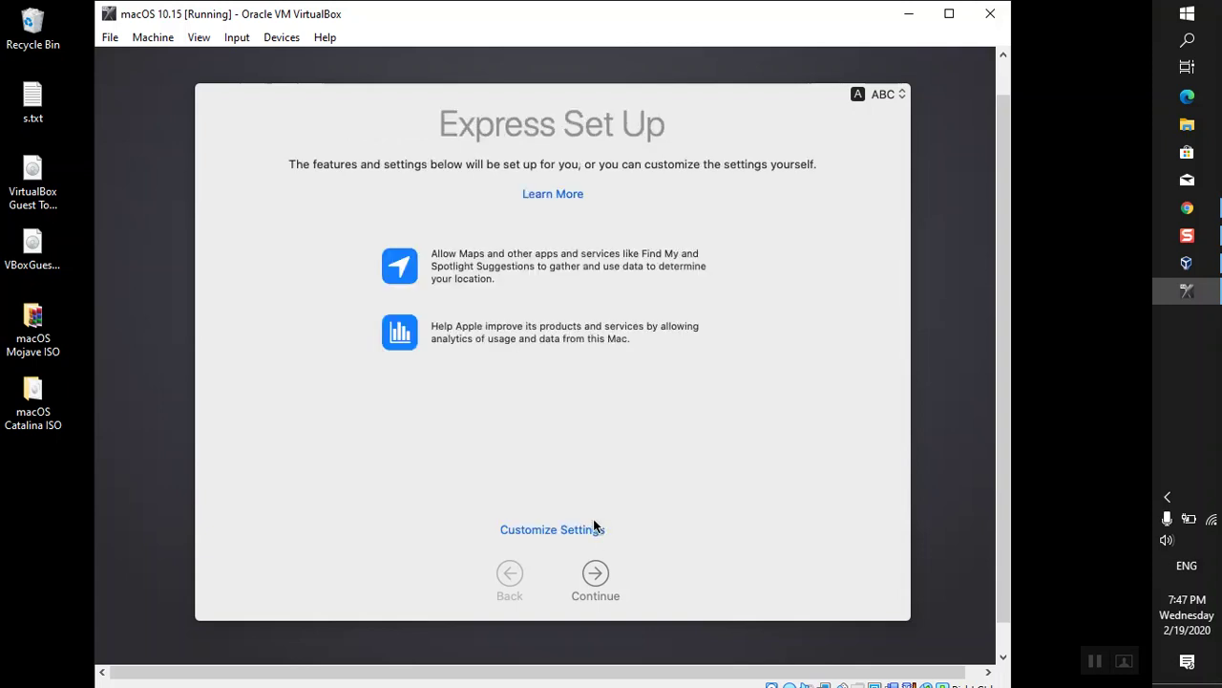
# - Continue through Express Set Up, Analytics with crash sharing off, Screen Time, and the Light appearance
pyautogui.click(594, 574)
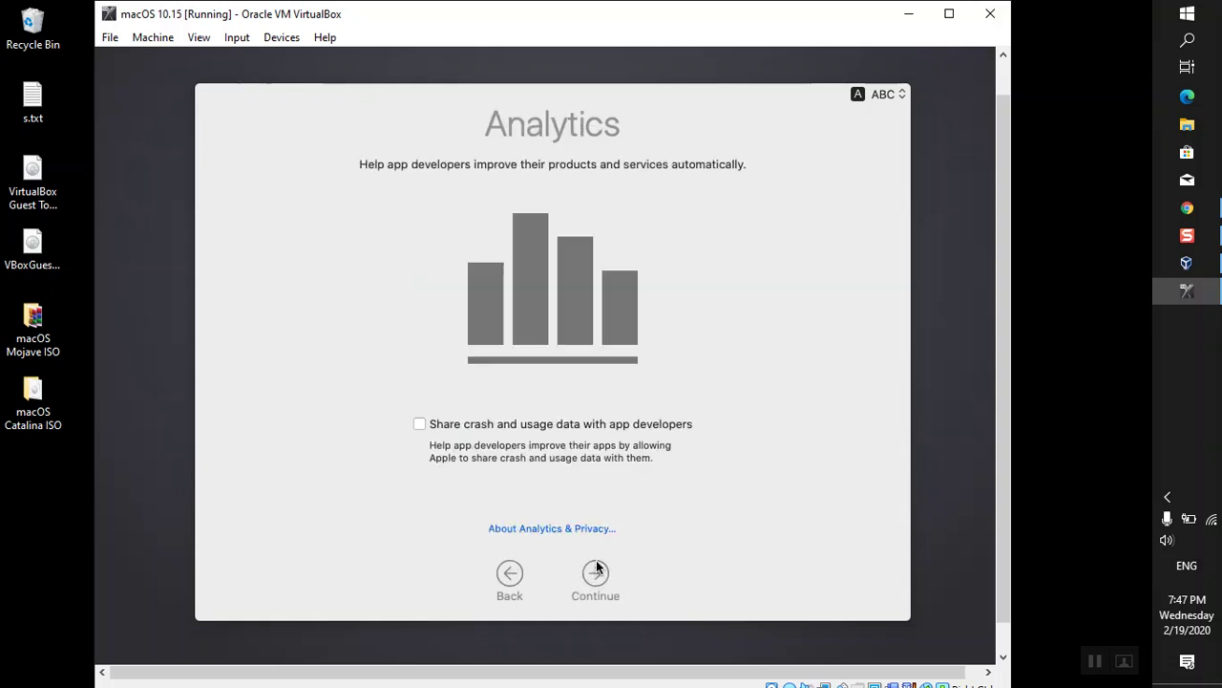
pyautogui.click(592, 573)
pyautogui.click(600, 573)
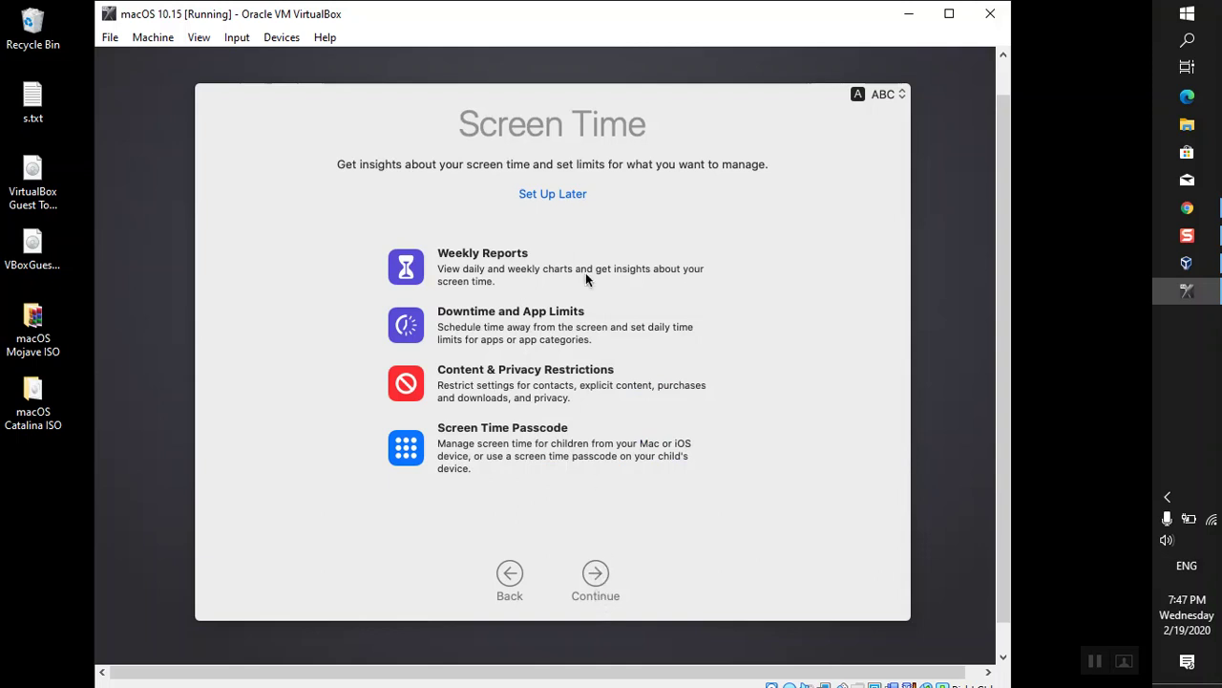
pyautogui.click(583, 578)
pyautogui.click(593, 576)
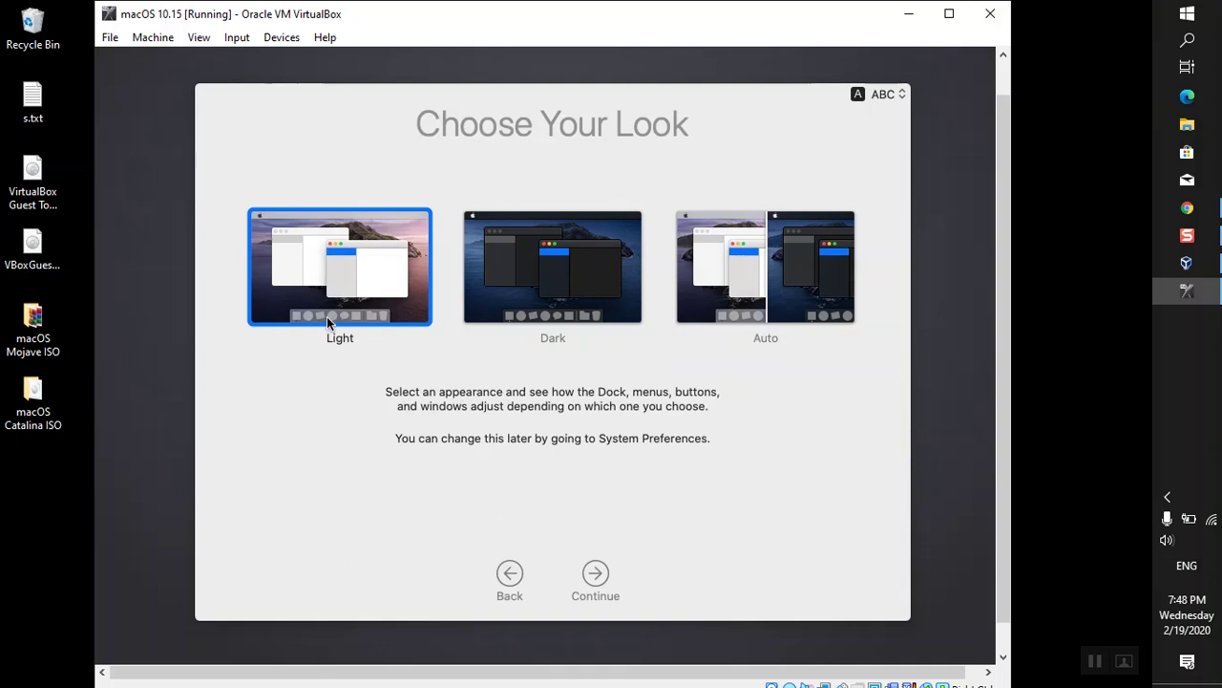
pyautogui.click(599, 569)
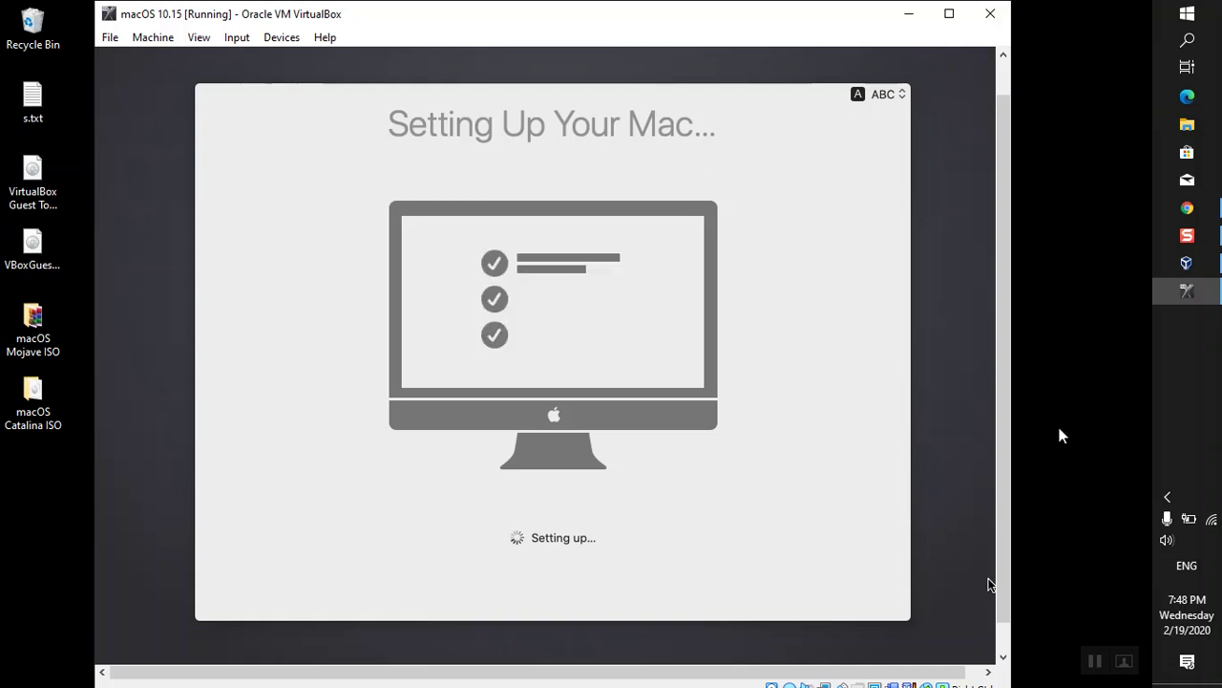
# - Wait for Setting Up Your Mac to finish until the Catalina desktop and Keyboard Setup Assistant appear
pyautogui.moveTo(999, 418)
pyautogui.mouseDown()
pyautogui.moveTo(999, 354)
pyautogui.moveTo(1002, 524)
pyautogui.moveTo(995, 379)
pyautogui.moveTo(1015, 417)
pyautogui.mouseUp()
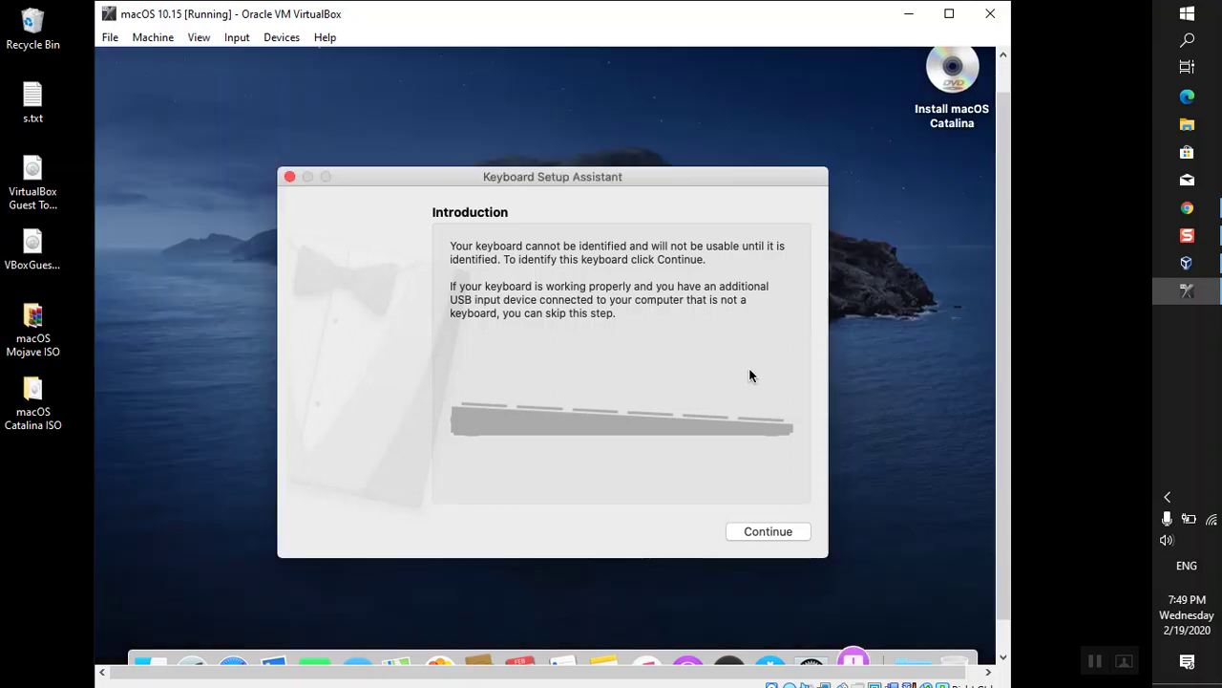
# - Identify the keyboard in Keyboard Setup Assistant and accept the detected keyboard type
pyautogui.click(796, 536)
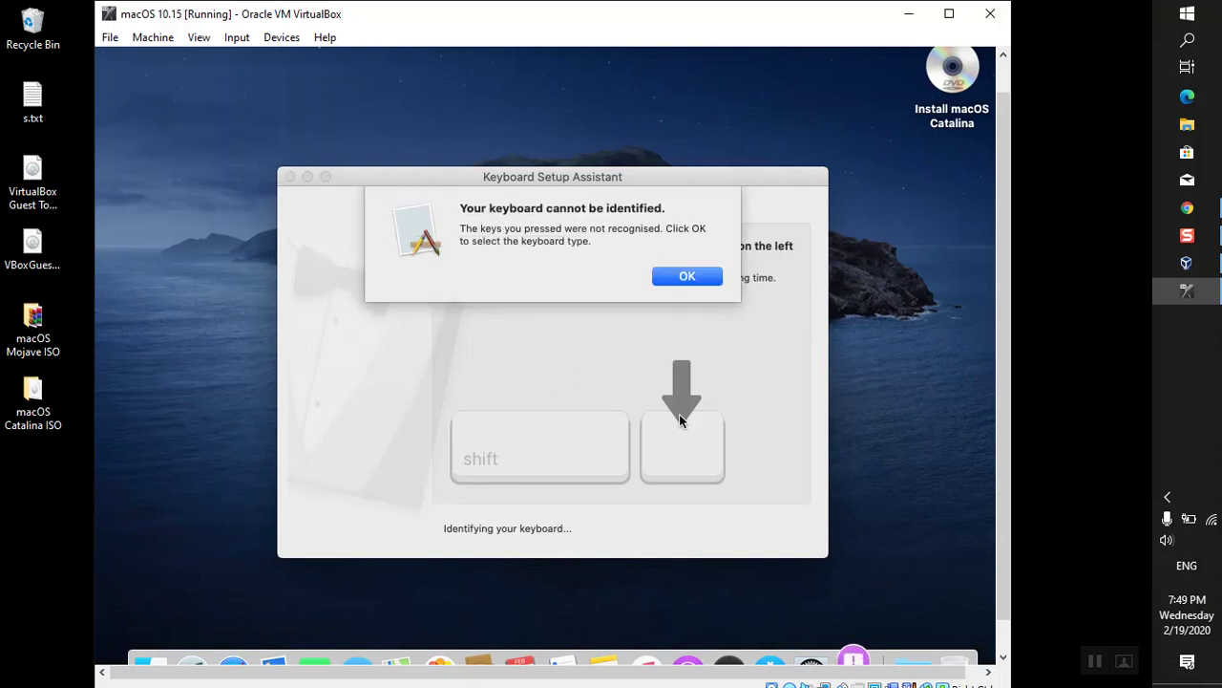
pyautogui.press('Return')
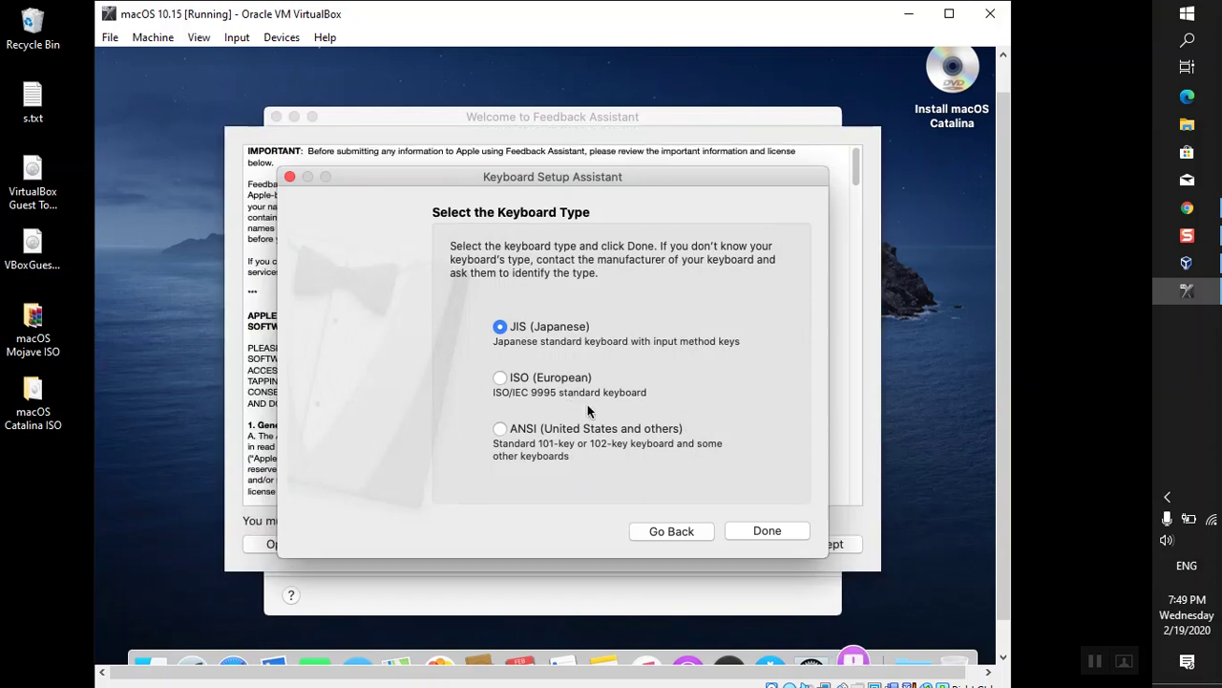
pyautogui.click(779, 533)
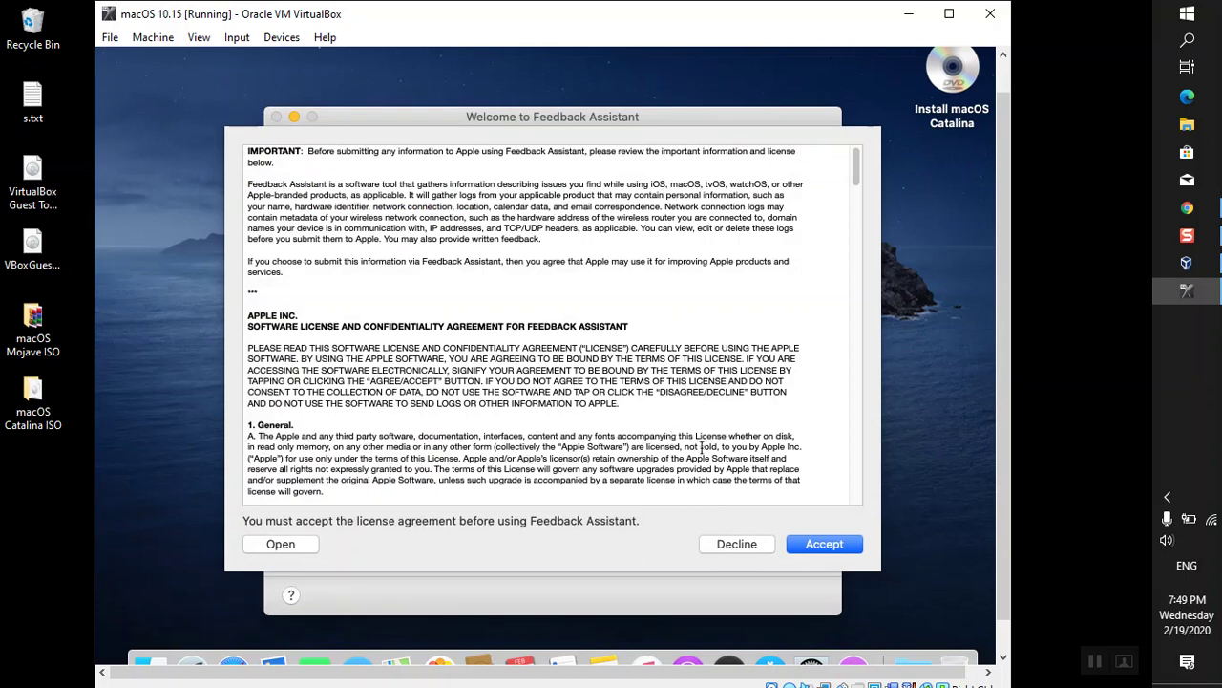
# - Accept the Feedback Assistant license and quit Feedback Assistant
pyautogui.click(844, 547)
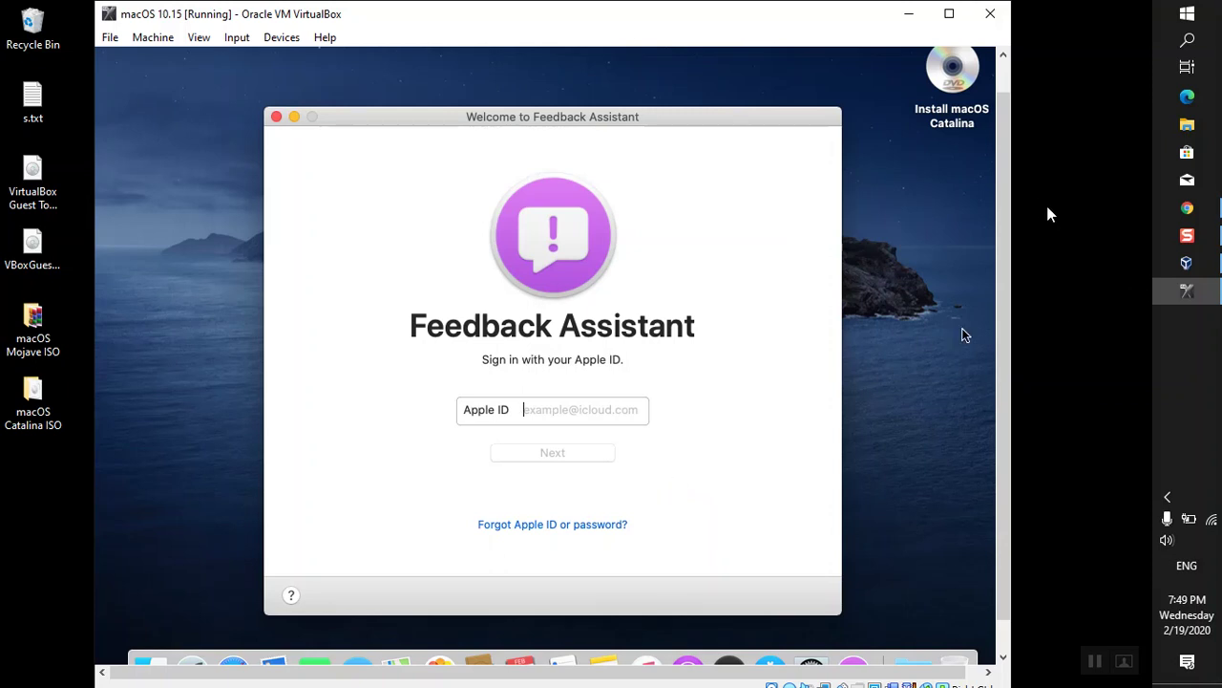
pyautogui.scroll(1, 1010, 205)
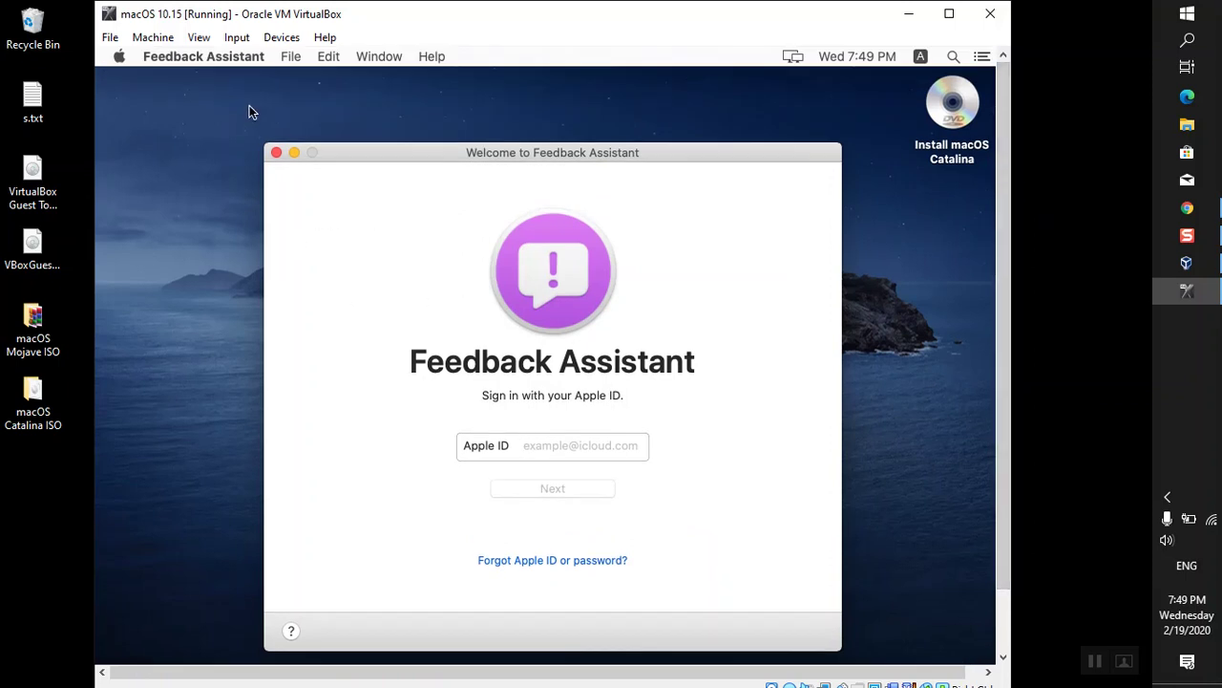
pyautogui.click(203, 57)
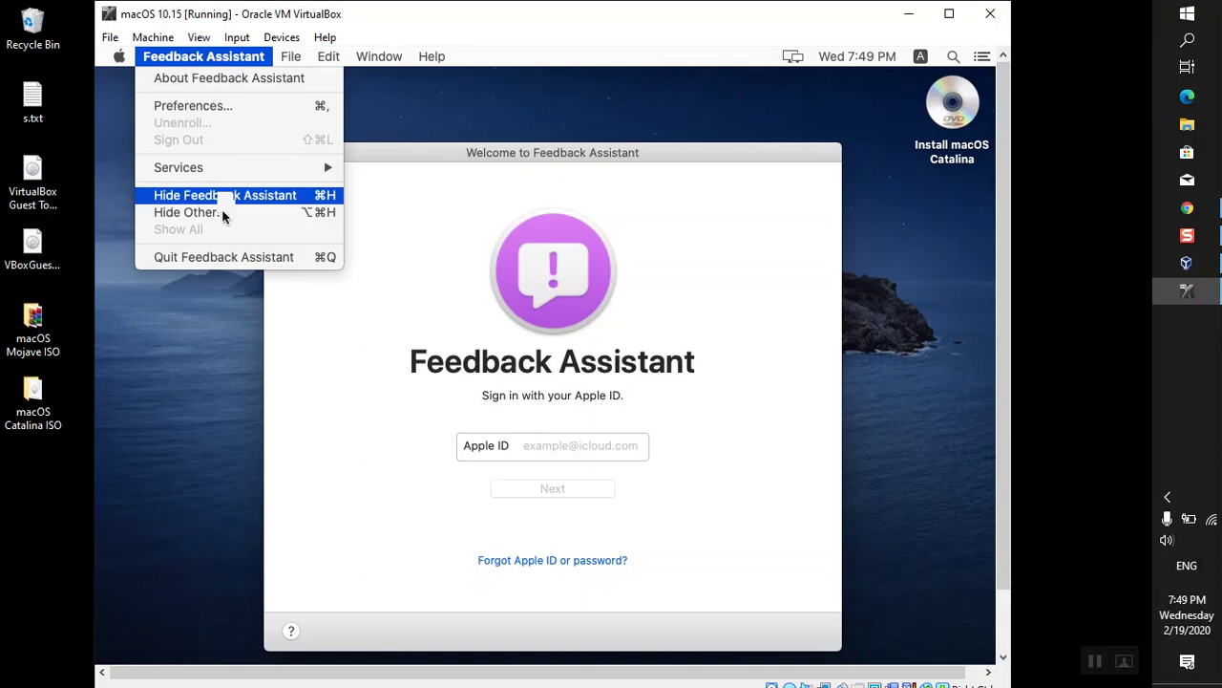
pyautogui.click(238, 258)
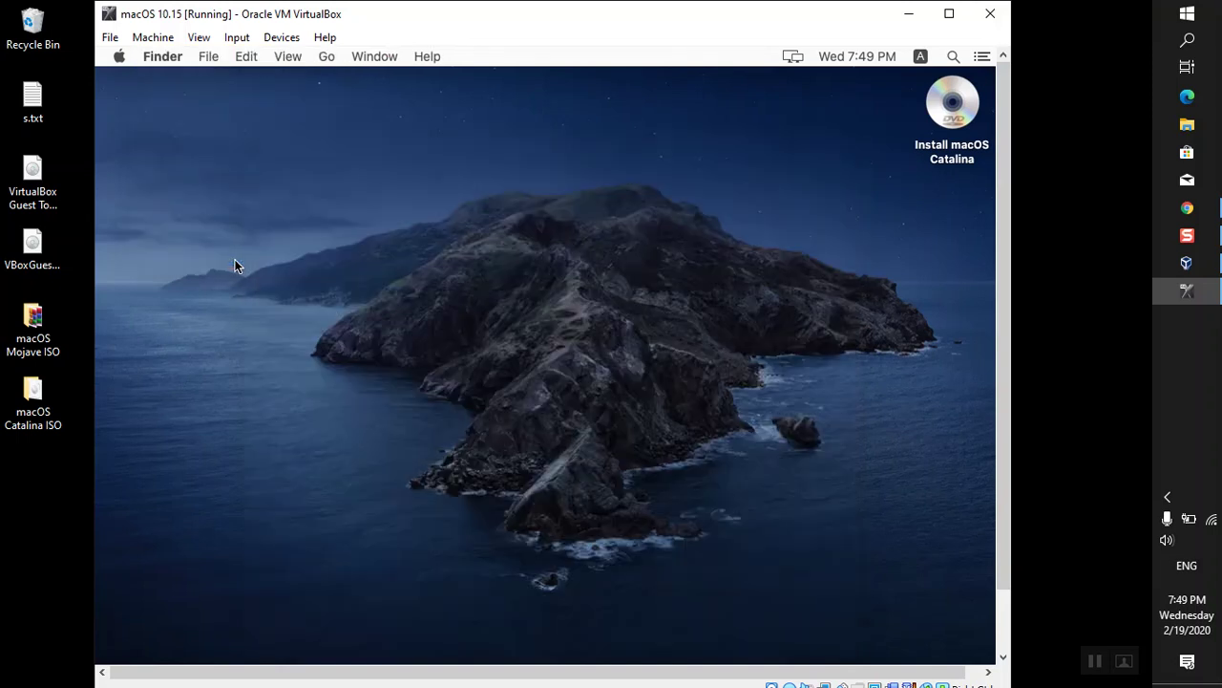
pyautogui.click(118, 58)
# - Open About This Mac to confirm macOS Catalina 10.15 and view the Displays information
pyautogui.click(127, 81)
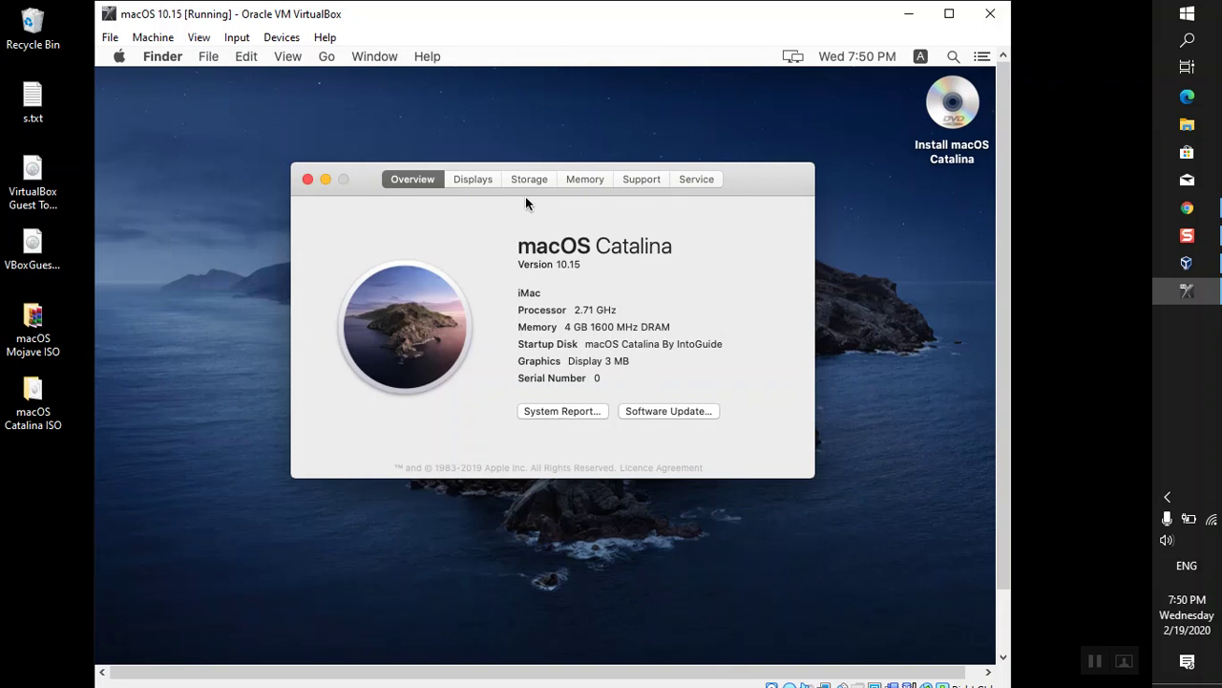
pyautogui.click(473, 180)
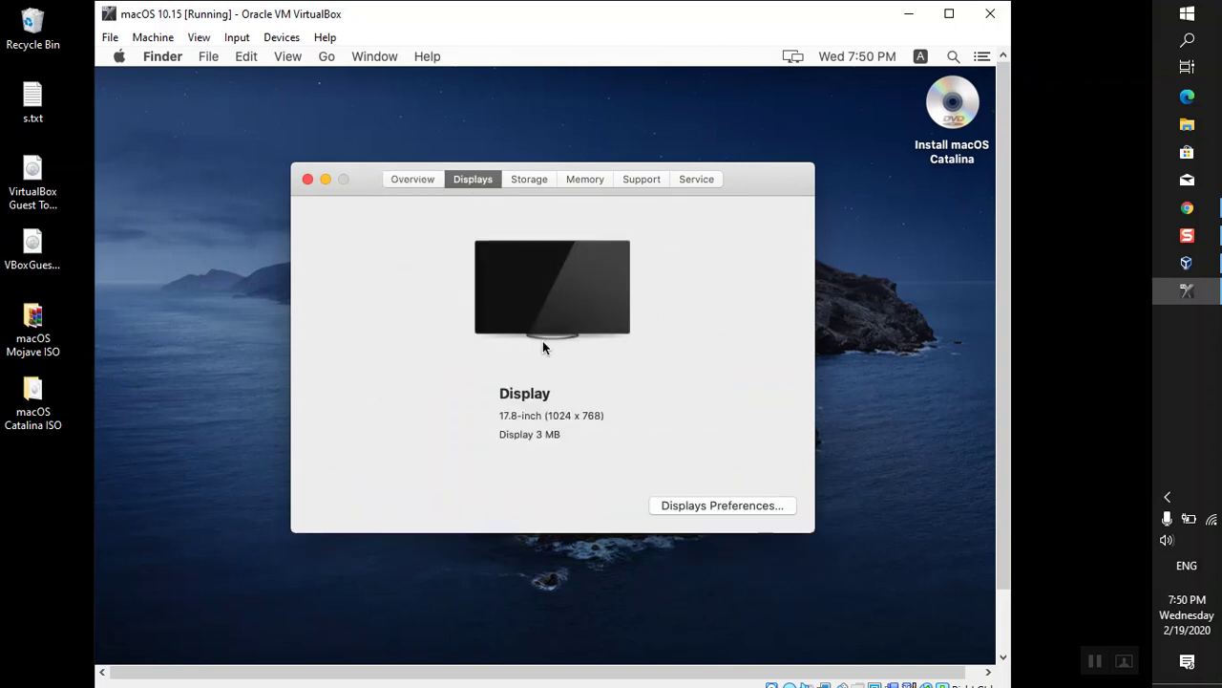
# - Show the Displays tab in About This Mac: a 17.8-inch 1024 x 768 display with 3 MB memory
pyautogui.click(210, 488)
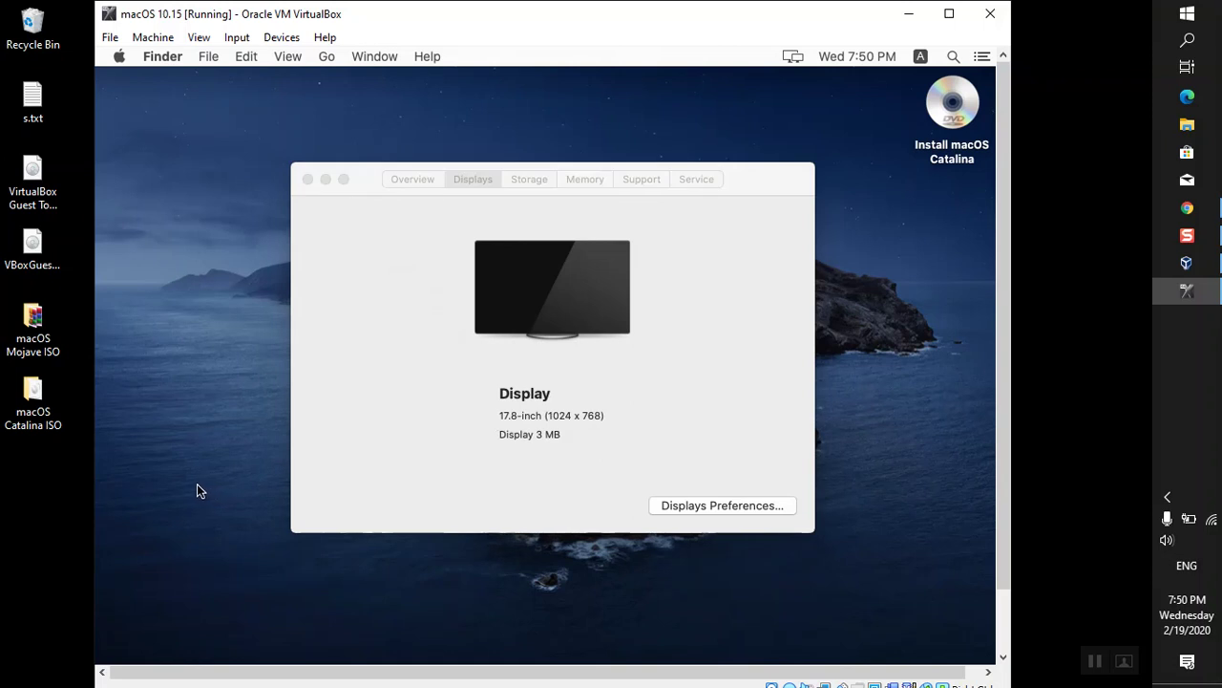
pyautogui.click(330, 448)
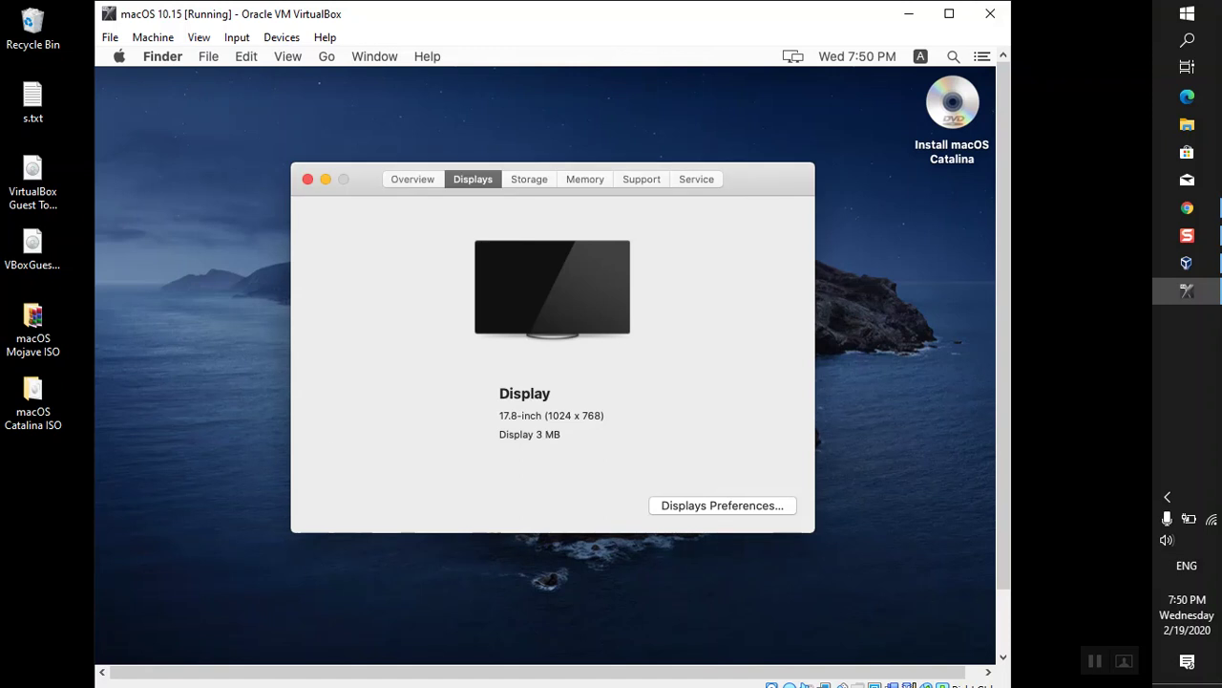